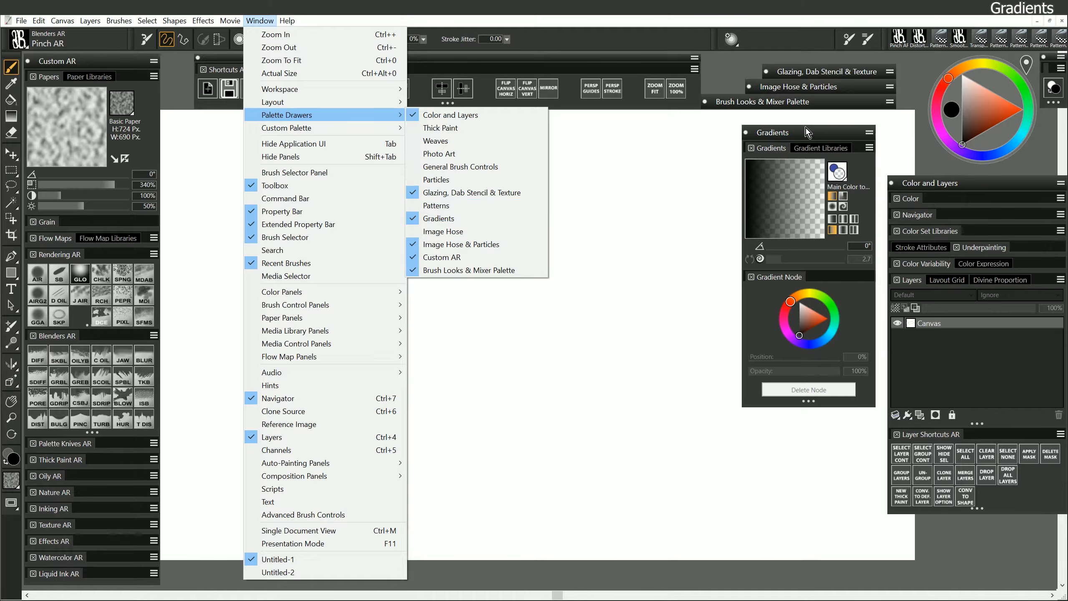
# - Choose the Orange Flame preset from the Painter Gradients library as the current gradient
pyautogui.click(811, 130)
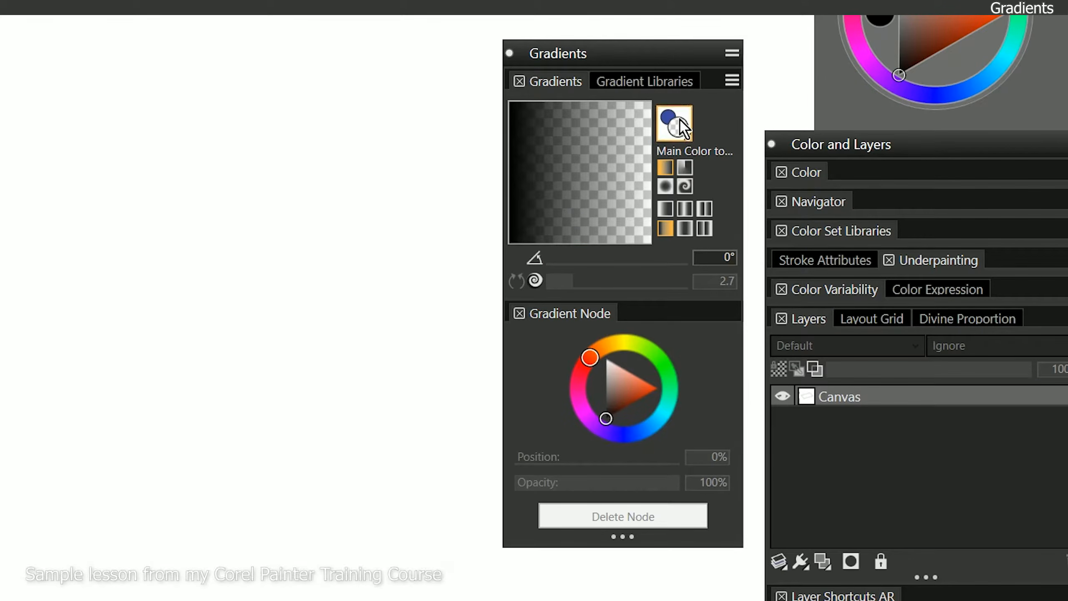
pyautogui.click(683, 132)
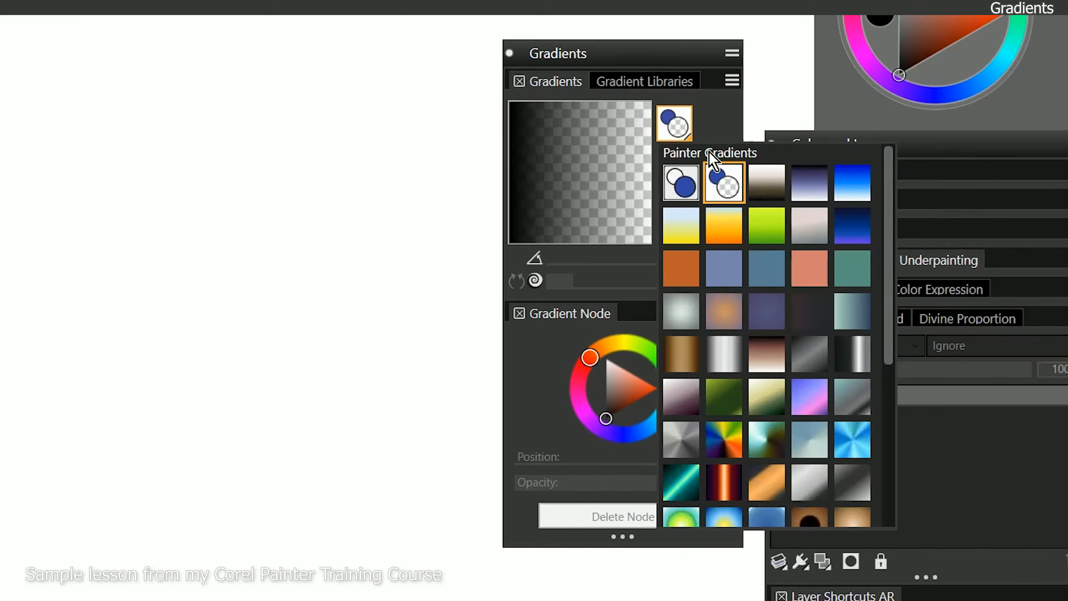
pyautogui.click(731, 229)
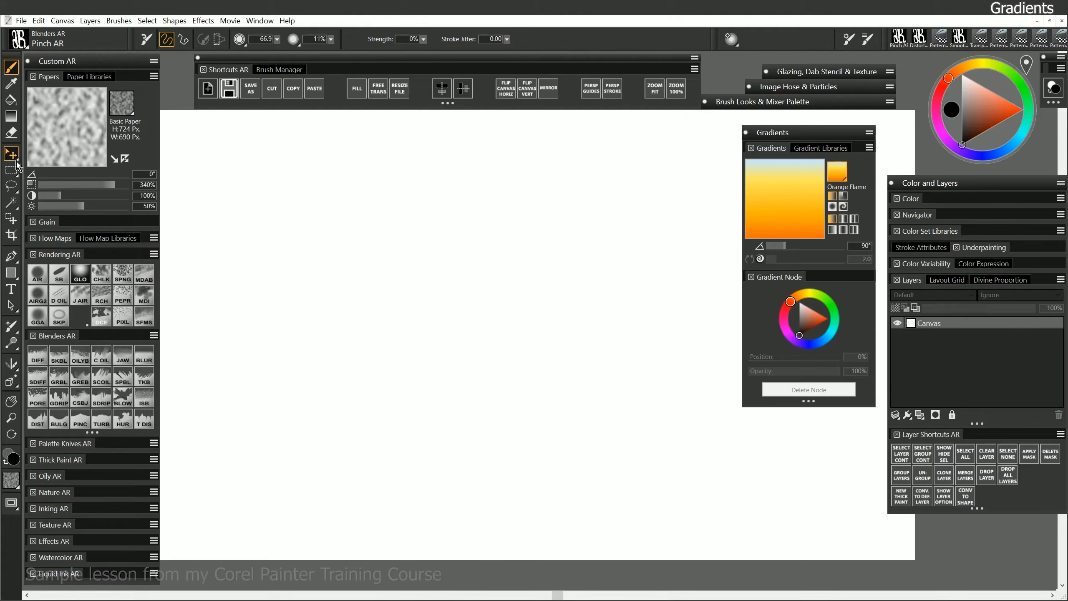
# - Make a rectangular selection in the middle of the canvas and fill it with the current gradient
pyautogui.click(11, 169)
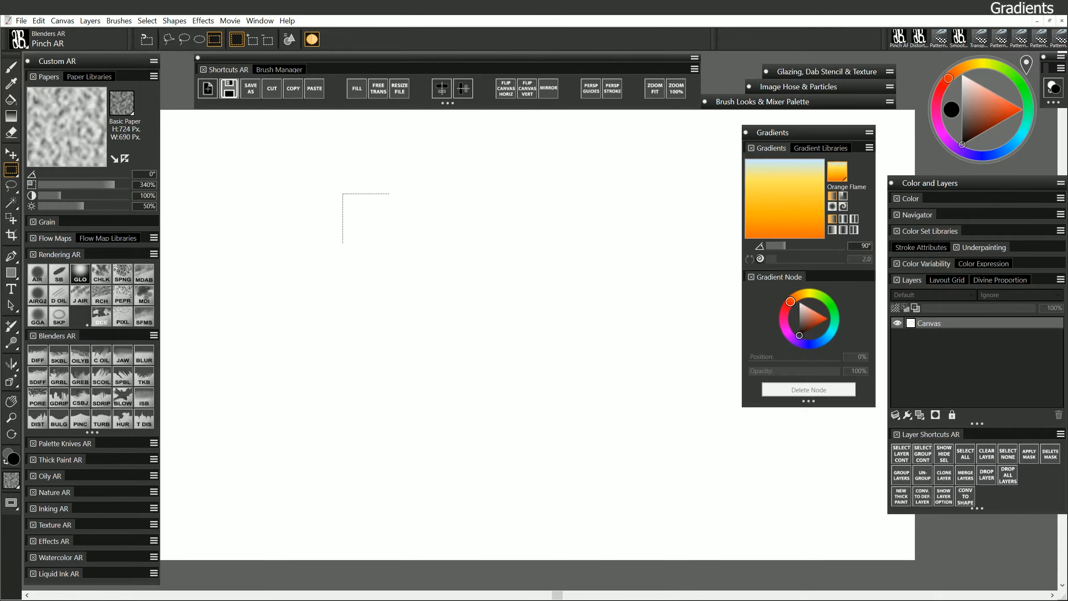
pyautogui.moveTo(343, 194); pyautogui.dragTo(630, 407)
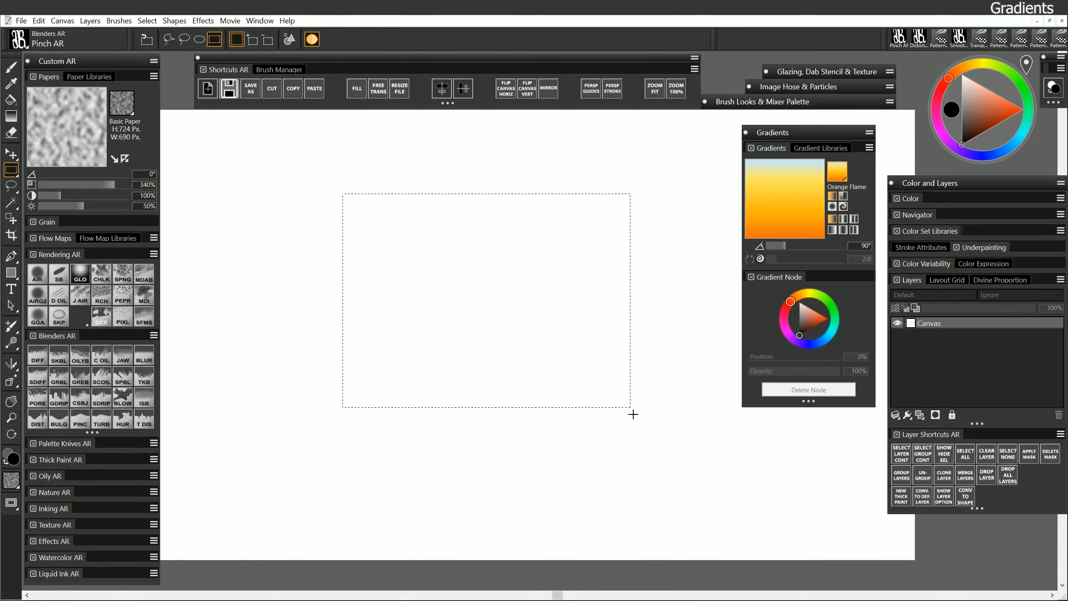
pyautogui.click(365, 92)
pyautogui.click(522, 277)
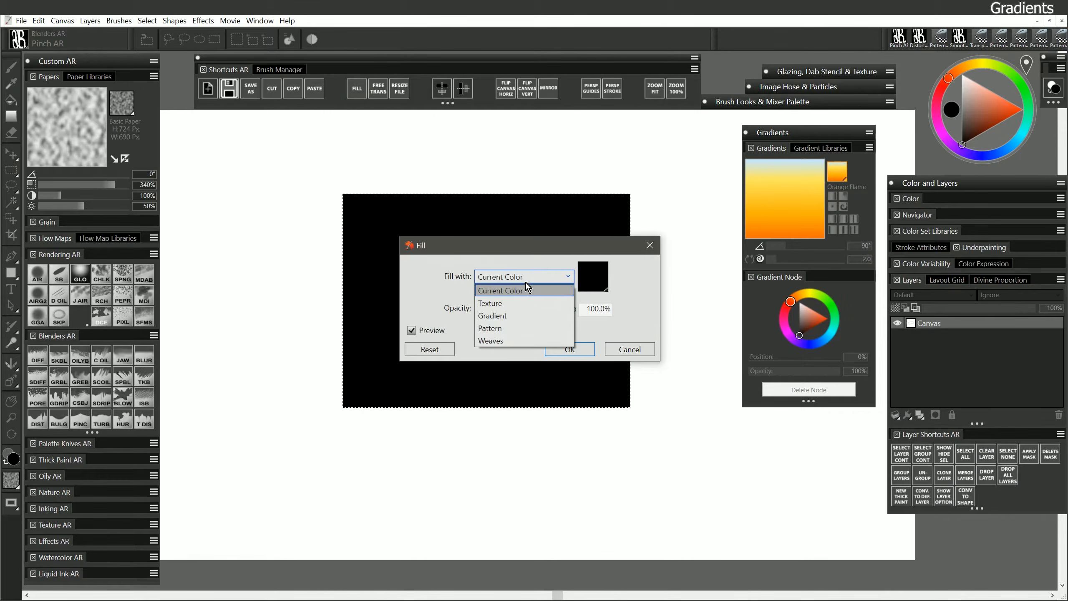
pyautogui.click(514, 316)
pyautogui.click(574, 349)
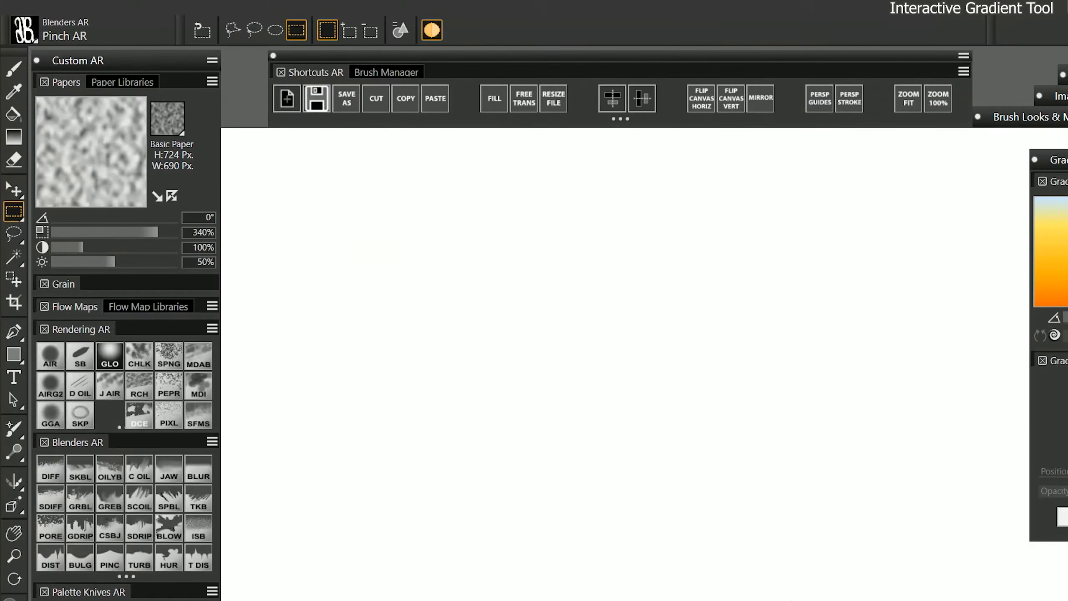
# - Draw a linear Orange Flame gradient up the canvas with the Interactive Gradient tool and tilt it by moving its orange end node left
pyautogui.click(19, 138)
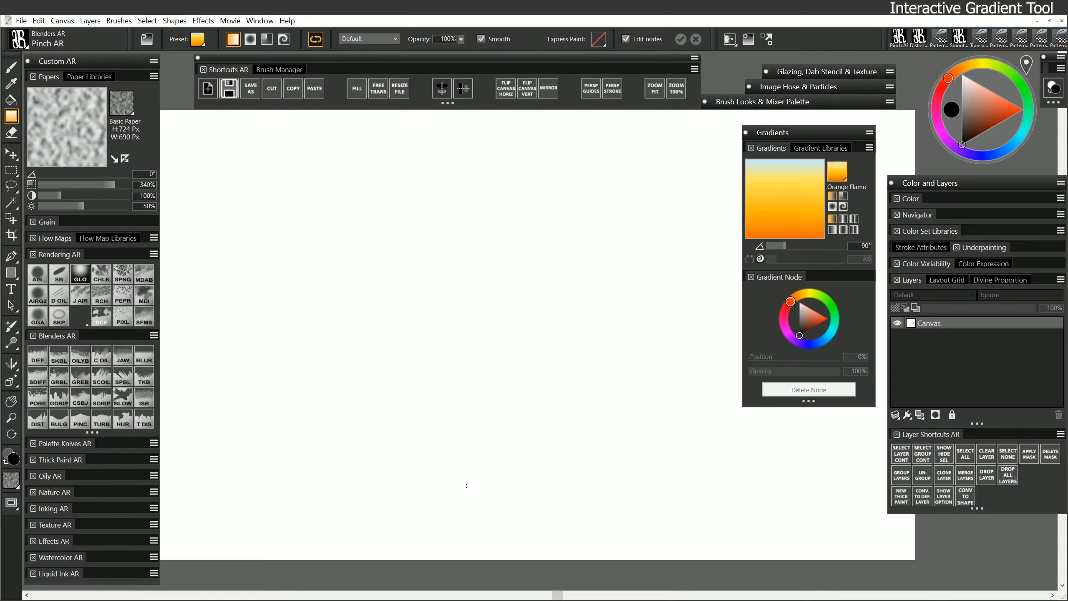
pyautogui.moveTo(467, 488); pyautogui.dragTo(503, 160)
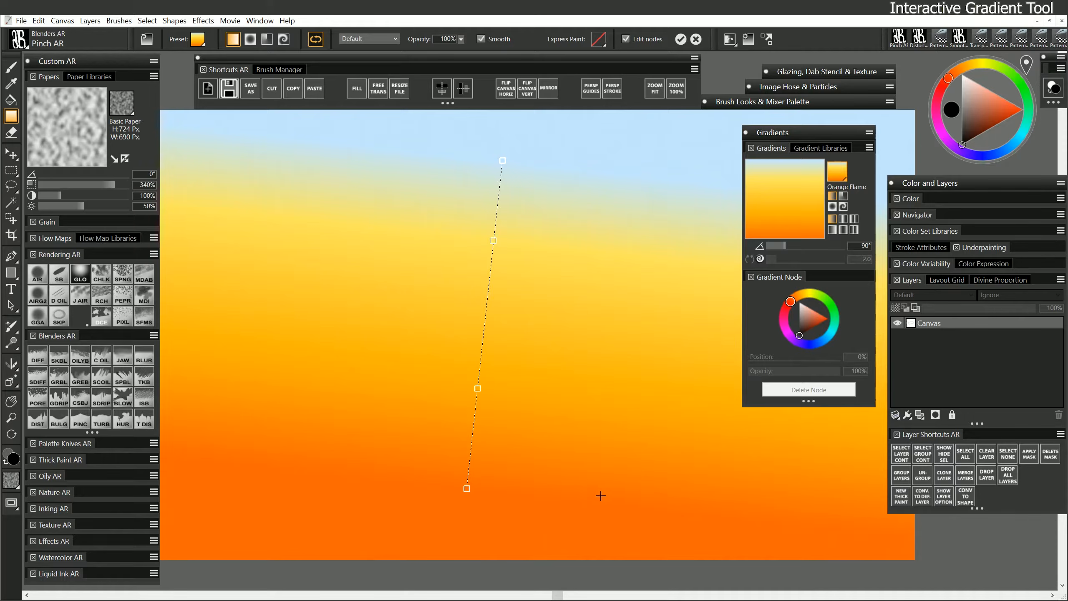
pyautogui.moveTo(467, 487); pyautogui.dragTo(326, 419)
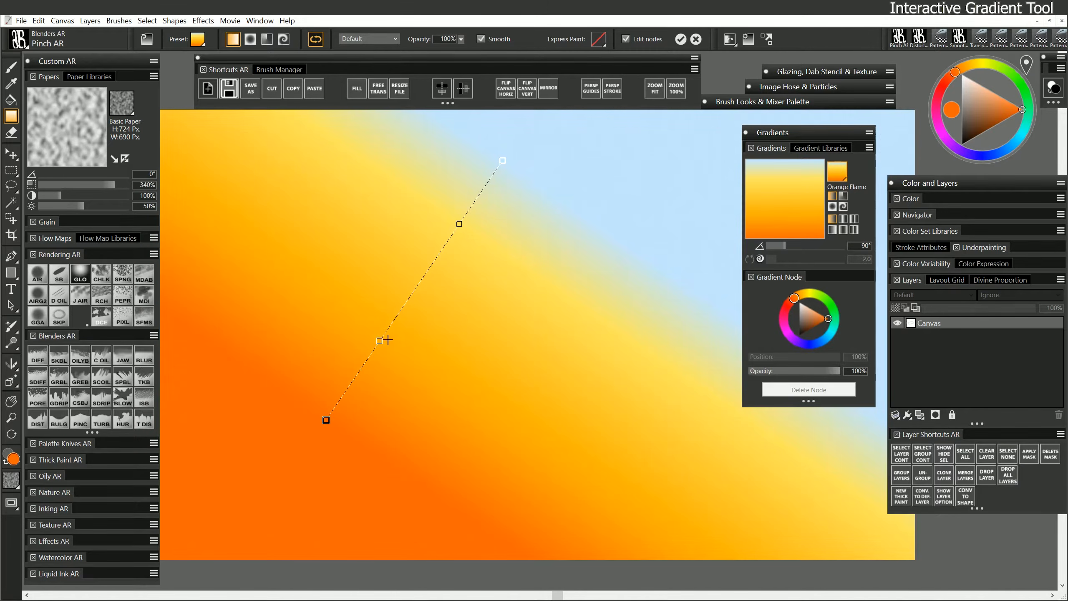
# - Slide the gradient's light-orange node to about 41% and its yellow node to about 38% to form a tight horizon transition
pyautogui.click(381, 340)
pyautogui.moveTo(380, 340); pyautogui.dragTo(430, 266)
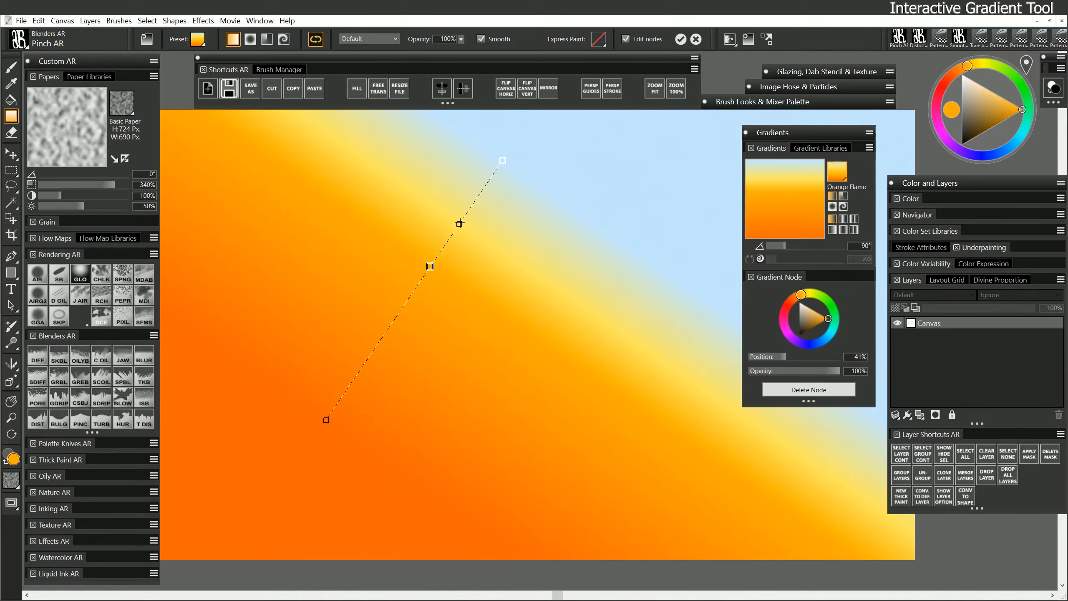
pyautogui.click(460, 223)
pyautogui.moveTo(460, 223); pyautogui.dragTo(437, 258)
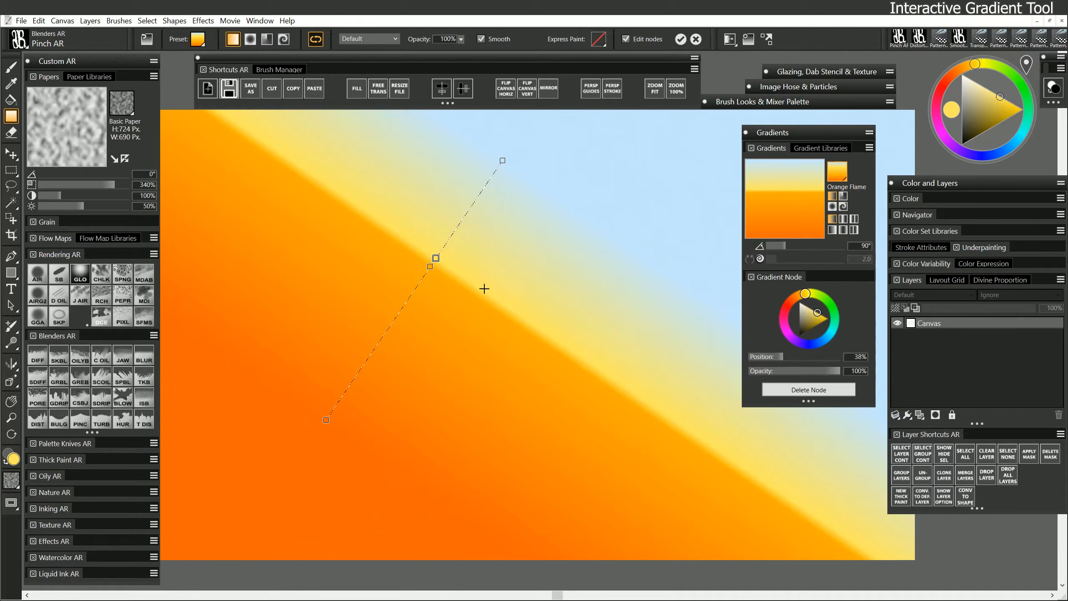
# - Move the orange end node below the blue one so the gradient runs vertically, and apply the gradient
pyautogui.click(326, 420)
pyautogui.moveTo(326, 420); pyautogui.dragTo(499, 499)
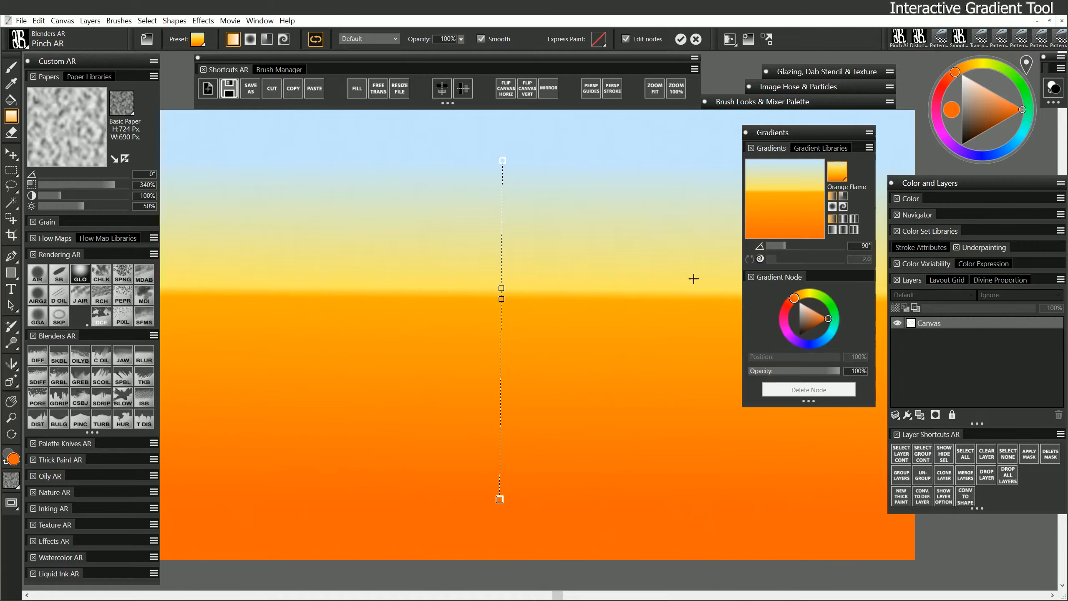
pyautogui.click(681, 38)
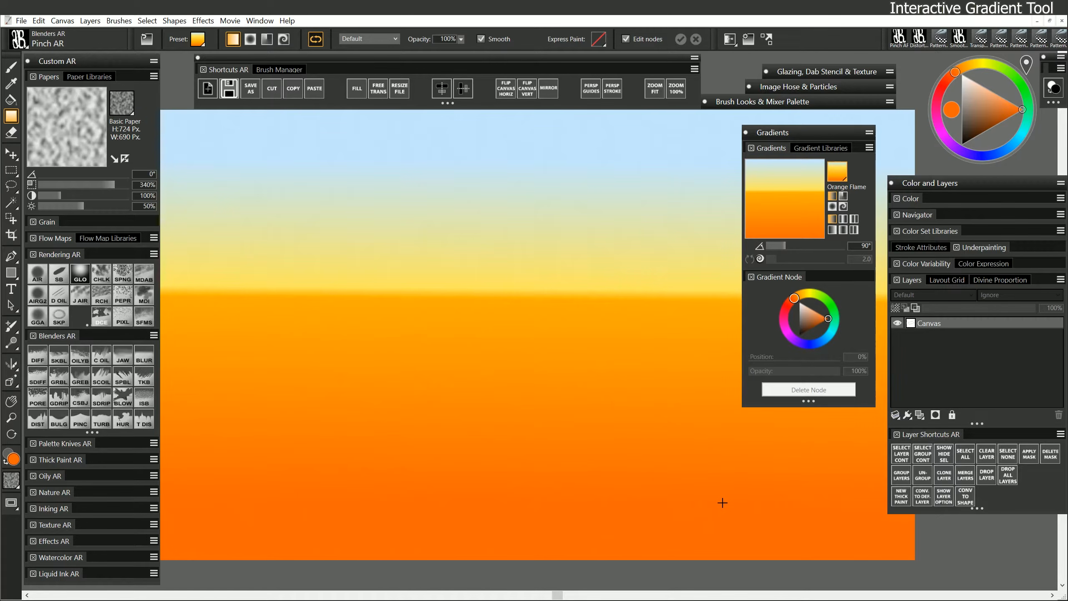
# - Add a new layer and draw a small circular Orange Flame gradient as a sun in the upper-left sky
pyautogui.click(920, 416)
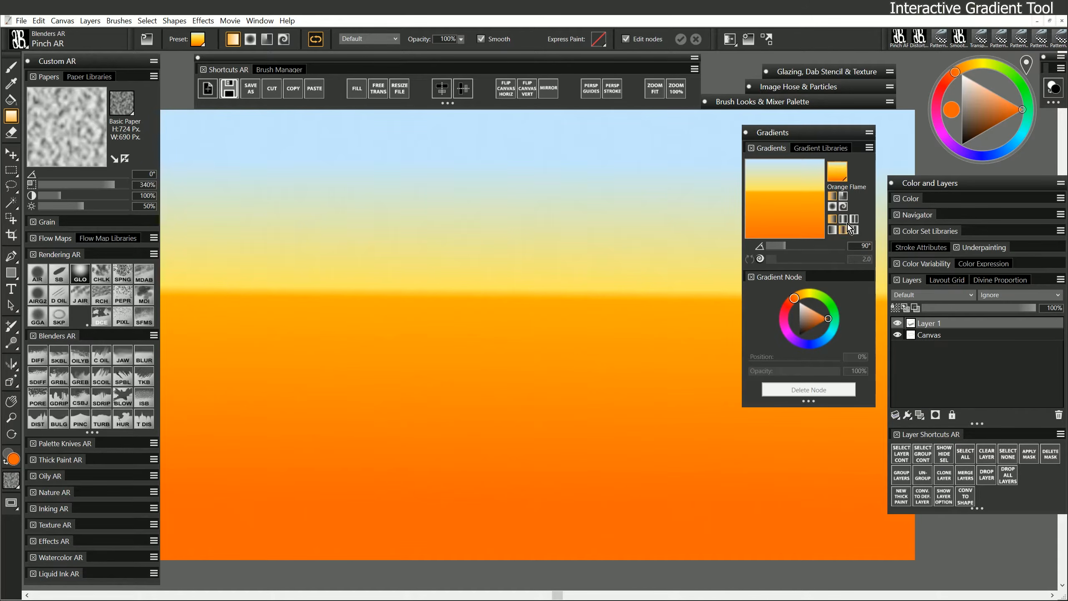
pyautogui.click(832, 207)
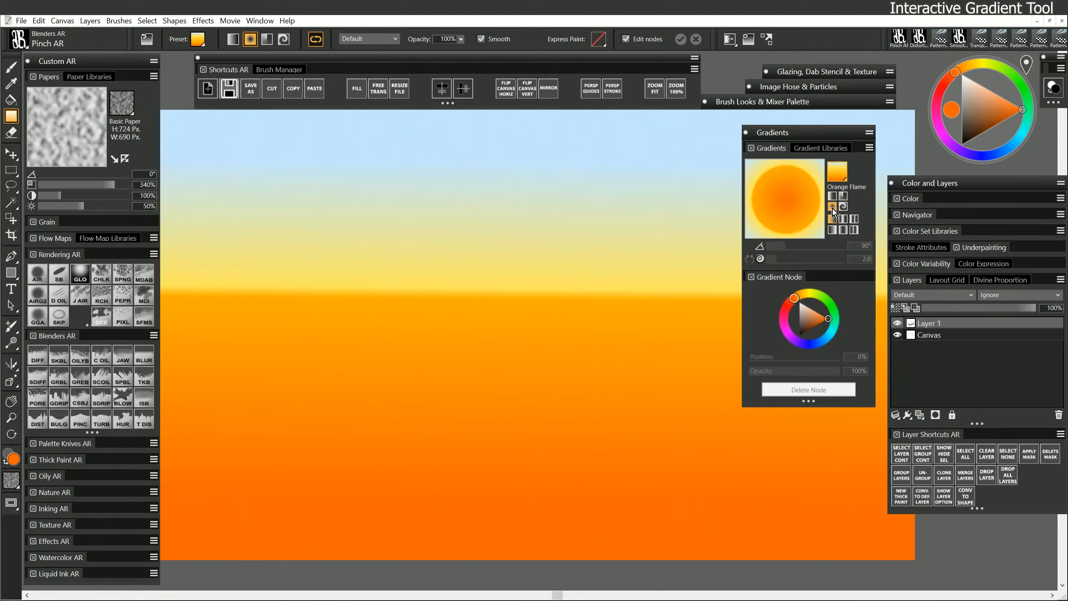
pyautogui.moveTo(235, 167); pyautogui.dragTo(297, 220)
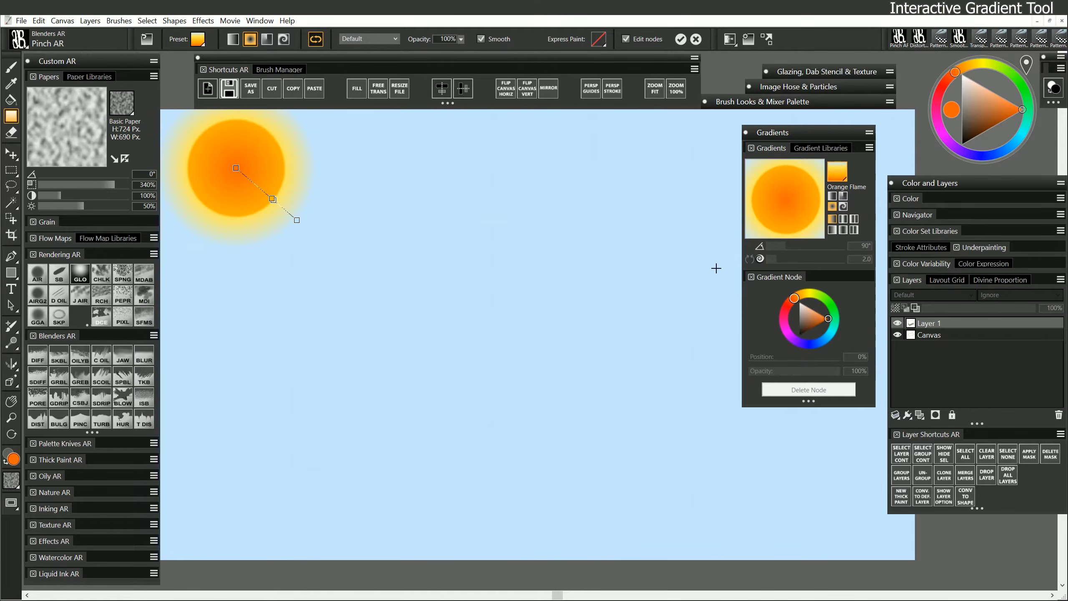
# - Set the sun gradient's outer node to 0% opacity and change its hue to yellow-orange
pyautogui.click(297, 220)
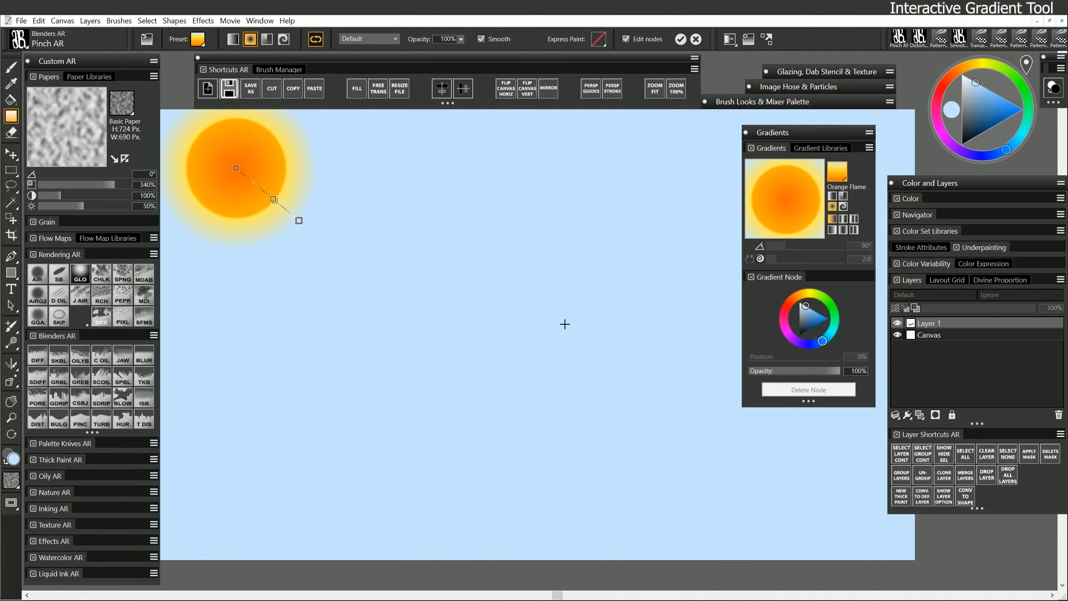
pyautogui.moveTo(839, 370); pyautogui.dragTo(750, 389)
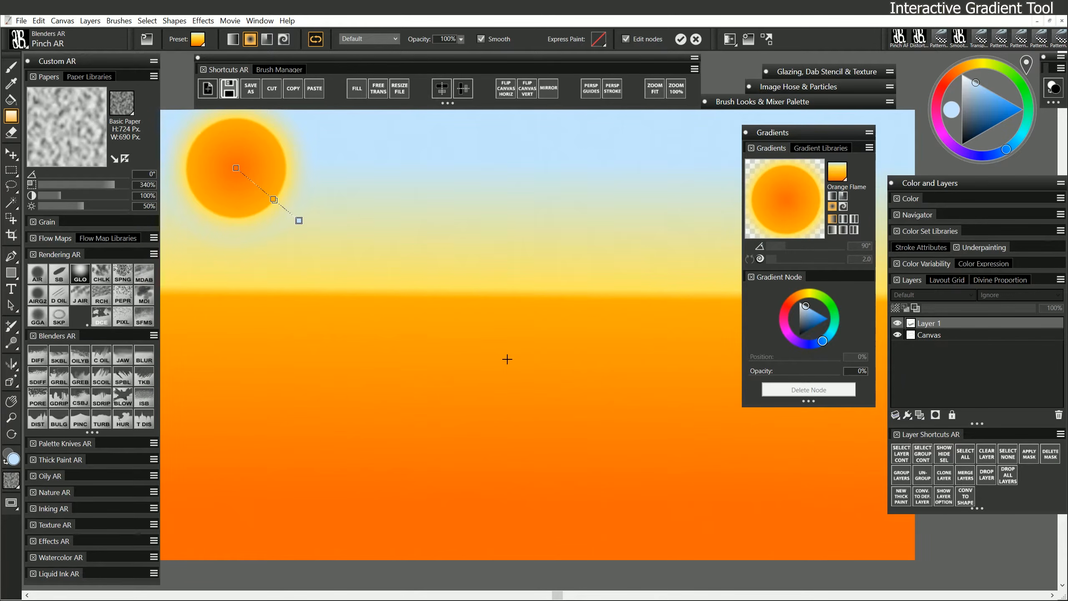
pyautogui.click(802, 295)
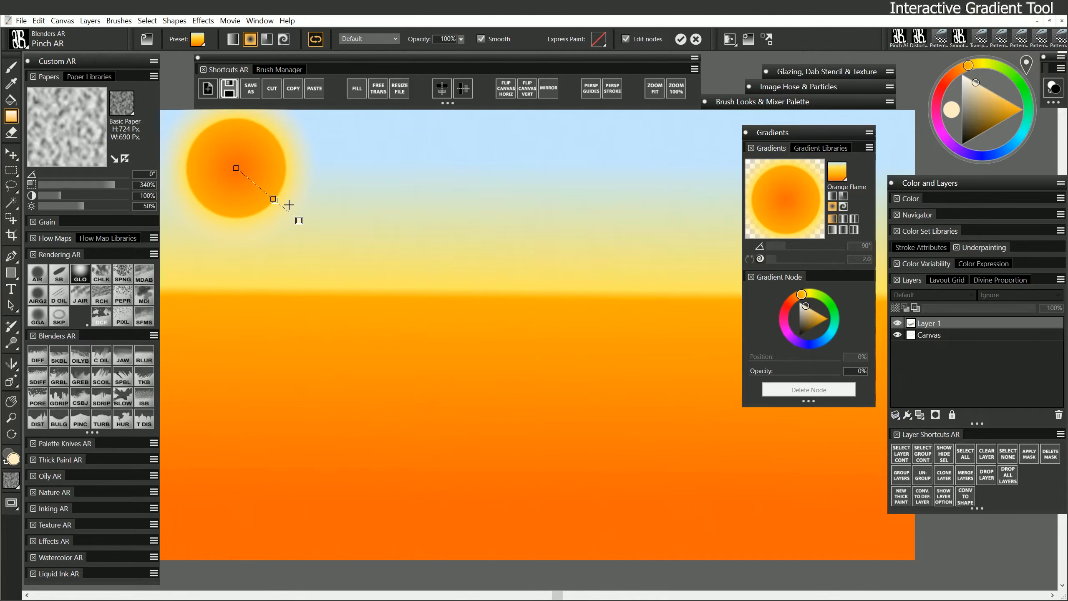
# - Shrink the sun by pulling its outer node closer to the centre, and apply the gradient
pyautogui.click(273, 199)
pyautogui.moveTo(262, 185)
pyautogui.mouseDown()
pyautogui.moveTo(289, 211)
pyautogui.moveTo(273, 202)
pyautogui.mouseUp()
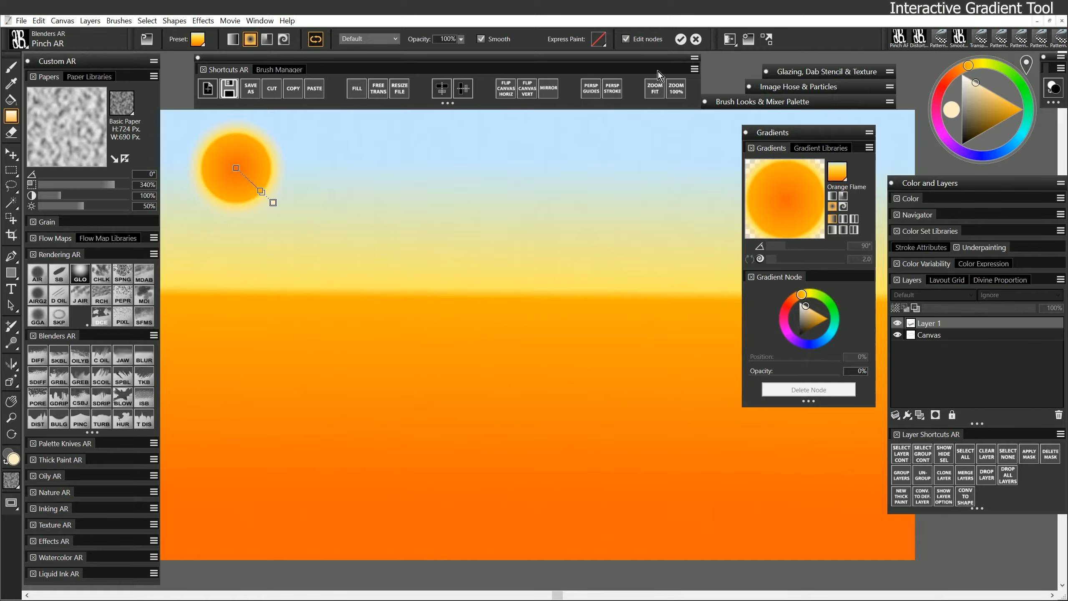
pyautogui.click(681, 39)
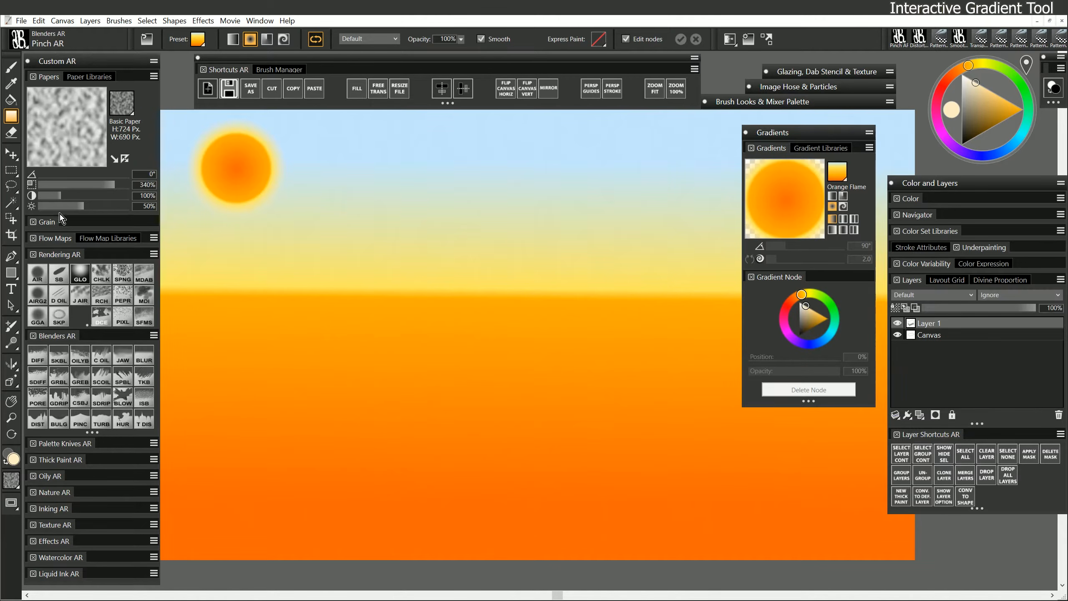
# - Nudge the sun layer slightly down and set Layer 1's composite method to Screen
pyautogui.click(11, 154)
pyautogui.moveTo(352, 304)
pyautogui.mouseDown()
pyautogui.moveTo(339, 322)
pyautogui.moveTo(352, 312)
pyautogui.mouseUp()
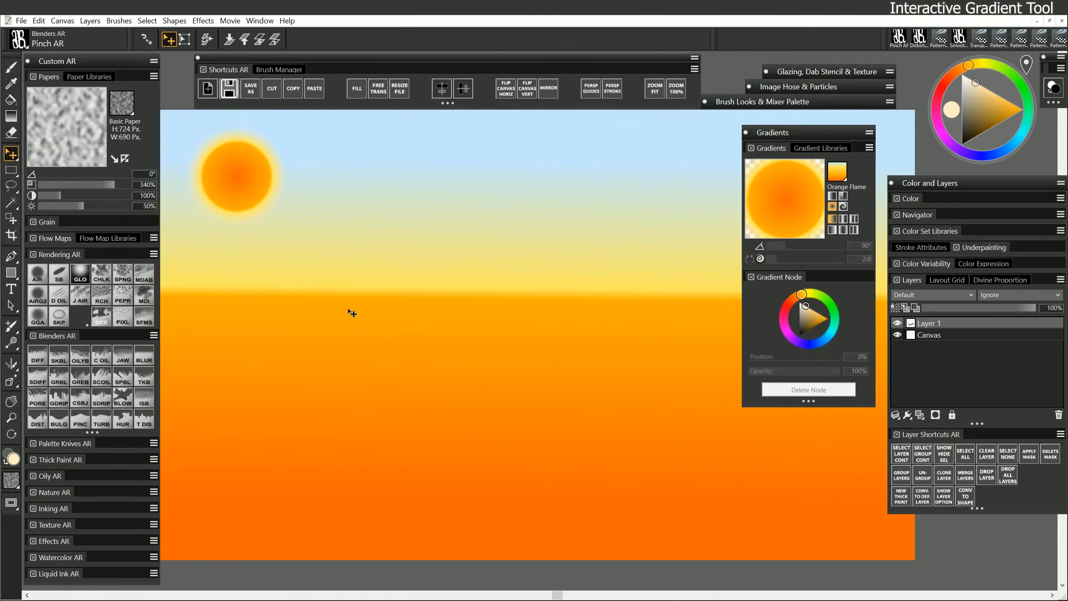
pyautogui.click(931, 294)
pyautogui.click(917, 428)
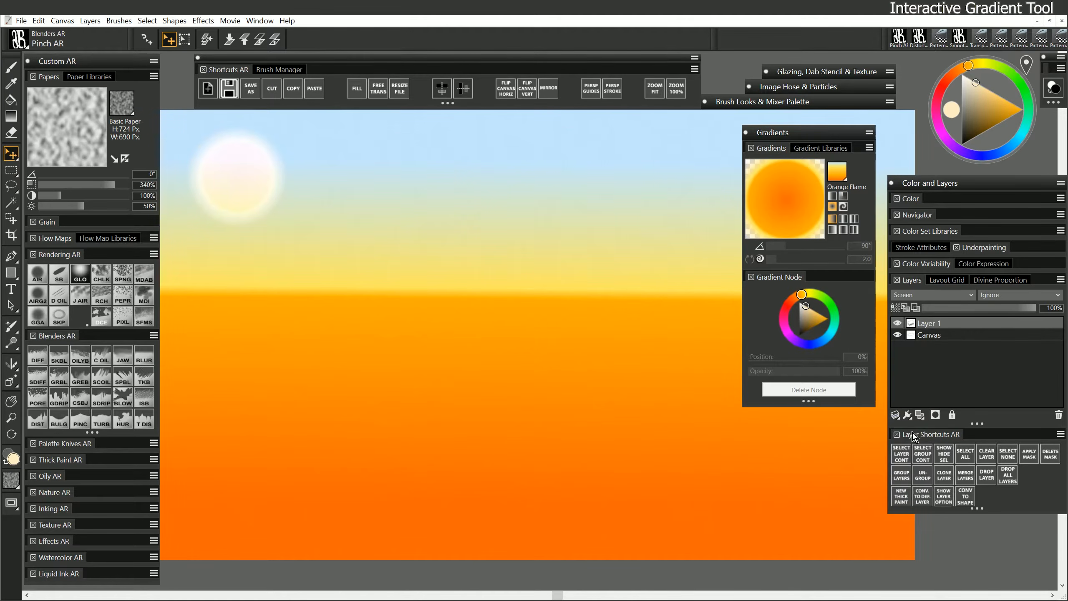
# - Move the sun to the middle of the sky and set Layer 1's composite method to Multiply
pyautogui.moveTo(315, 209); pyautogui.dragTo(573, 185)
pyautogui.click(931, 294)
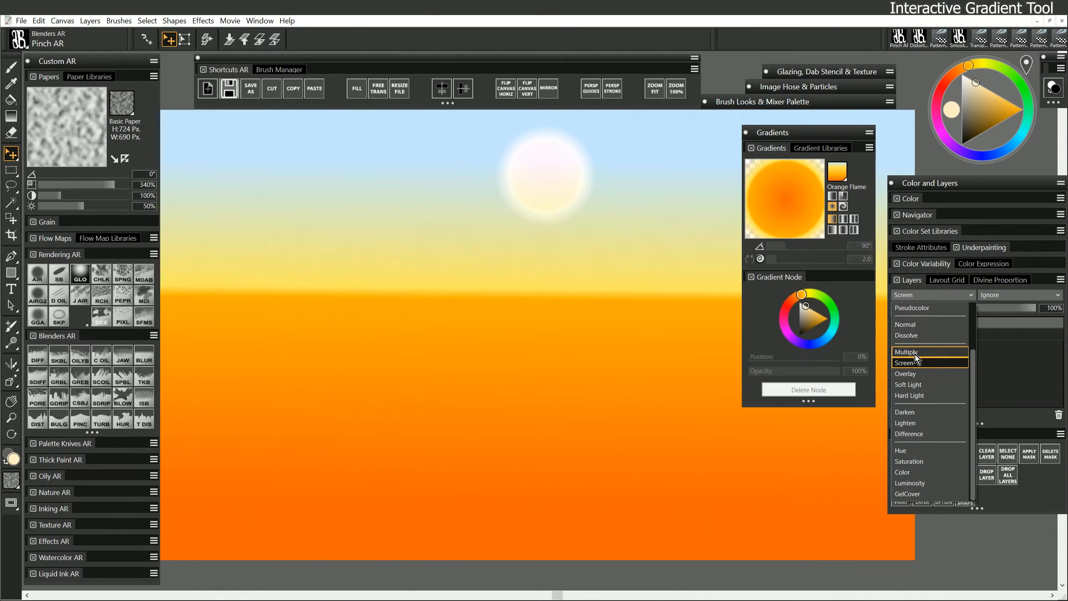
pyautogui.click(925, 330)
# - Move the sun back to the upper-left sky and set Layer 1's composite method to Normal
pyautogui.moveTo(509, 203); pyautogui.dragTo(253, 180)
pyautogui.click(932, 295)
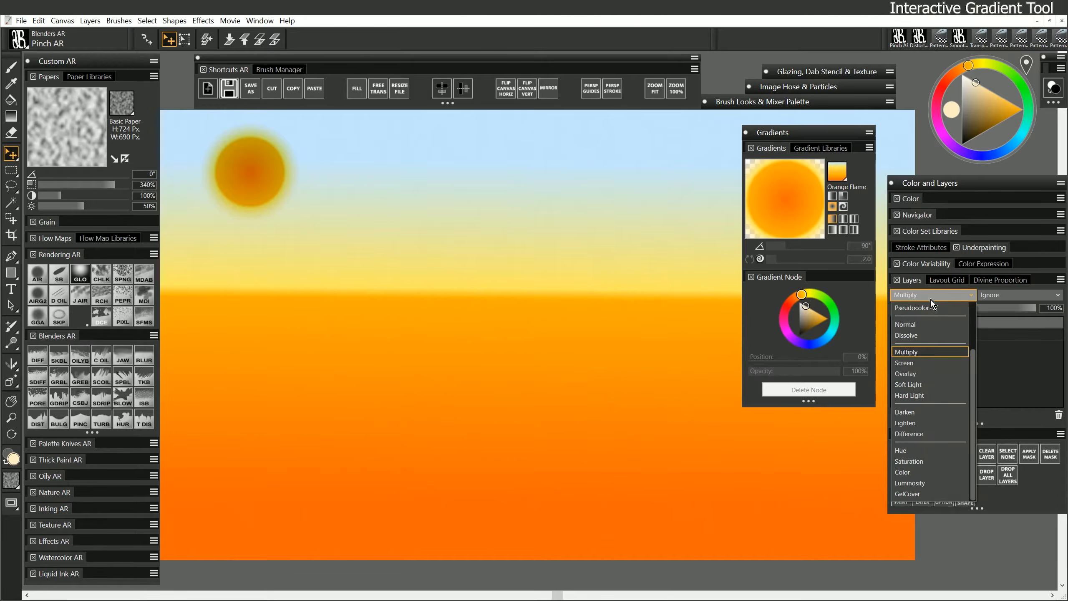
pyautogui.click(925, 311)
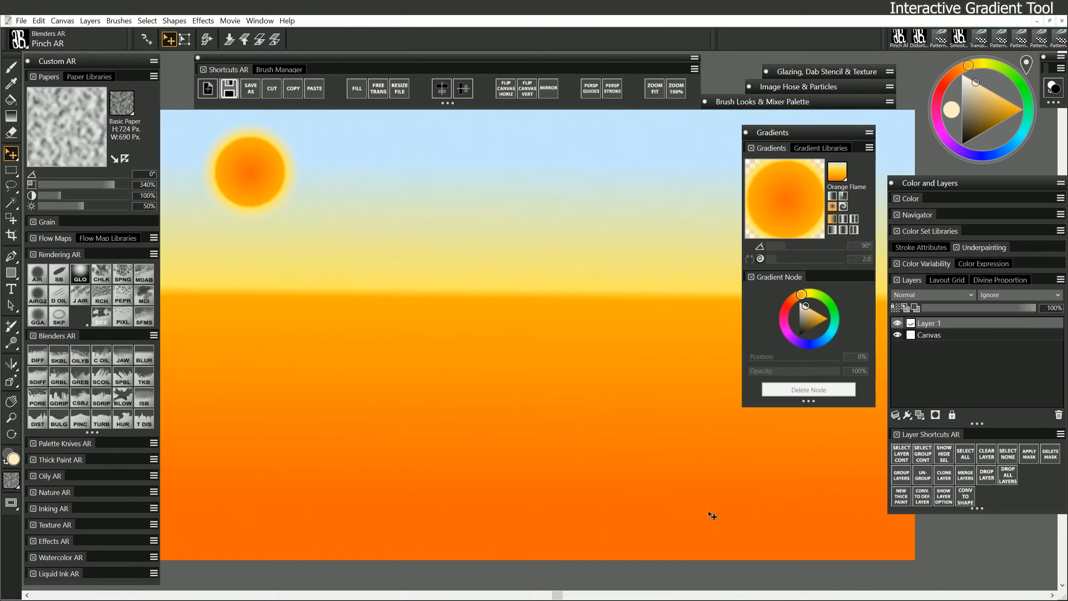
# - Draw a second circular gradient in the middle of the sky and try it as spiral, radial and linear gradients
pyautogui.press('g')
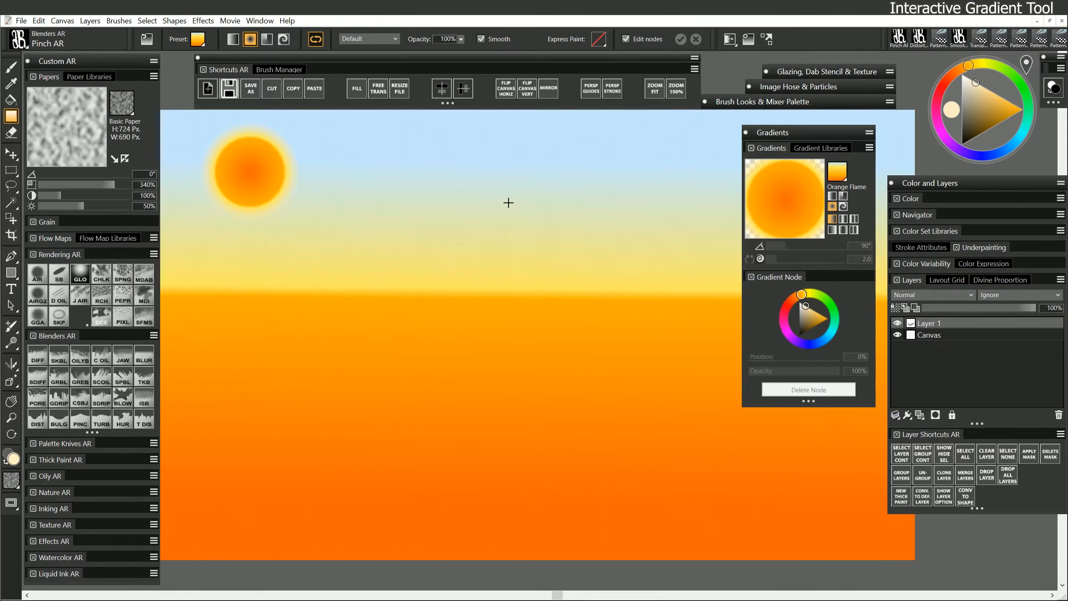
pyautogui.moveTo(513, 195); pyautogui.dragTo(513, 263)
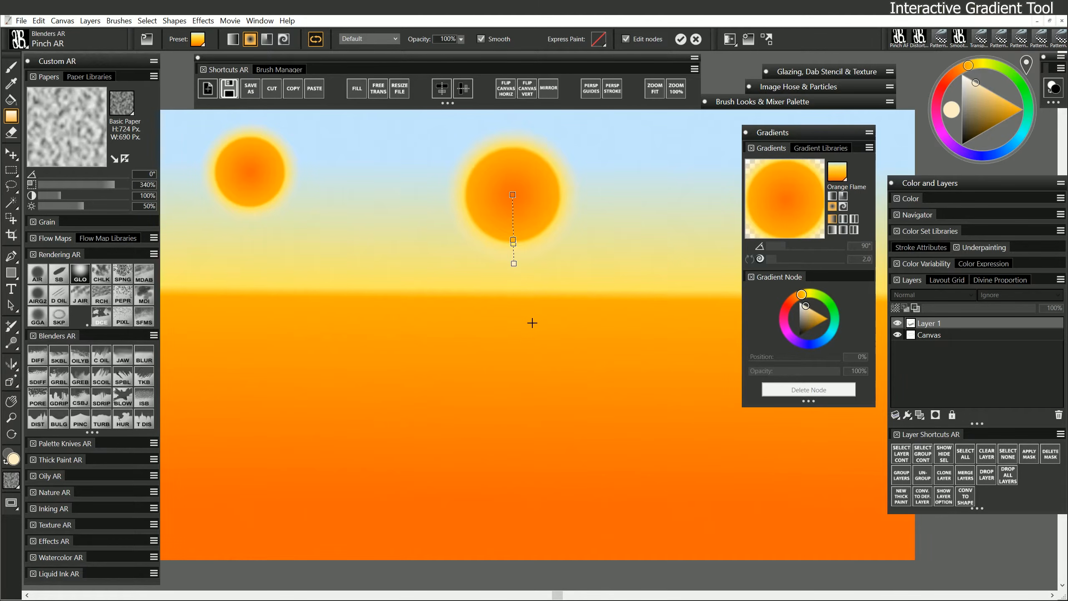
pyautogui.click(844, 207)
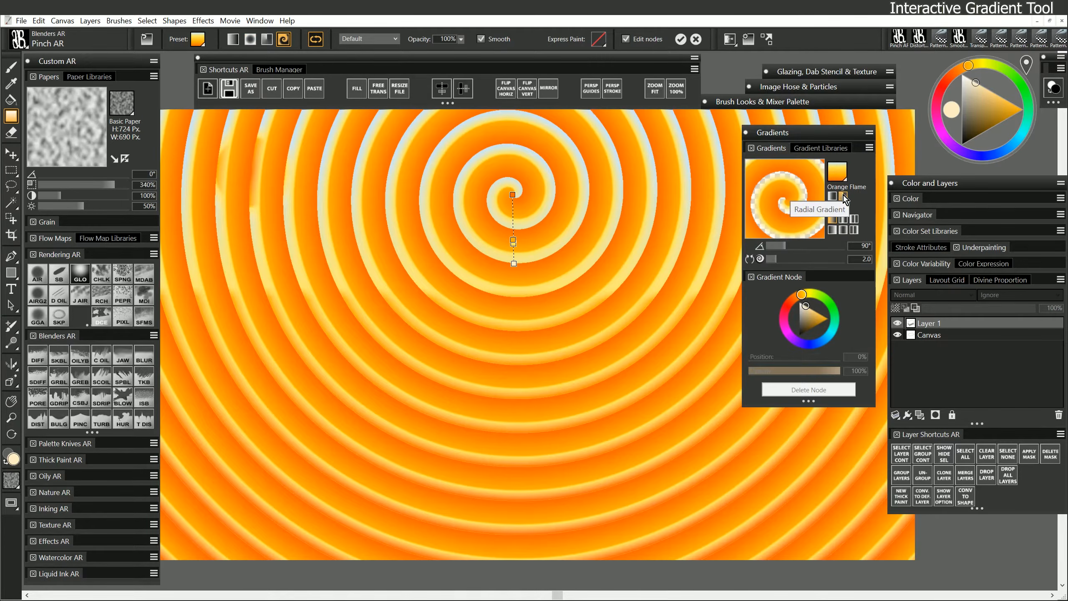
pyautogui.click(843, 197)
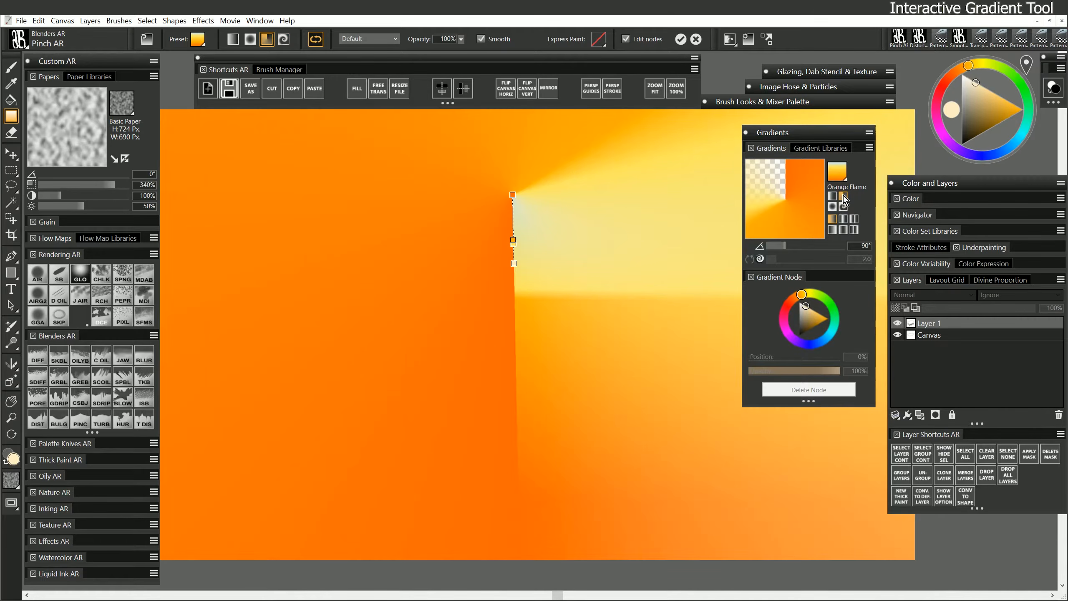
pyautogui.click(832, 196)
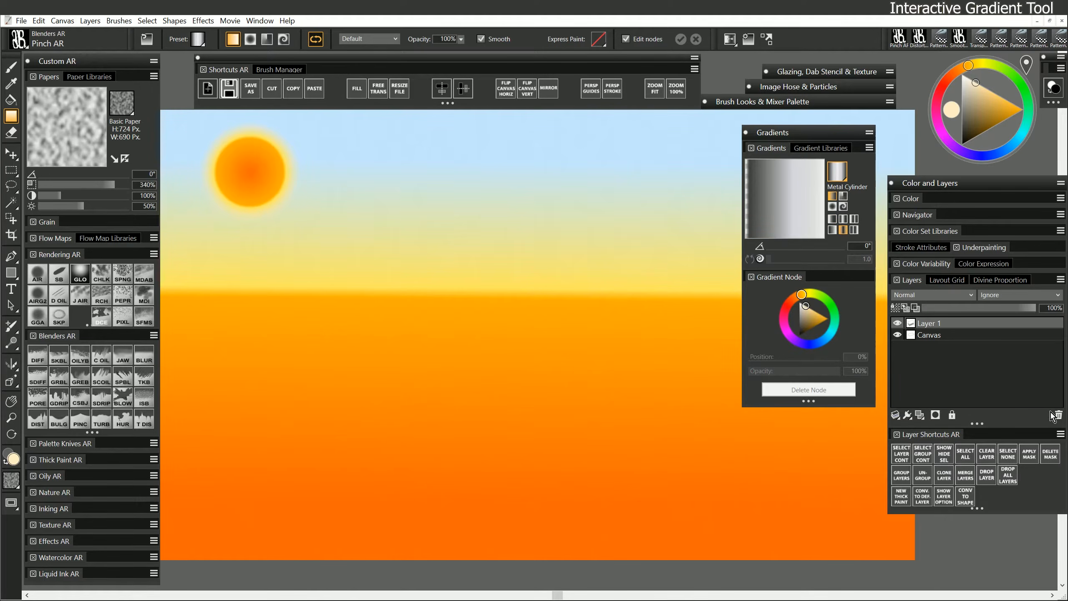
# - Delete Layer 1 and clear the canvas to blank white
pyautogui.click(1058, 415)
pyautogui.hotkey('ctrl', 'a')
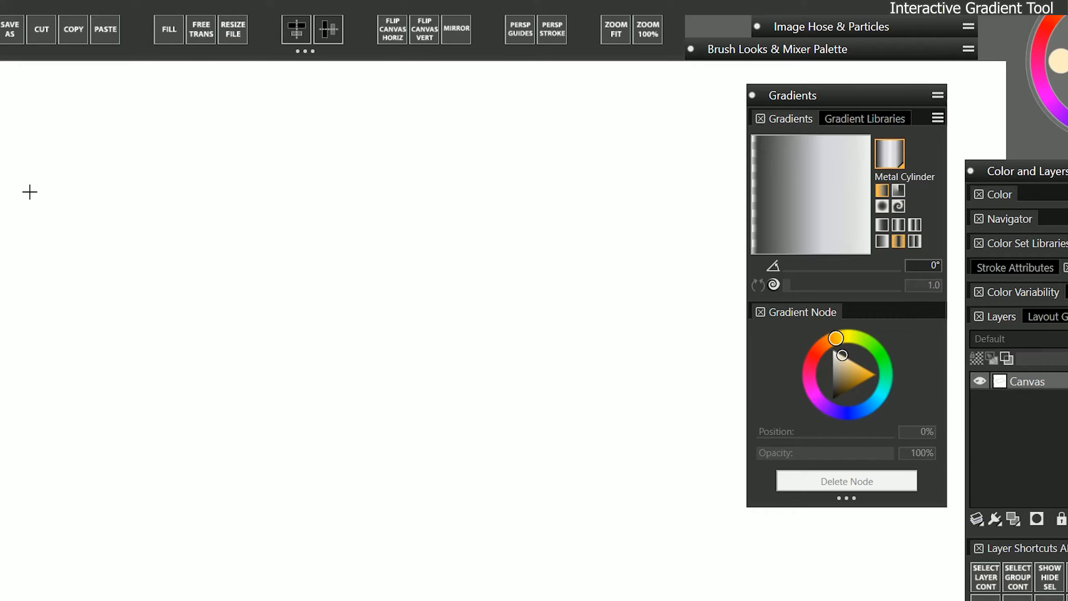
# - Make a wide rectangular selection on the blank canvas and choose the Metal Cylinder gradient preset
pyautogui.moveTo(24, 188); pyautogui.dragTo(651, 505)
pyautogui.click(890, 153)
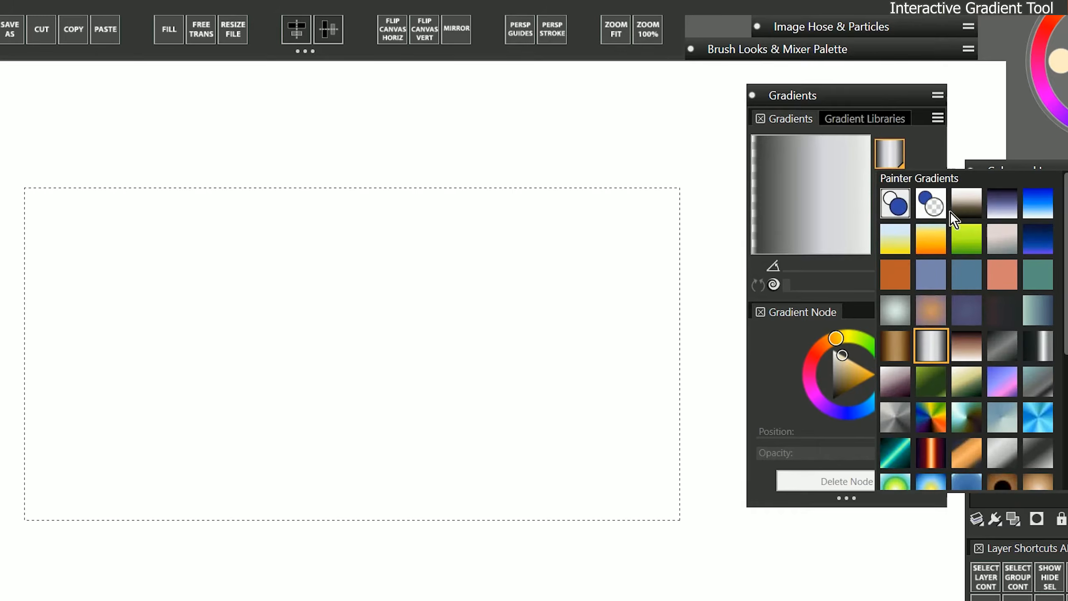
pyautogui.click(931, 347)
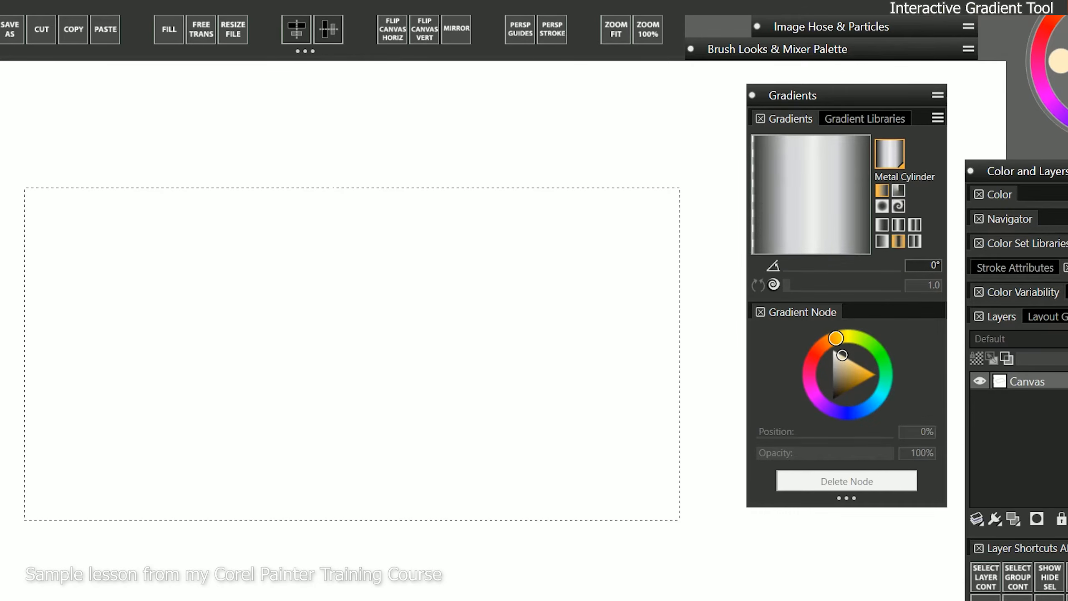
# - Draw a vertical Metal Cylinder gradient across the selection's full height and reposition its intermediate nodes to reshape the bands
pyautogui.moveTo(332, 192)
pyautogui.mouseDown()
pyautogui.moveTo(336, 512)
pyautogui.moveTo(334, 194)
pyautogui.mouseUp()
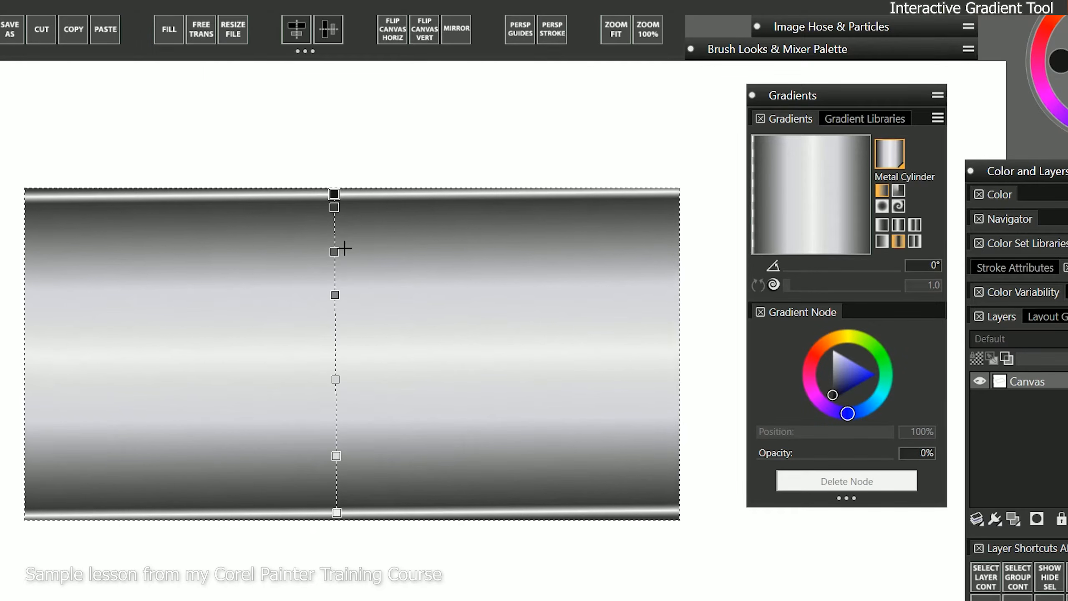
pyautogui.moveTo(335, 251); pyautogui.dragTo(334, 231)
pyautogui.moveTo(336, 456); pyautogui.dragTo(337, 483)
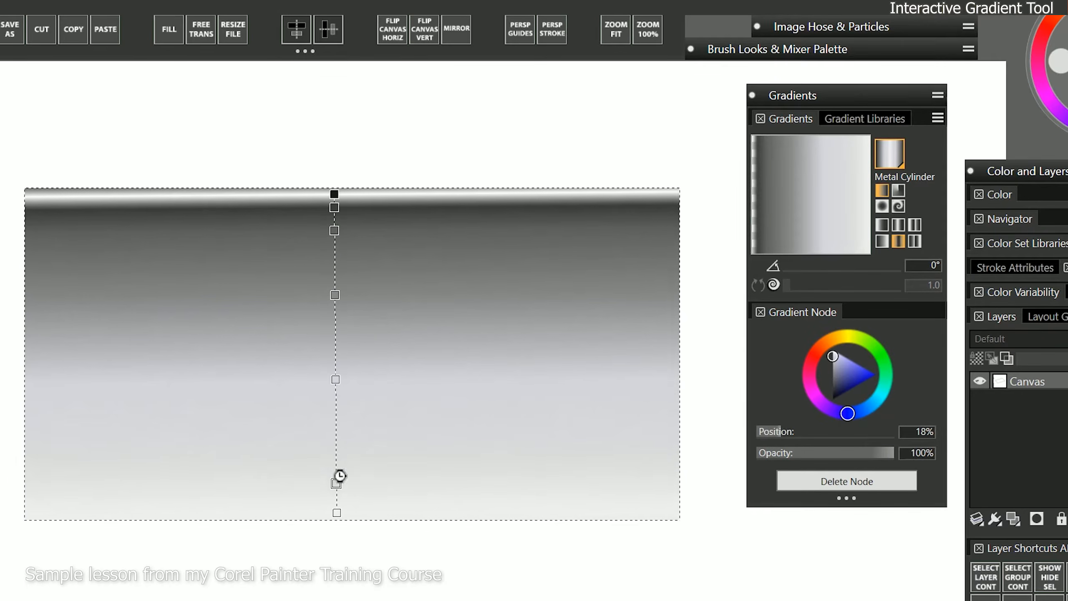
pyautogui.moveTo(336, 379); pyautogui.dragTo(335, 358)
pyautogui.moveTo(335, 295); pyautogui.dragTo(334, 263)
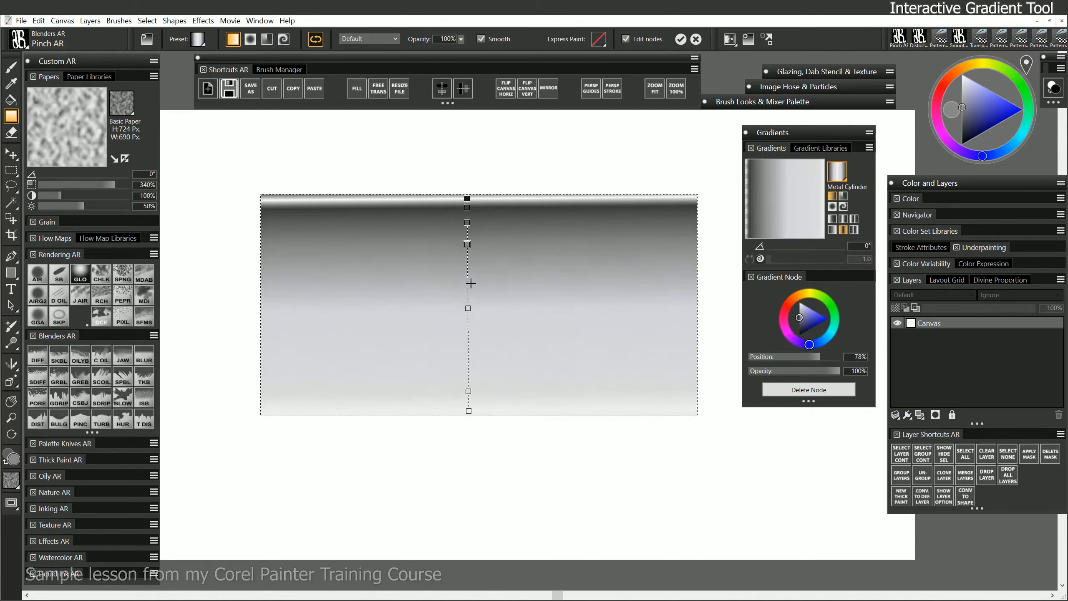
pyautogui.moveTo(468, 308); pyautogui.dragTo(468, 269)
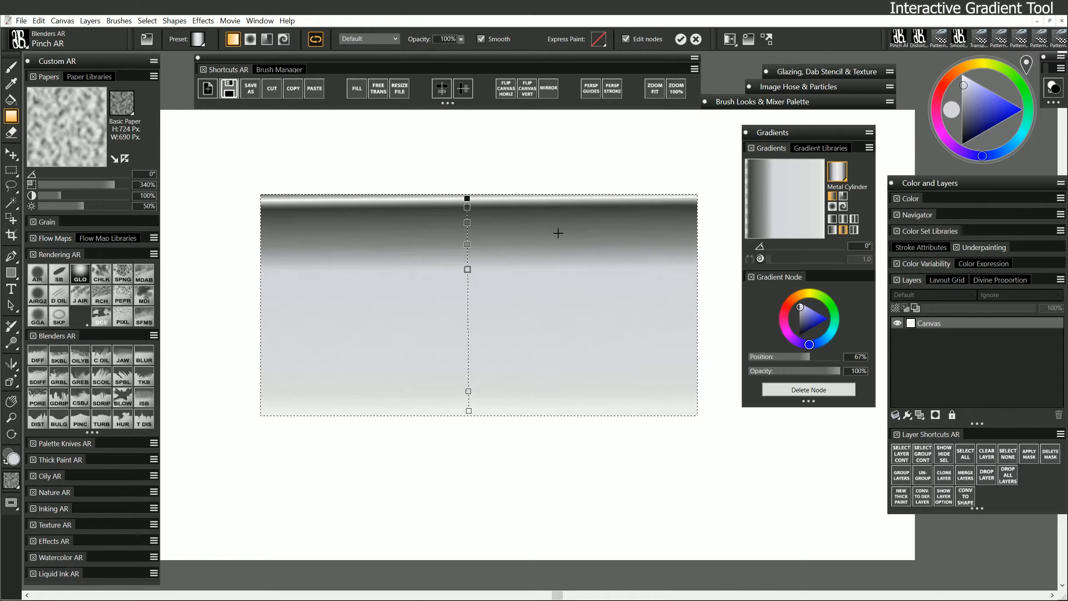
# - Remove the gradient from the selection and redraw it from the selection's bottom edge to its top edge
pyautogui.click(680, 39)
pyautogui.hotkey('ctrl', 'd')
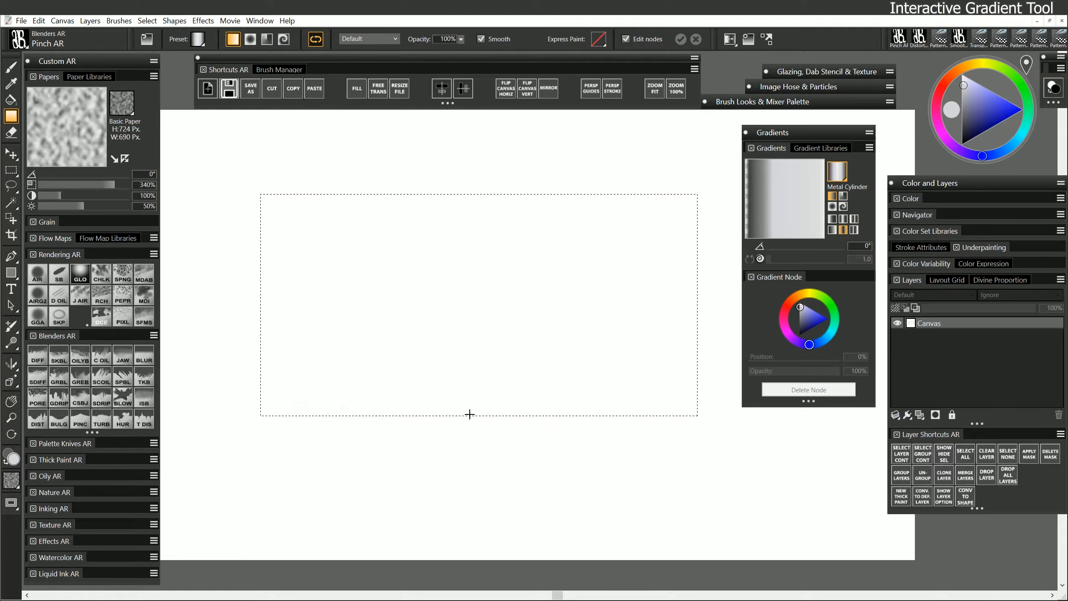
pyautogui.moveTo(467, 415); pyautogui.dragTo(467, 196)
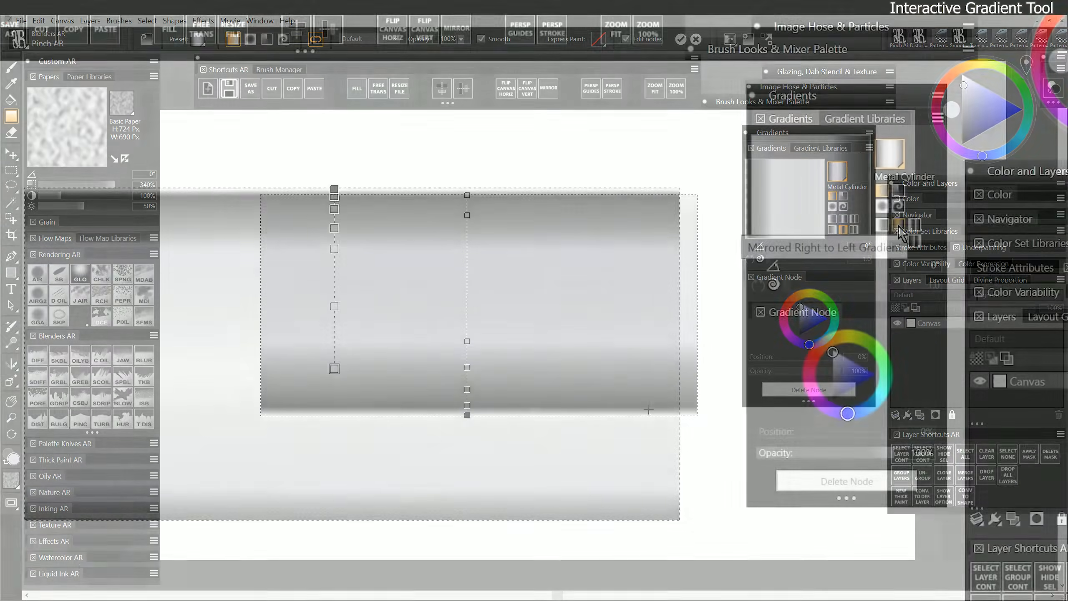
# - Set the gradient to Mirrored Right to Left, align its end node with the selection's vertical middle and finish the cylinder
pyautogui.click(843, 218)
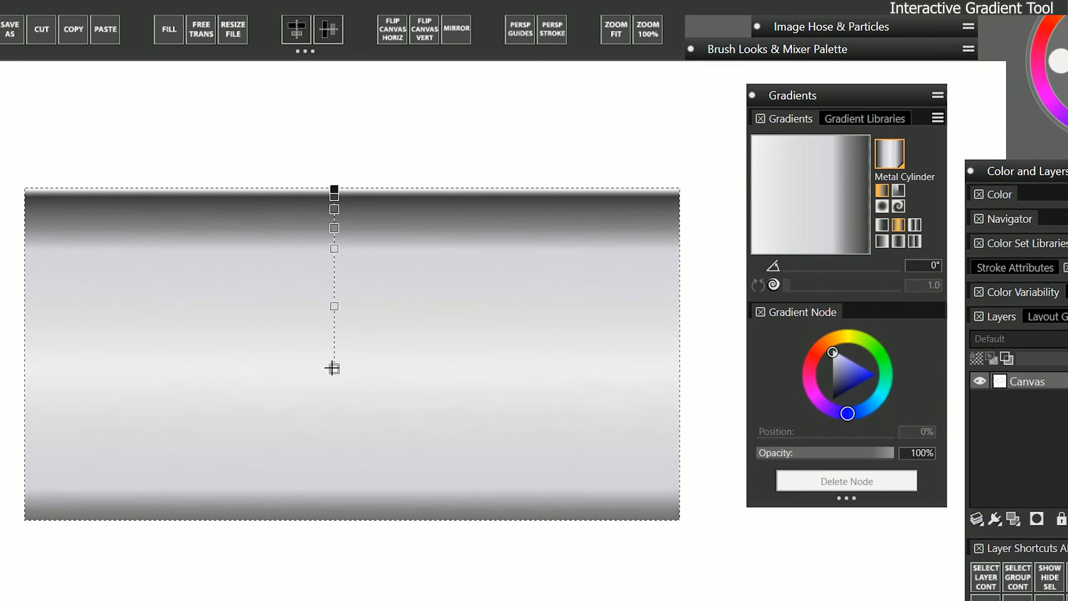
pyautogui.moveTo(334, 368); pyautogui.dragTo(333, 353)
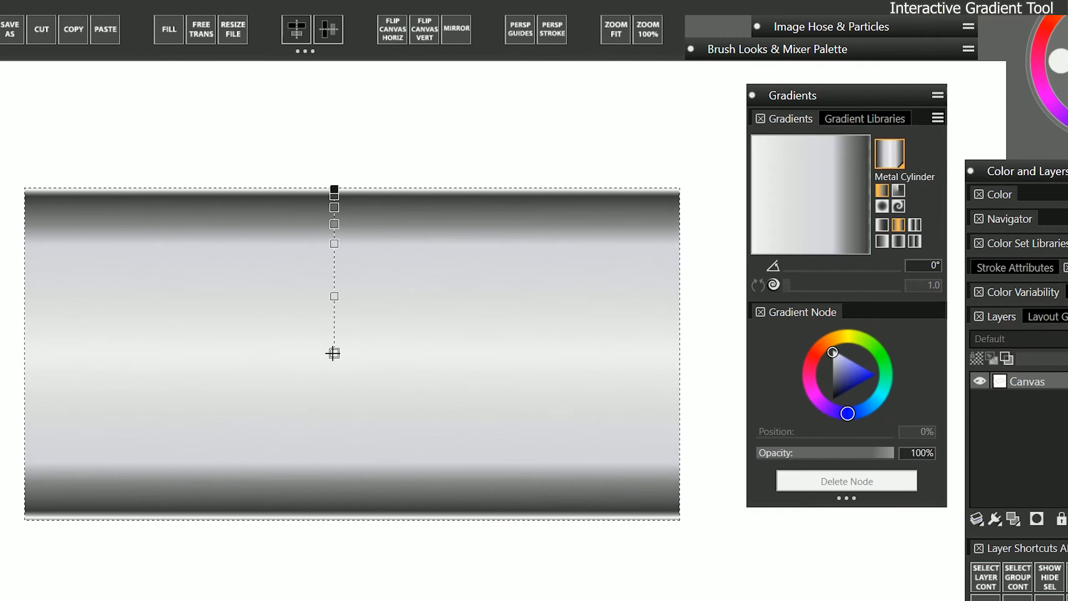
pyautogui.moveTo(335, 353); pyautogui.dragTo(334, 349)
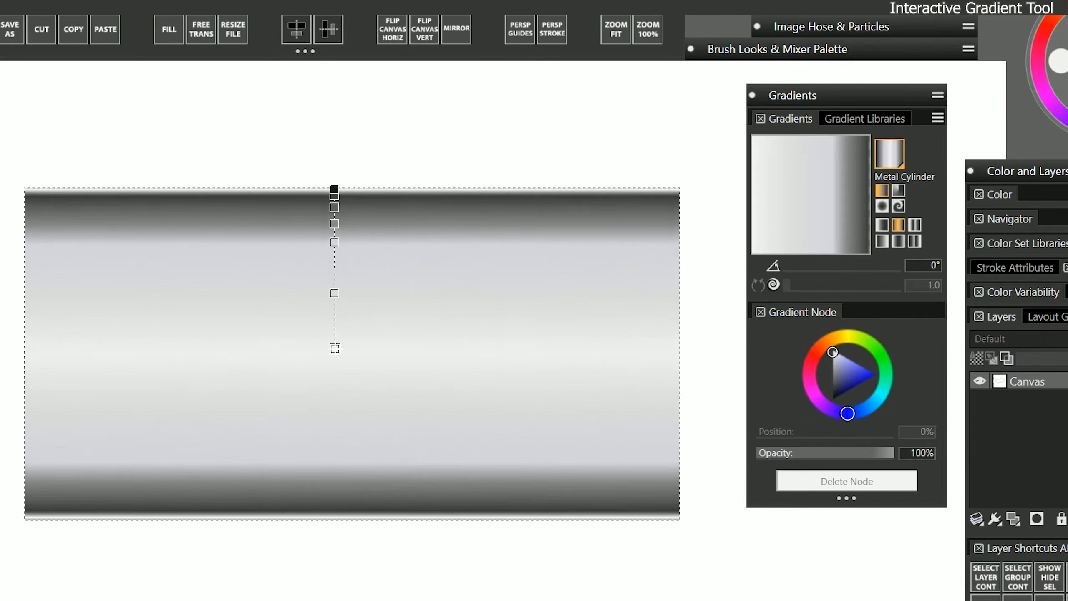
pyautogui.moveTo(467, 301)
pyautogui.mouseDown()
pyautogui.moveTo(469, 290)
pyautogui.moveTo(466, 307)
pyautogui.mouseUp()
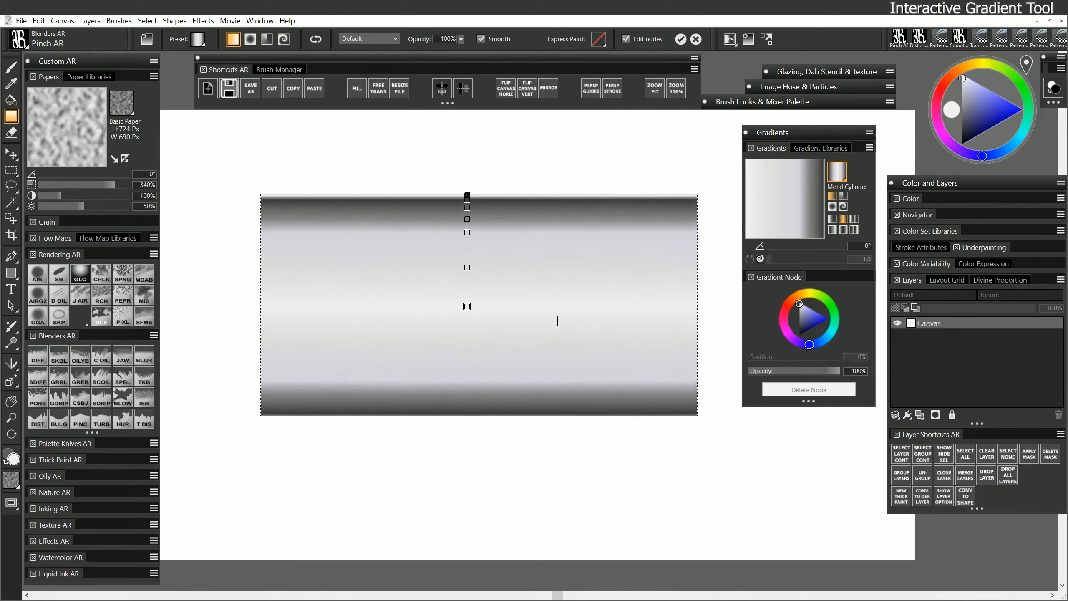
pyautogui.click(696, 38)
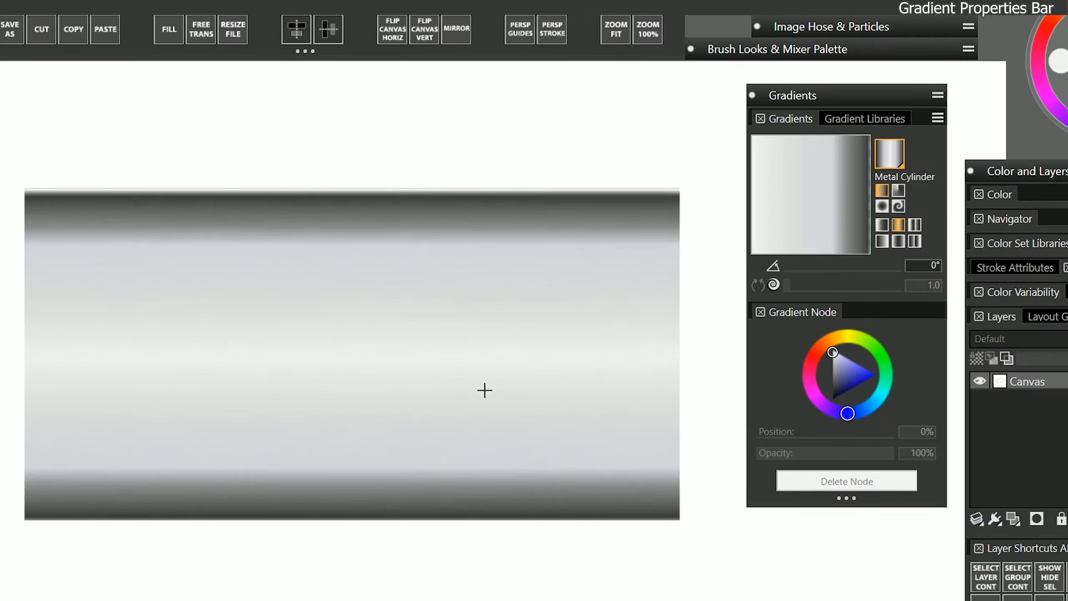
# - Draw a vertical Chrome Sky gradient over the middle of the canvas and try reversing its colour direction
pyautogui.click(894, 151)
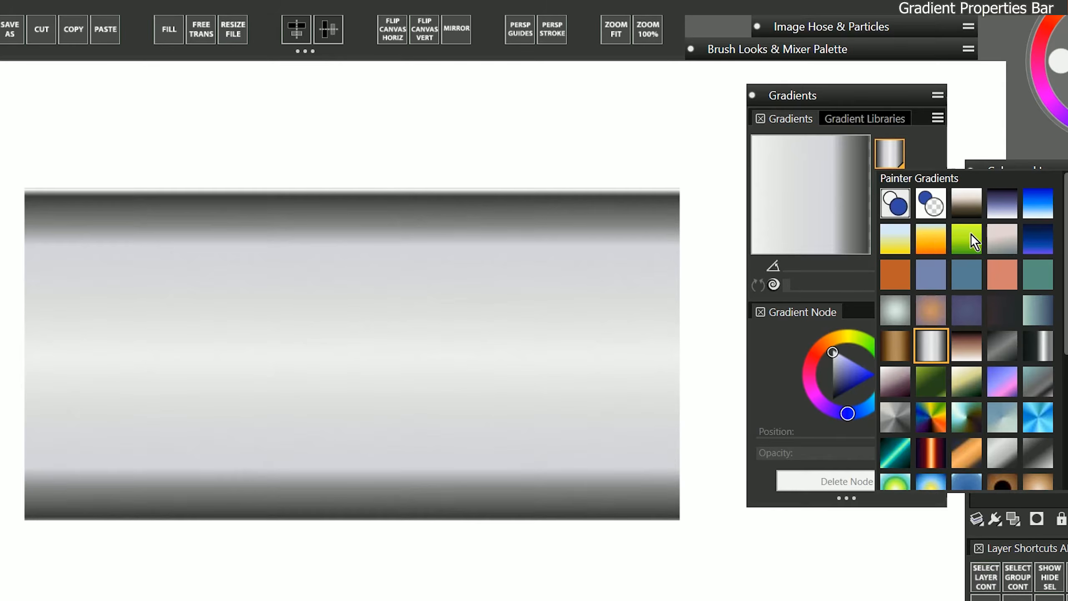
pyautogui.click(902, 239)
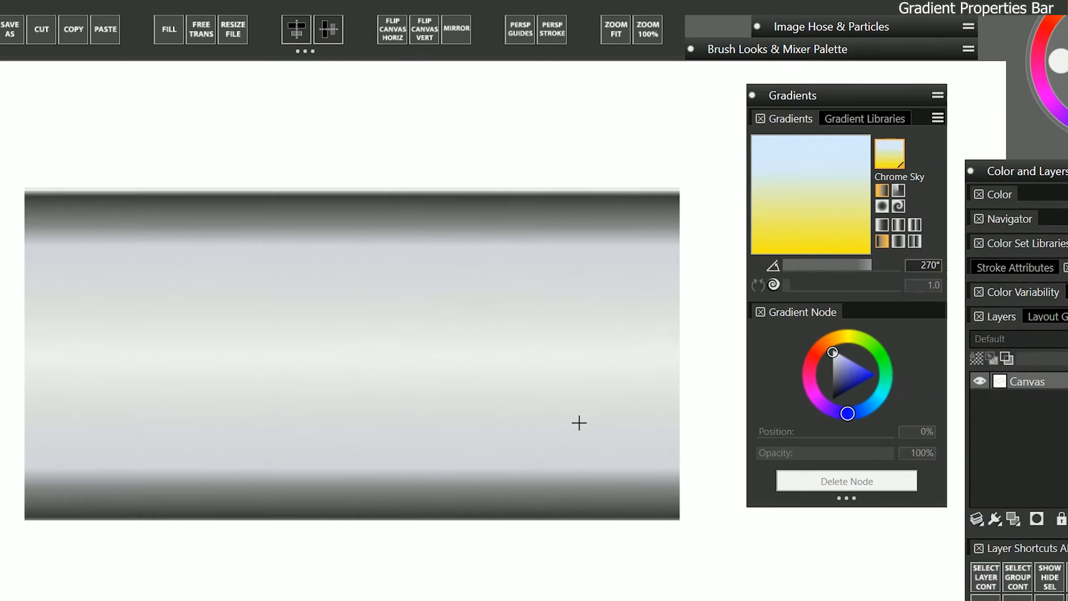
pyautogui.moveTo(346, 464); pyautogui.dragTo(348, 275)
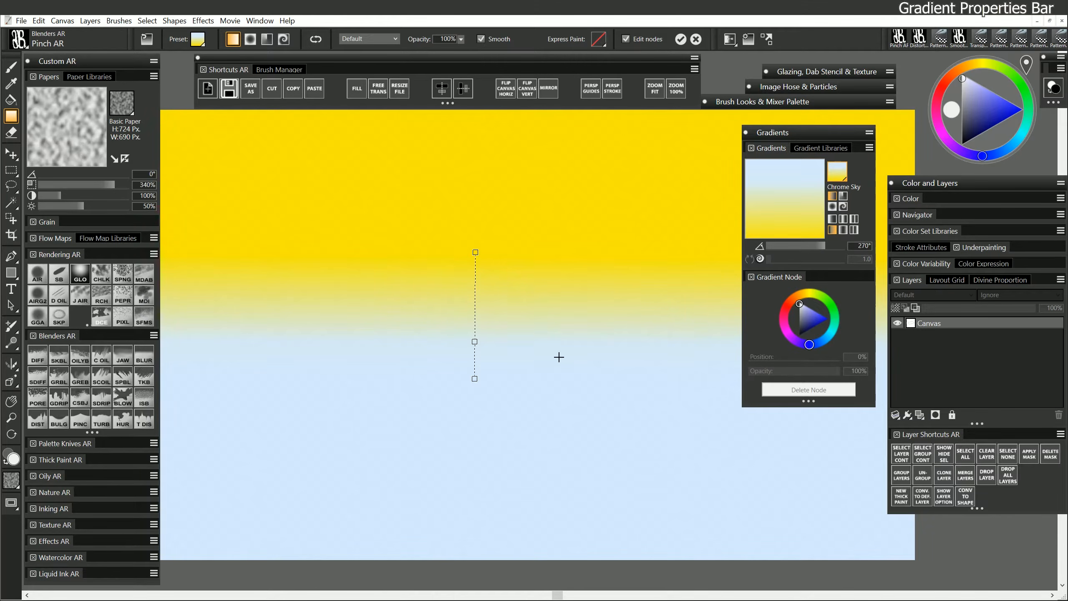
pyautogui.click(315, 38)
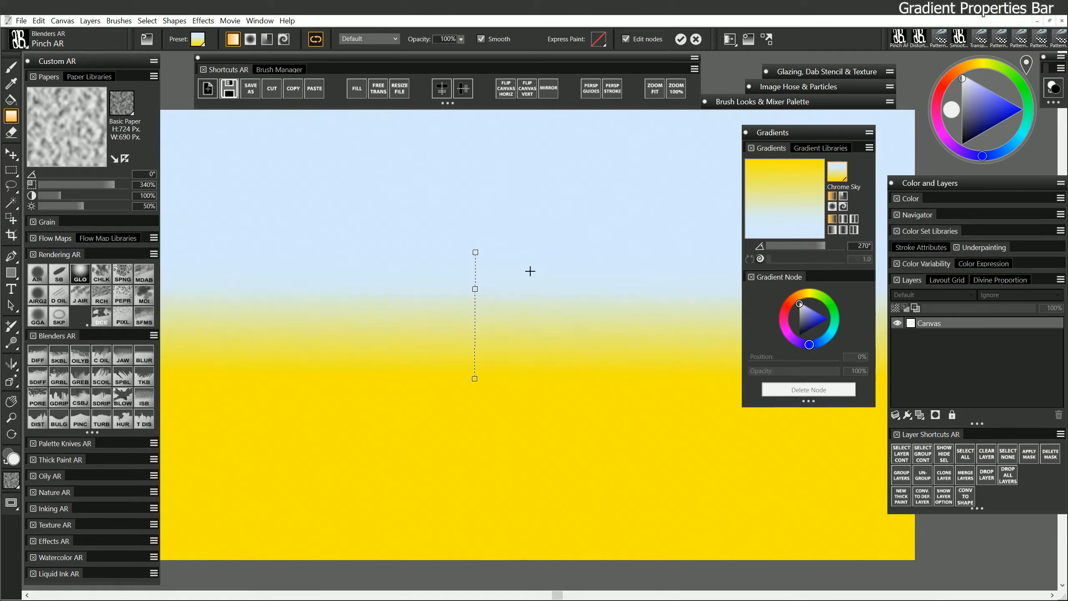
pyautogui.click(315, 38)
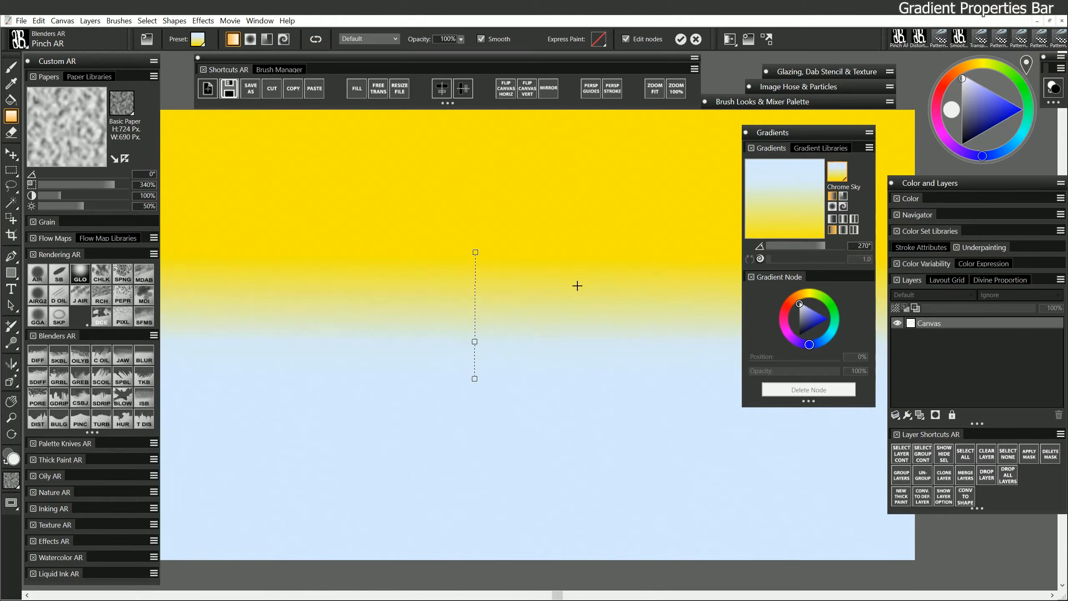
# - Try the Multiply and Screen composite methods on the Chrome Sky gradient and vary its opacity
pyautogui.click(396, 38)
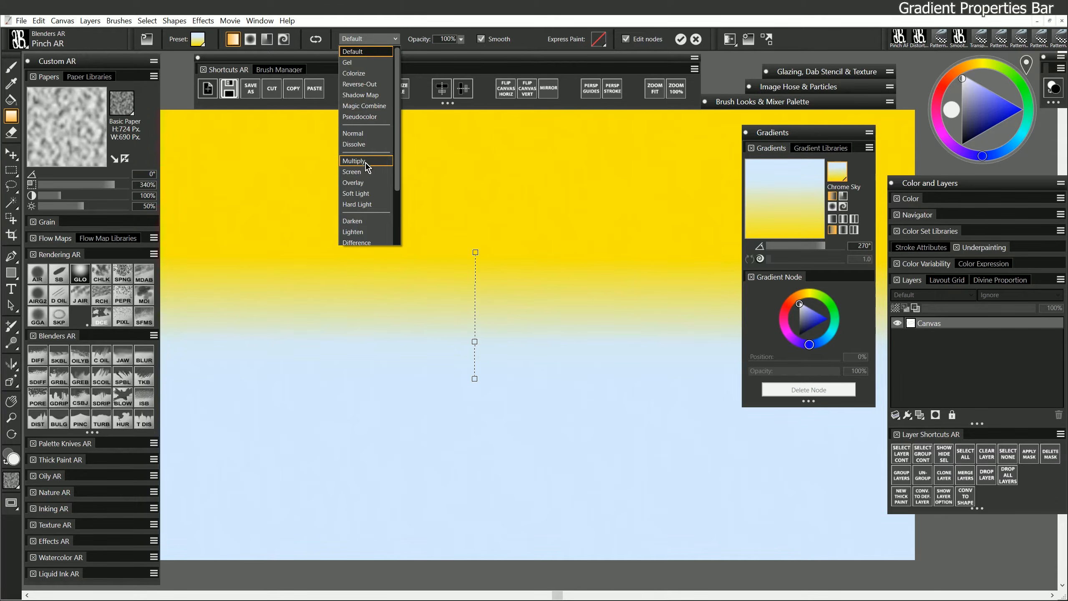
pyautogui.click(354, 161)
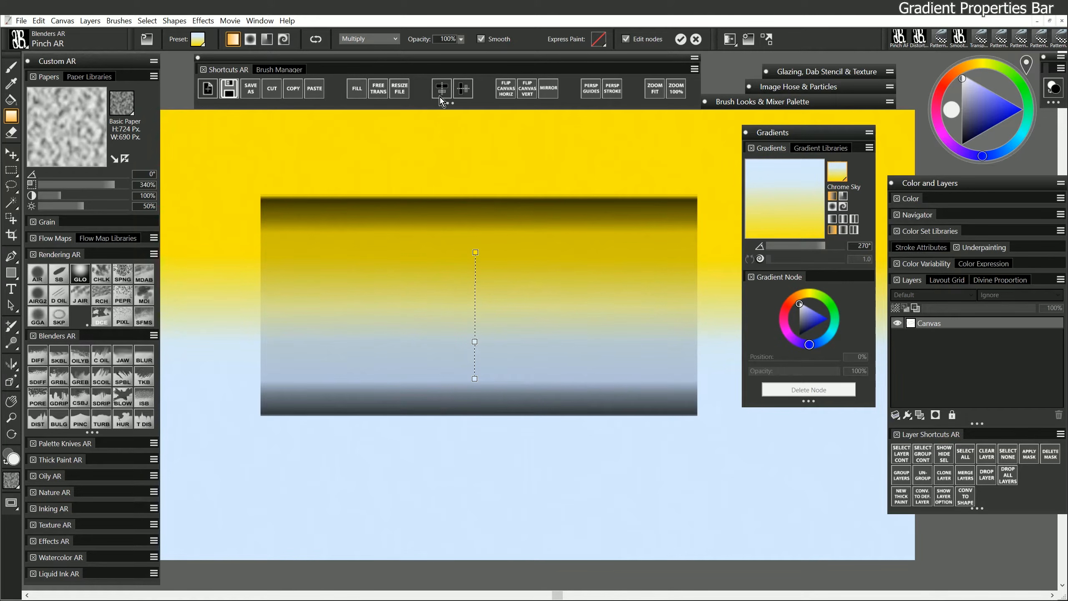
pyautogui.click(395, 39)
pyautogui.click(367, 110)
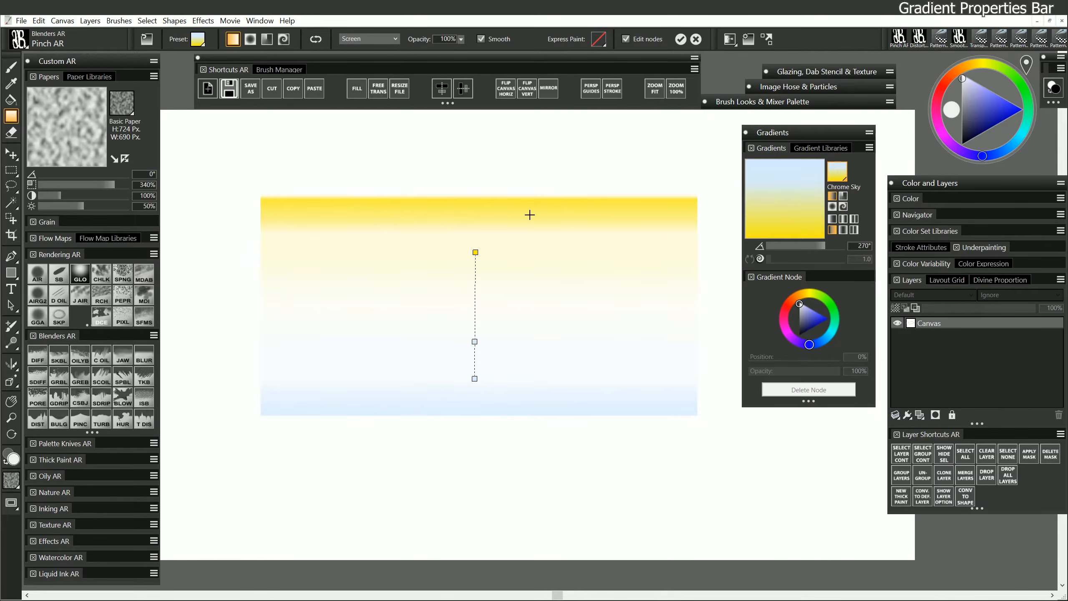
pyautogui.click(461, 39)
pyautogui.moveTo(524, 52); pyautogui.dragTo(505, 71)
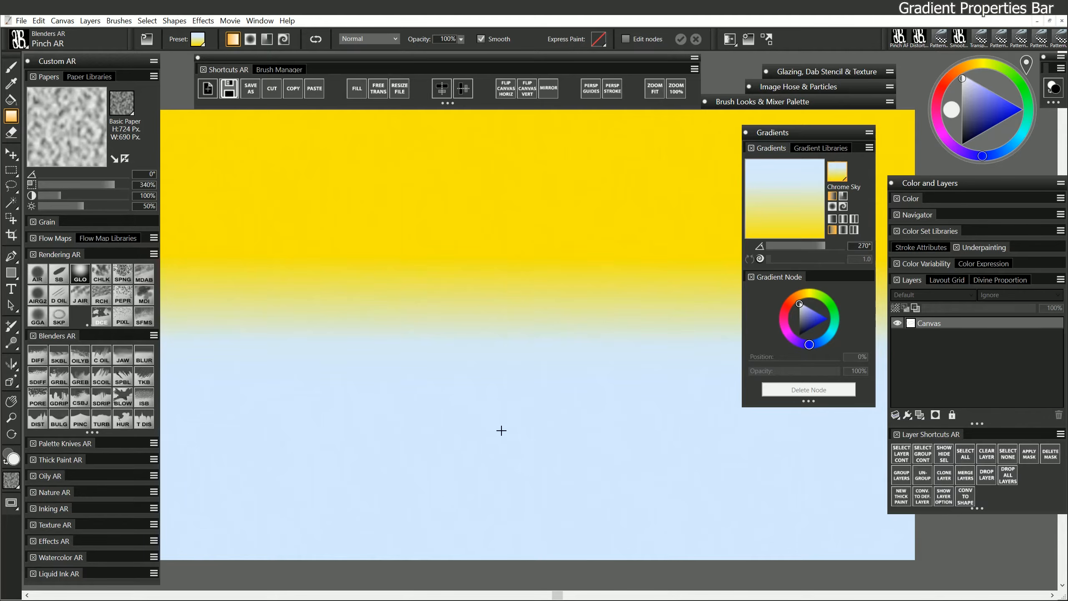
# - Draw four Chrome Sky gradients over the canvas at different angles and lengths without node editing
pyautogui.moveTo(501, 431); pyautogui.dragTo(500, 197)
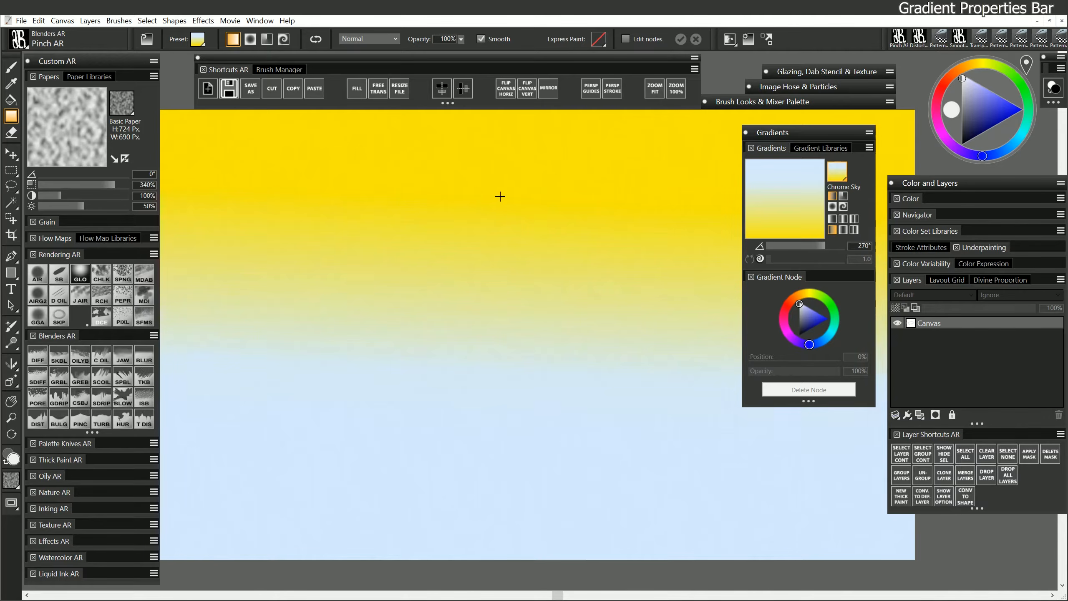
pyautogui.moveTo(452, 423); pyautogui.dragTo(512, 357)
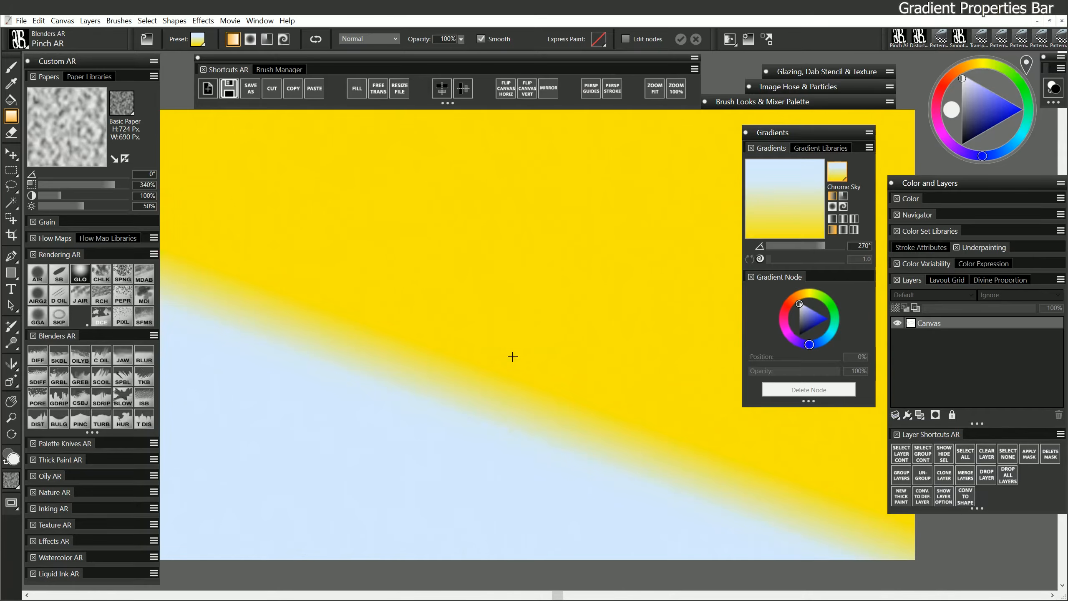
pyautogui.moveTo(472, 459); pyautogui.dragTo(509, 287)
pyautogui.moveTo(458, 436); pyautogui.dragTo(434, 231)
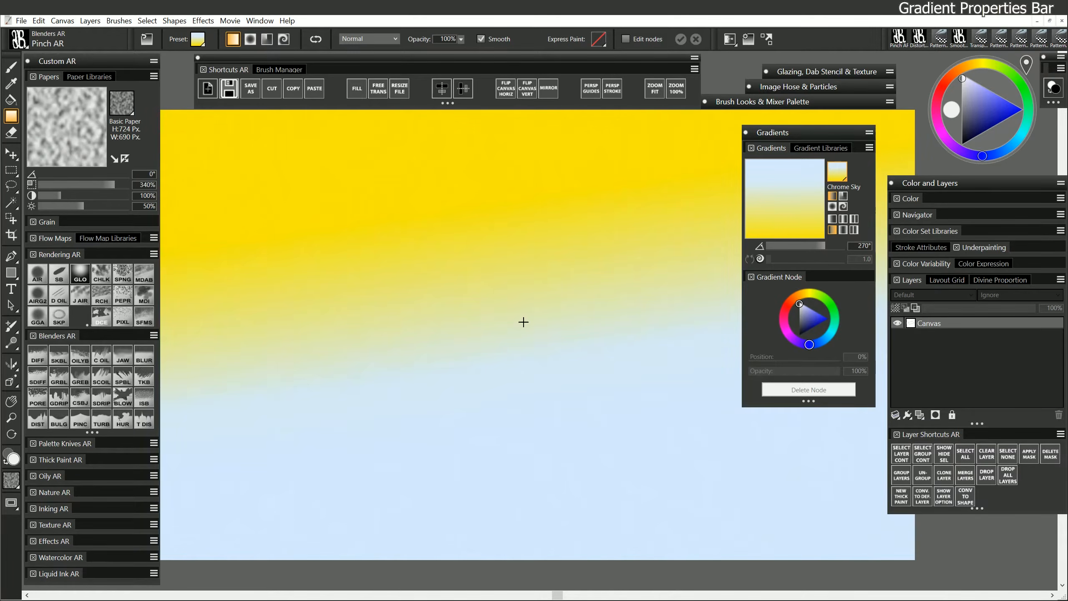
# - Enable node editing, draw a slanted gradient, mirror it across the canvas and straighten it to vertical
pyautogui.click(625, 39)
pyautogui.moveTo(469, 383); pyautogui.dragTo(498, 239)
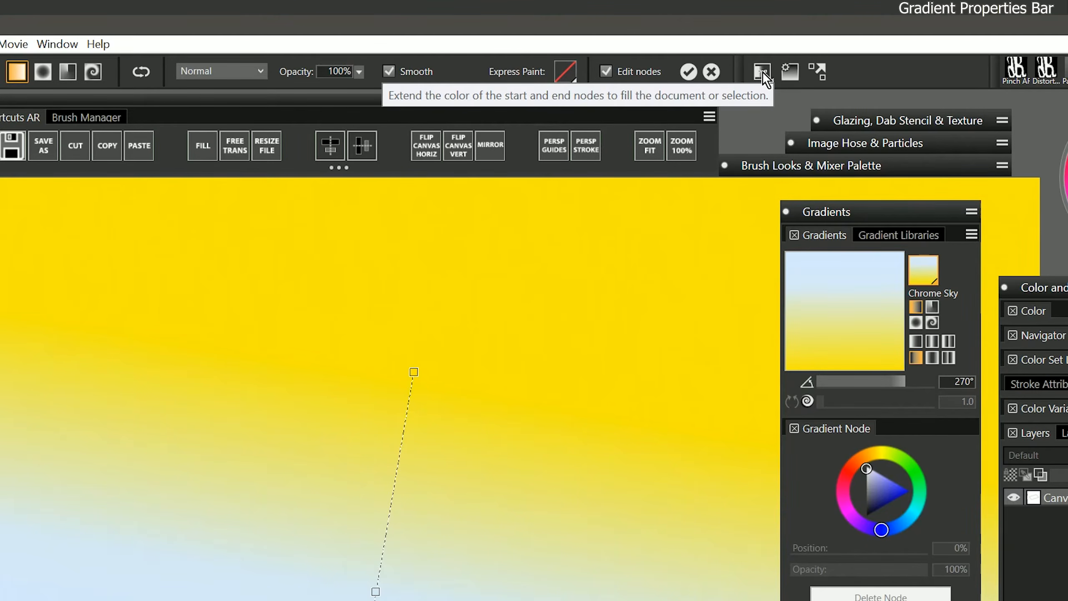
pyautogui.click(762, 71)
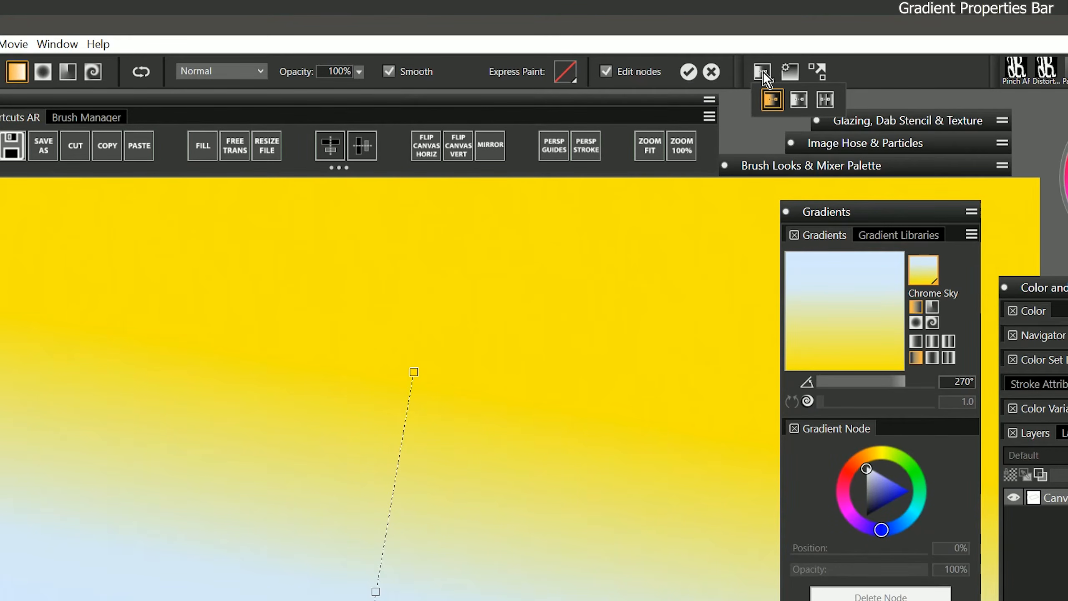
pyautogui.click(799, 103)
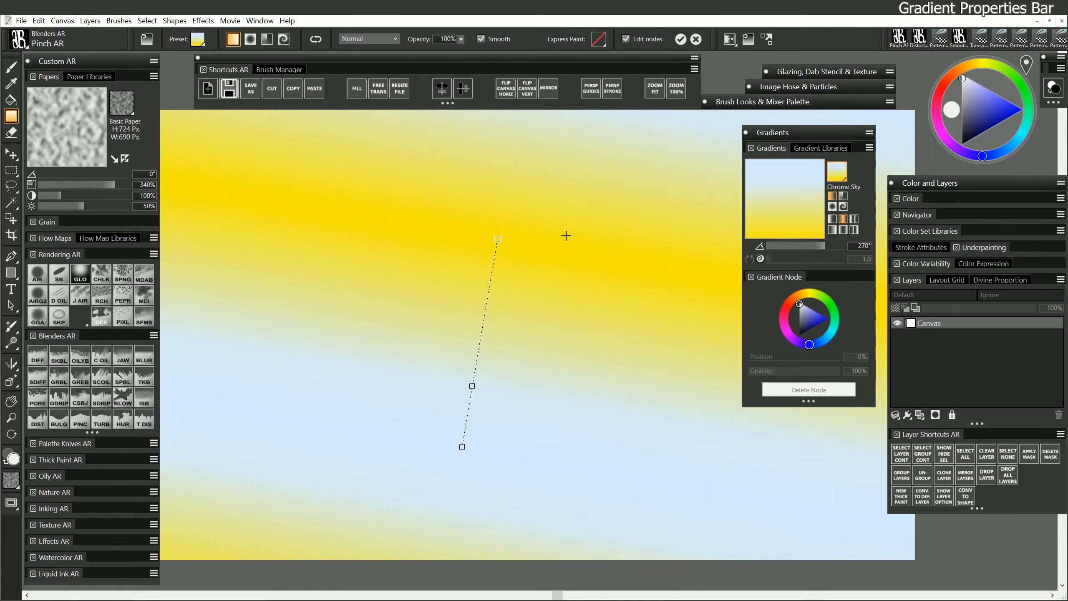
pyautogui.moveTo(462, 447); pyautogui.dragTo(500, 409)
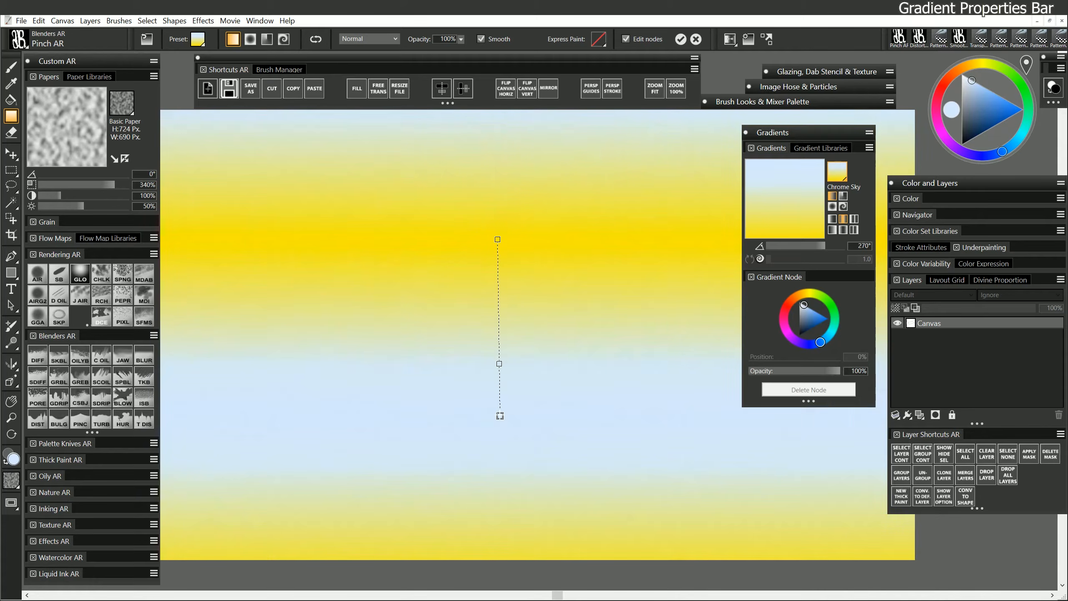
# - Switch the gradient to repeating, shorten its line to produce narrow stripes and discard the drawn gradient
pyautogui.click(730, 40)
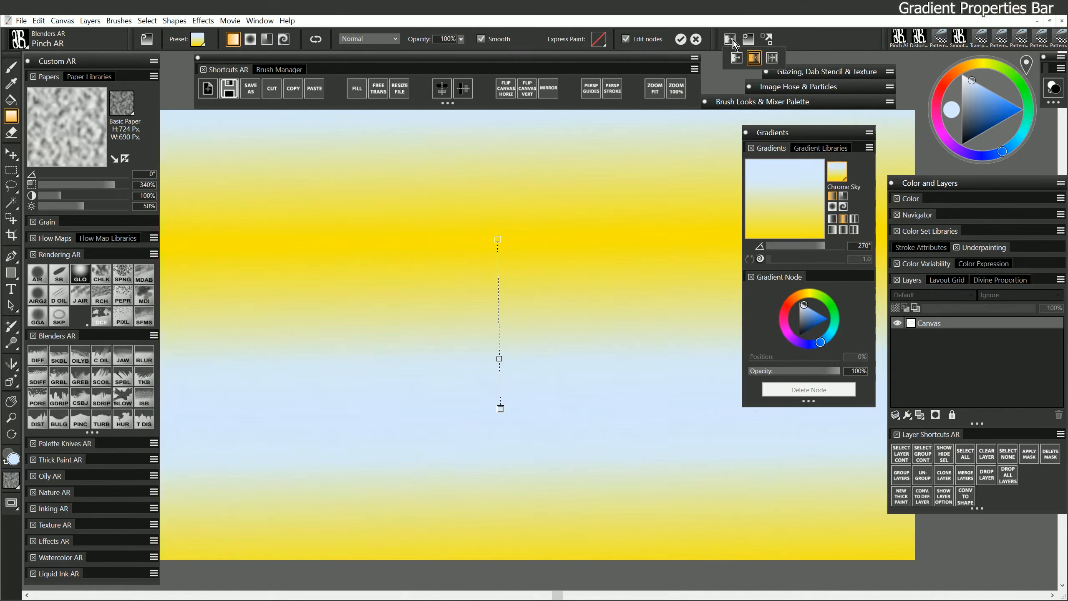
pyautogui.click(772, 59)
pyautogui.moveTo(500, 407); pyautogui.dragTo(499, 282)
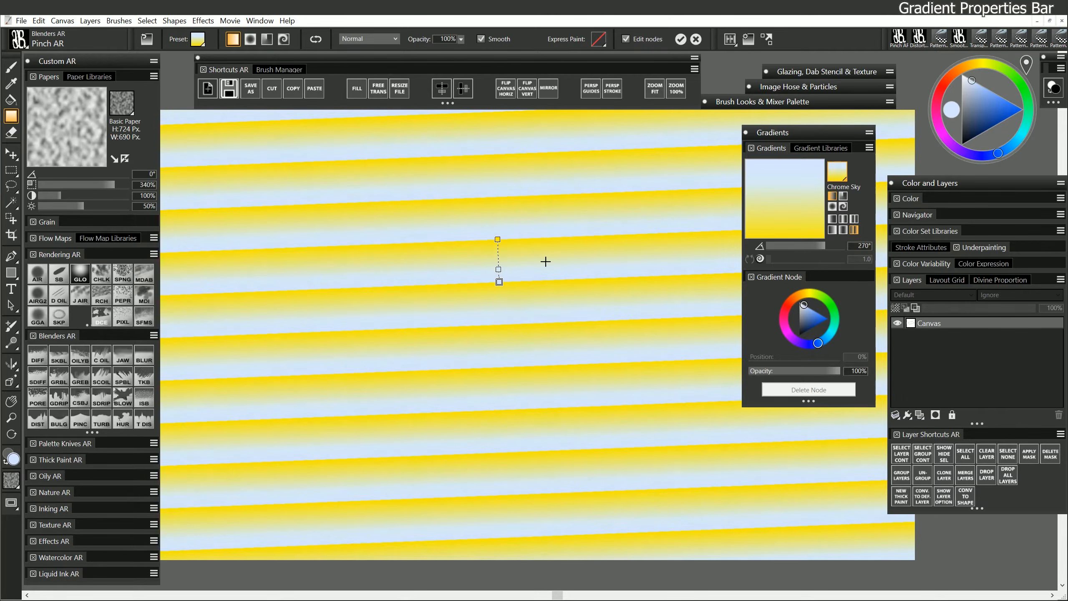
pyautogui.click(697, 39)
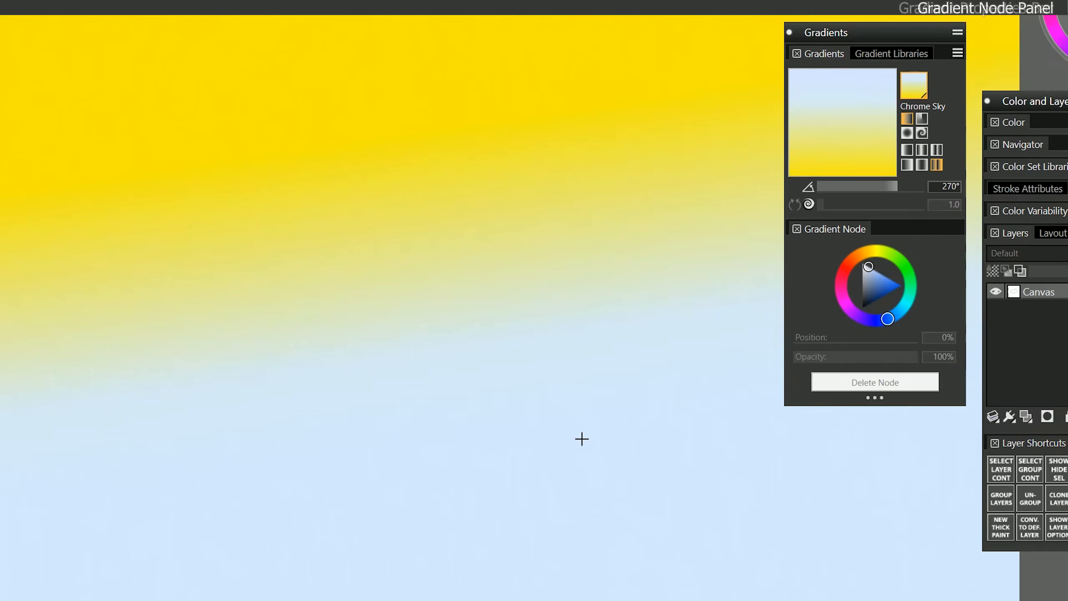
# - Draw a diagonal repeating gradient, recolour its yellow end node red and try lowering that node's opacity to 9%
pyautogui.moveTo(405, 486); pyautogui.dragTo(518, 141)
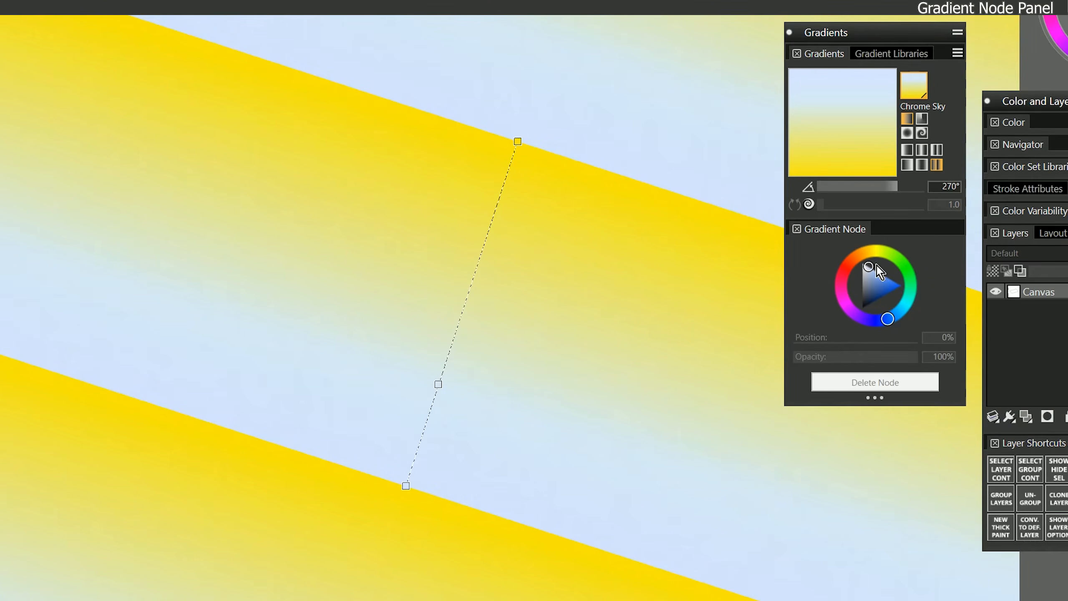
pyautogui.click(517, 142)
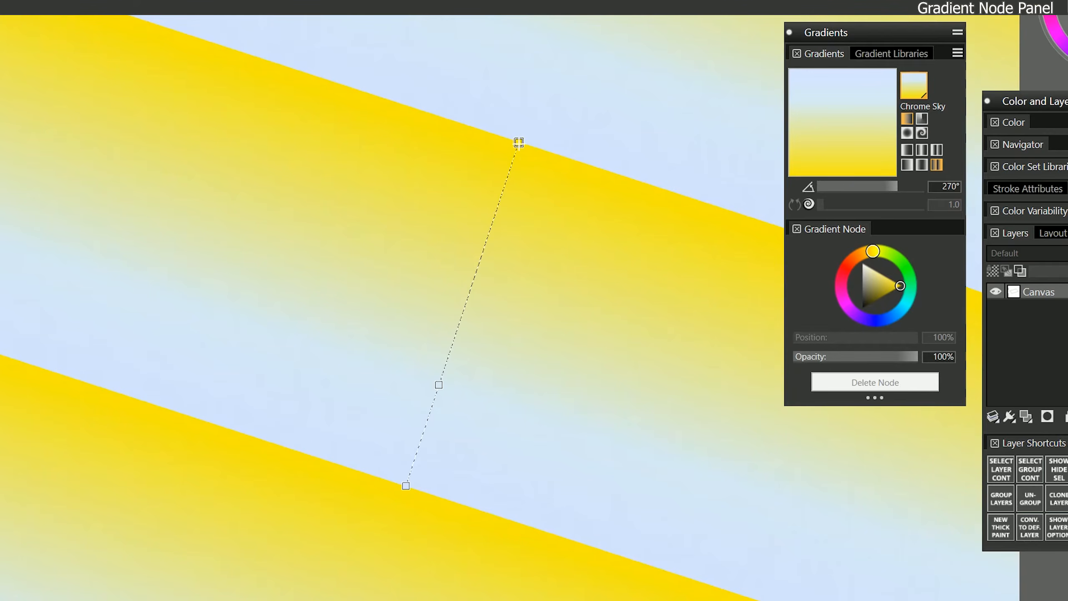
pyautogui.moveTo(520, 144); pyautogui.dragTo(516, 144)
pyautogui.moveTo(868, 252); pyautogui.dragTo(846, 267)
pyautogui.moveTo(917, 357); pyautogui.dragTo(802, 358)
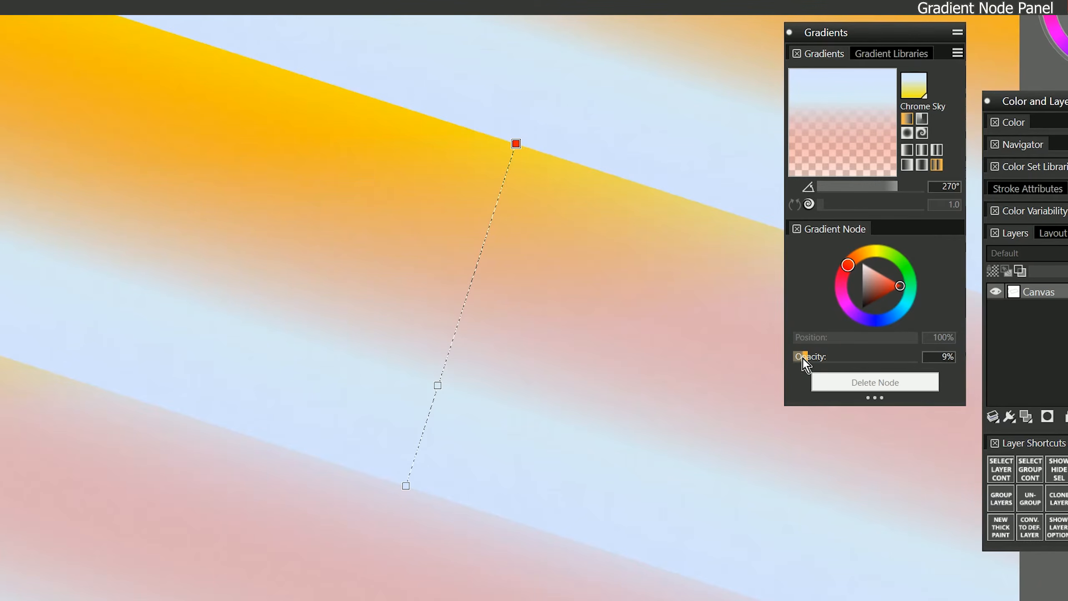
# - Add a node near the middle of the gradient line and move it to the 61% position
pyautogui.click(466, 299)
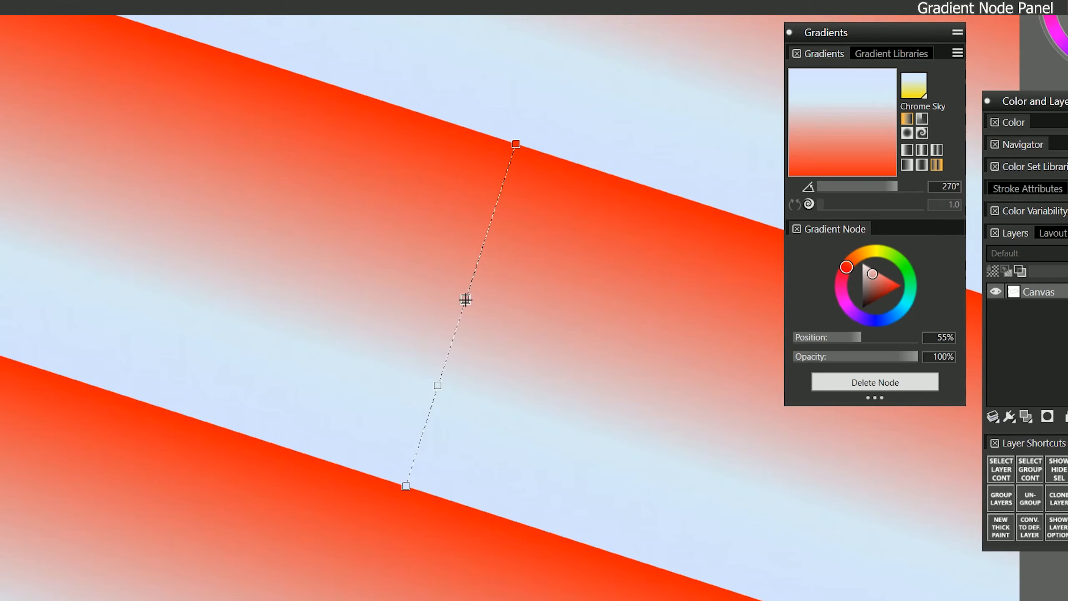
pyautogui.moveTo(466, 300); pyautogui.dragTo(474, 276)
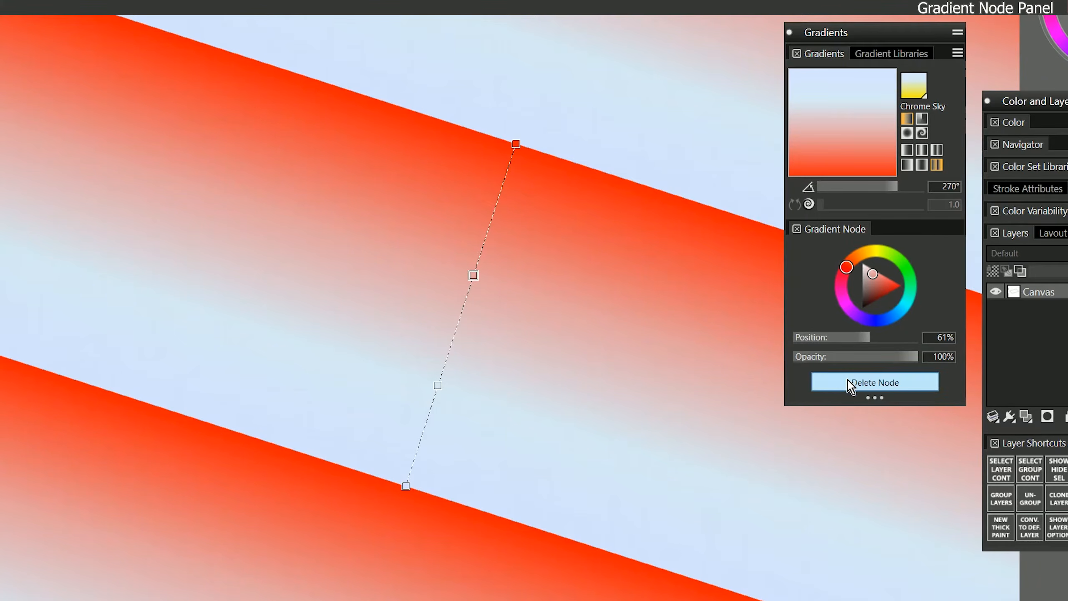
# - Delete the node added near the middle of the gradient line and shift the remaining intermediate node's position
pyautogui.click(851, 383)
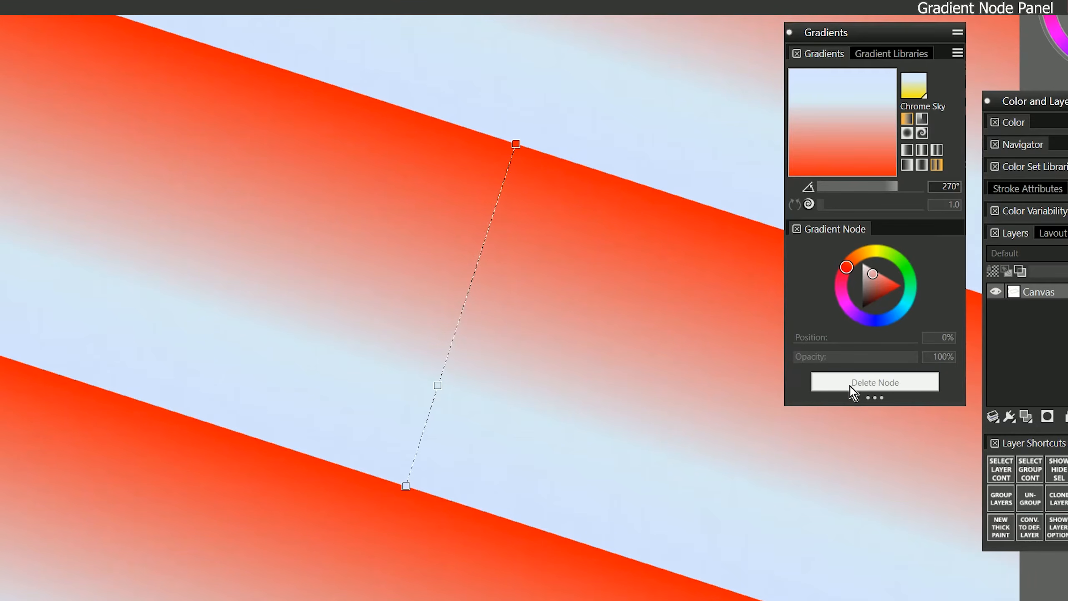
pyautogui.click(438, 385)
pyautogui.moveTo(830, 337)
pyautogui.mouseDown()
pyautogui.moveTo(879, 338)
pyautogui.moveTo(815, 340)
pyautogui.mouseUp()
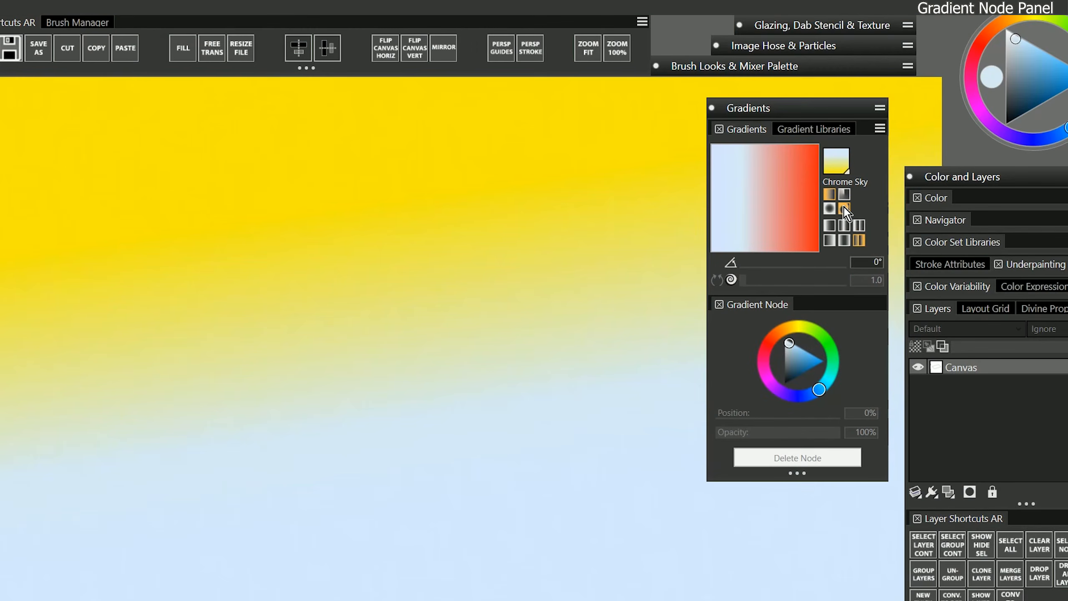
# - Switch the gradient type to spiral and set its angle to 29° and its spirality to 14.5
pyautogui.click(844, 208)
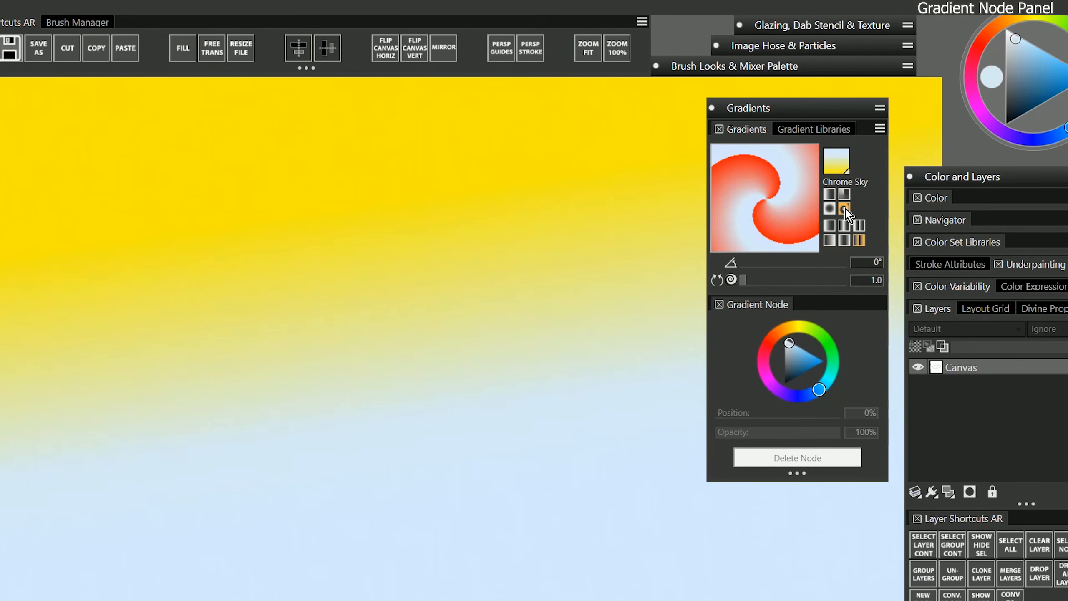
pyautogui.moveTo(747, 262); pyautogui.dragTo(799, 282)
pyautogui.moveTo(337, 434); pyautogui.dragTo(463, 210)
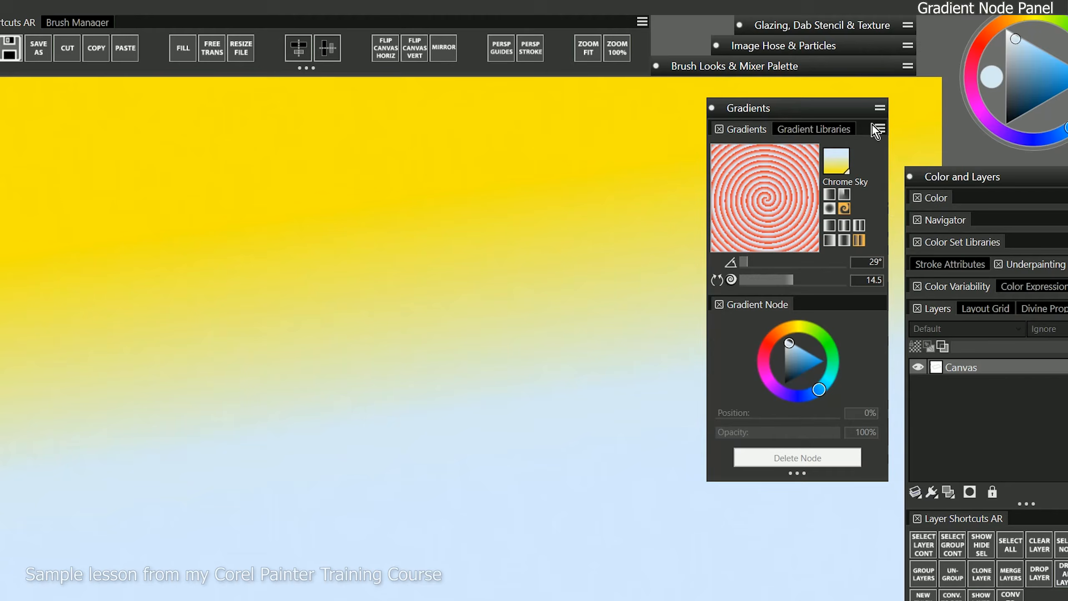
# - Examine the gradient option commands and the gradient library's management options
pyautogui.click(880, 129)
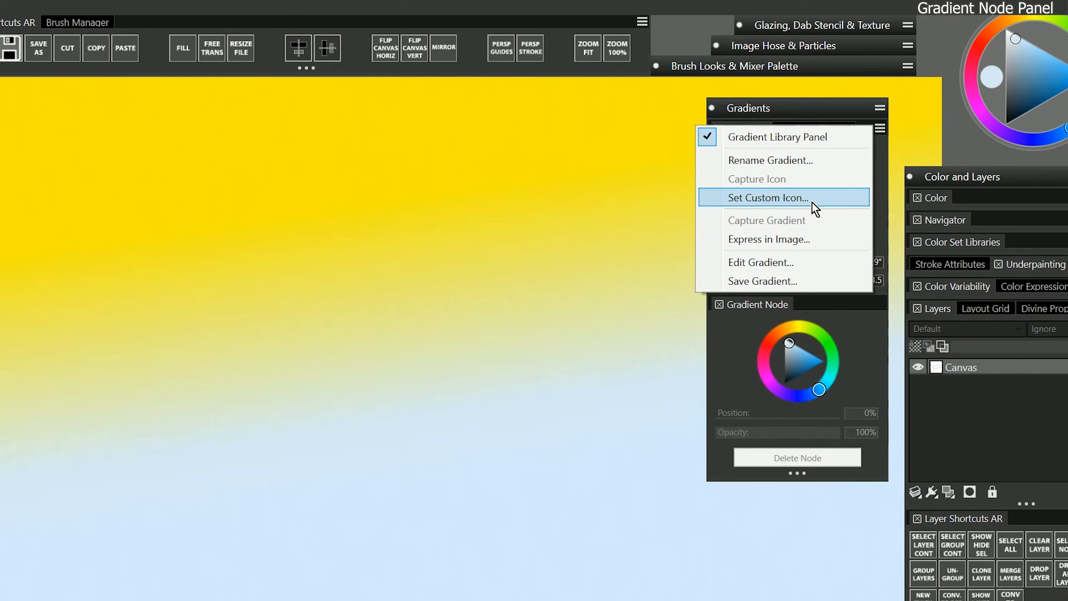
pyautogui.click(833, 105)
pyautogui.click(824, 130)
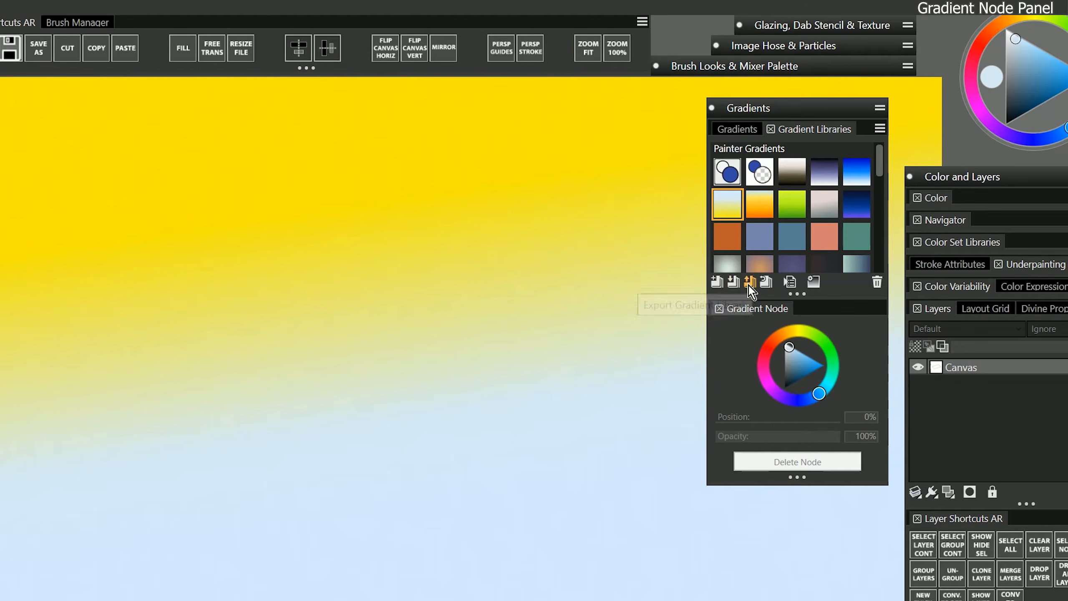
pyautogui.click(880, 128)
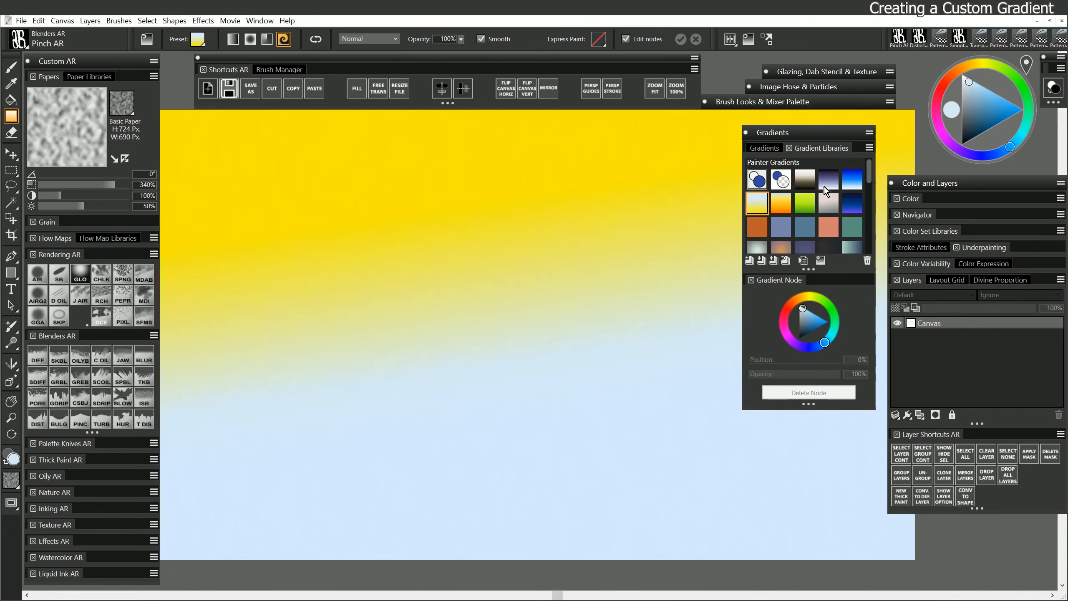
# - Draw a vertical gradient with the Orange Flame preset and recolour its pale blue upper end node a saturated orange-red
pyautogui.click(783, 204)
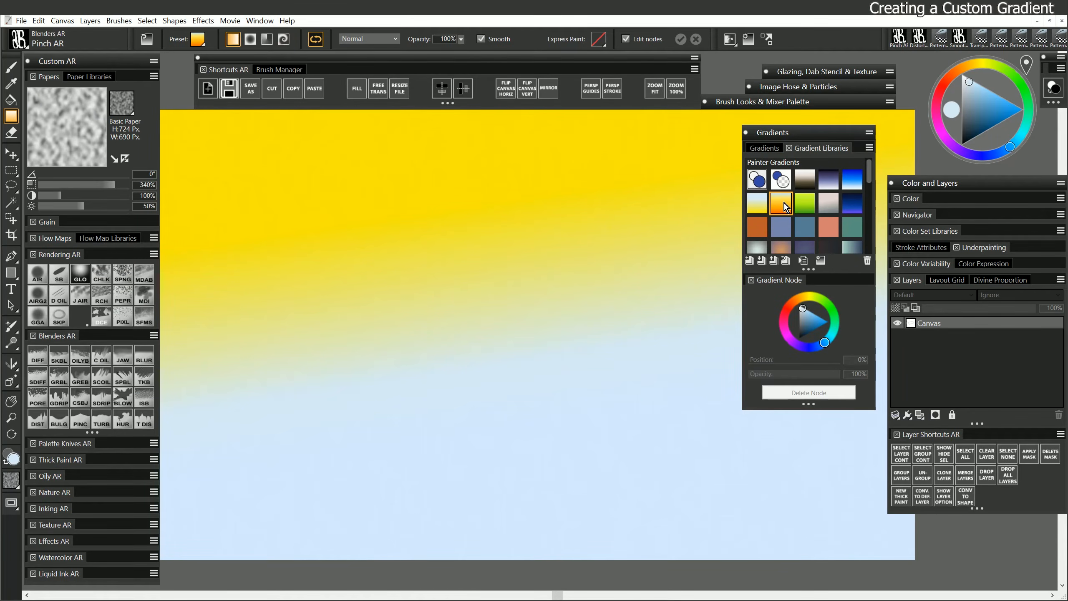
pyautogui.moveTo(475, 397); pyautogui.dragTo(479, 196)
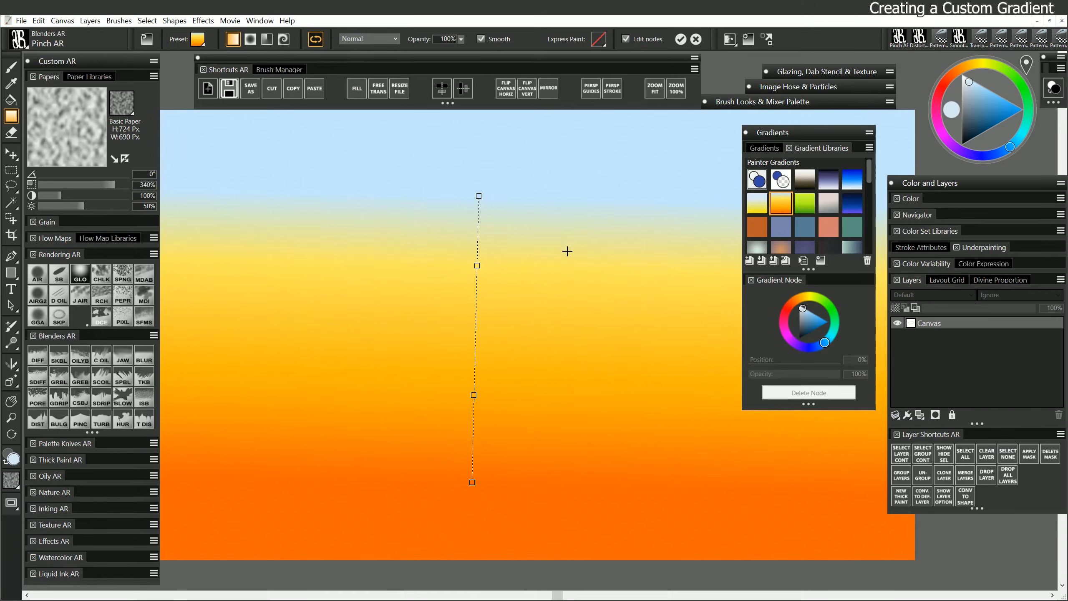
pyautogui.click(479, 195)
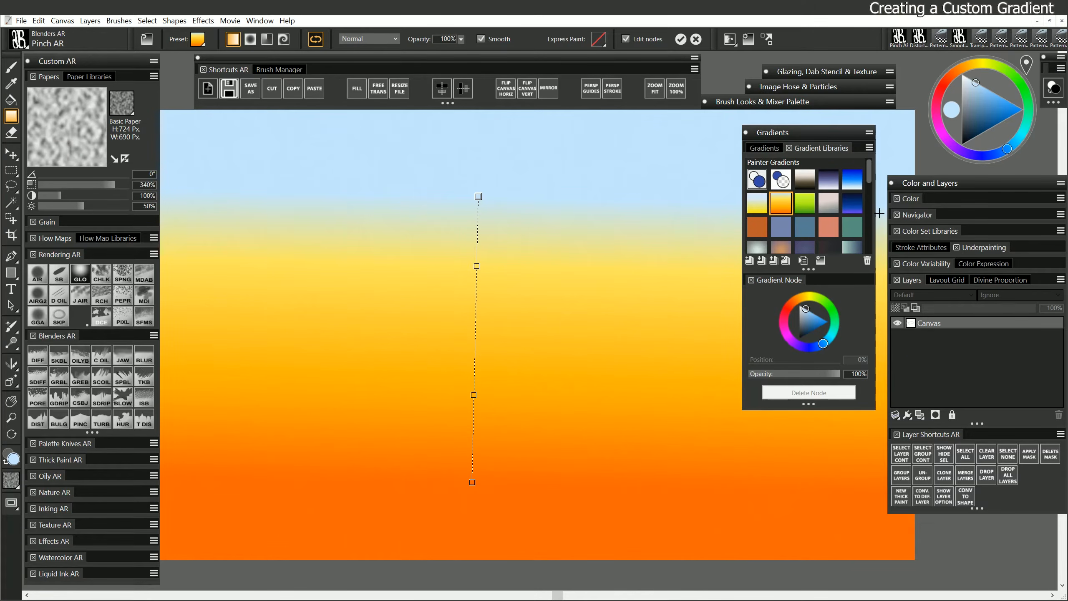
pyautogui.click(790, 305)
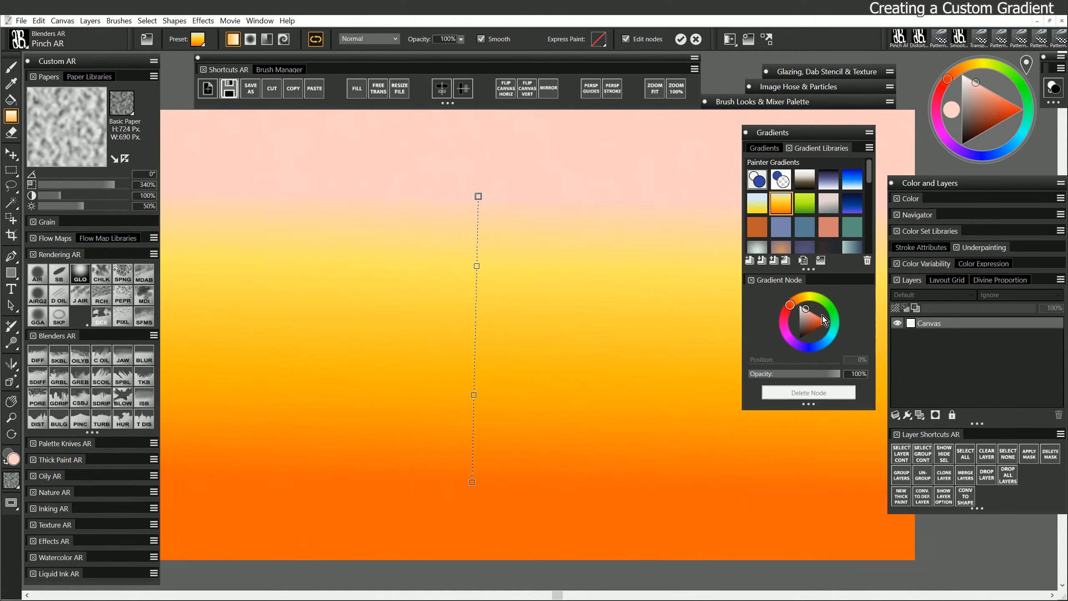
pyautogui.moveTo(984, 119); pyautogui.dragTo(1014, 113)
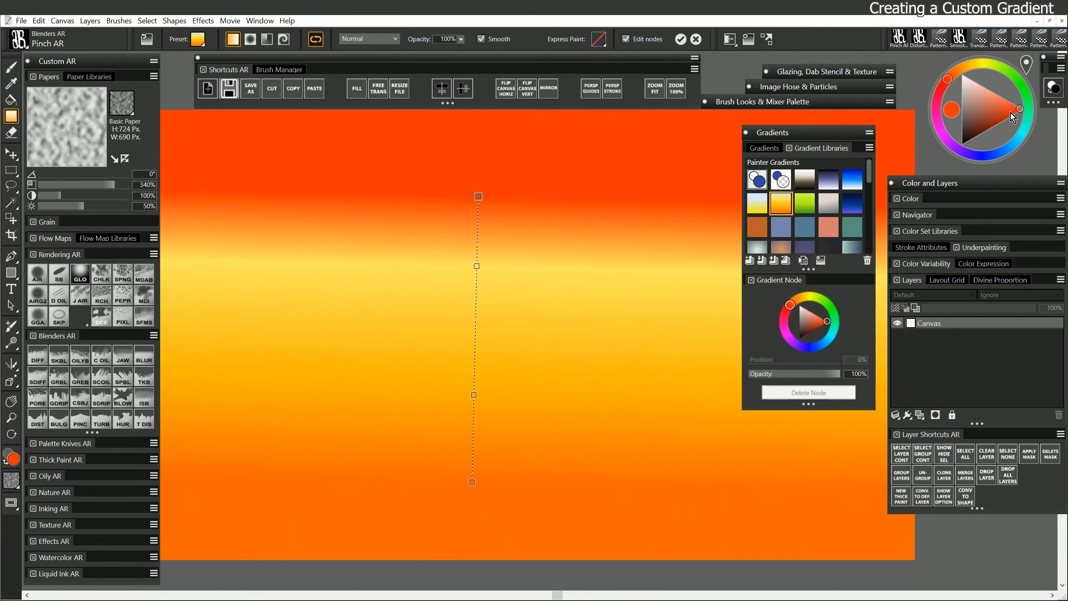
# - Recolour the gradient's lower end node a very dark, nearly black red and commit the gradient to the canvas
pyautogui.click(472, 482)
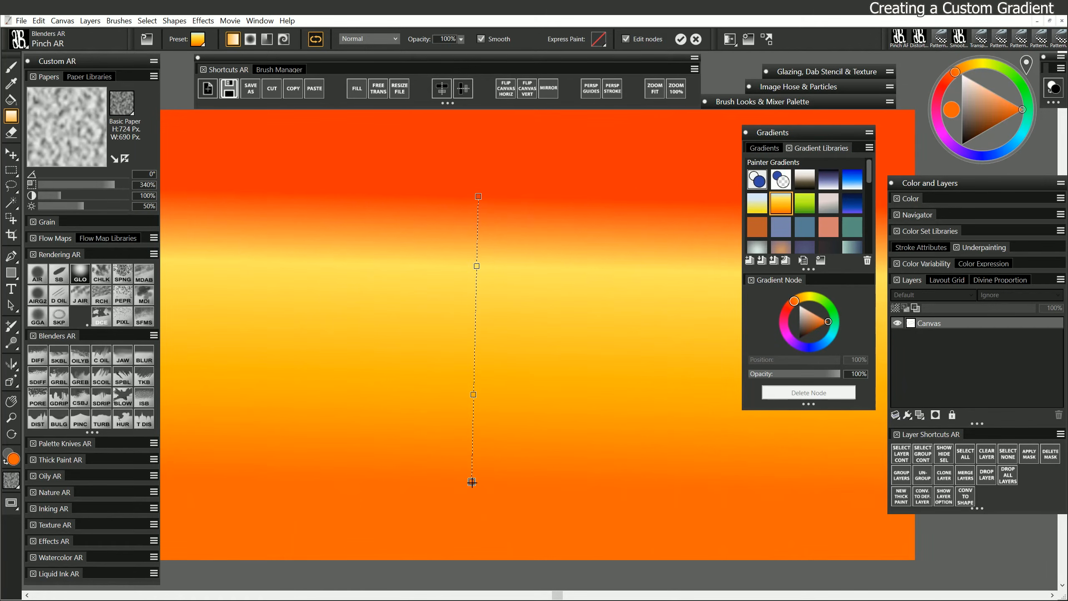
pyautogui.click(804, 335)
pyautogui.click(800, 346)
pyautogui.moveTo(810, 346); pyautogui.dragTo(785, 321)
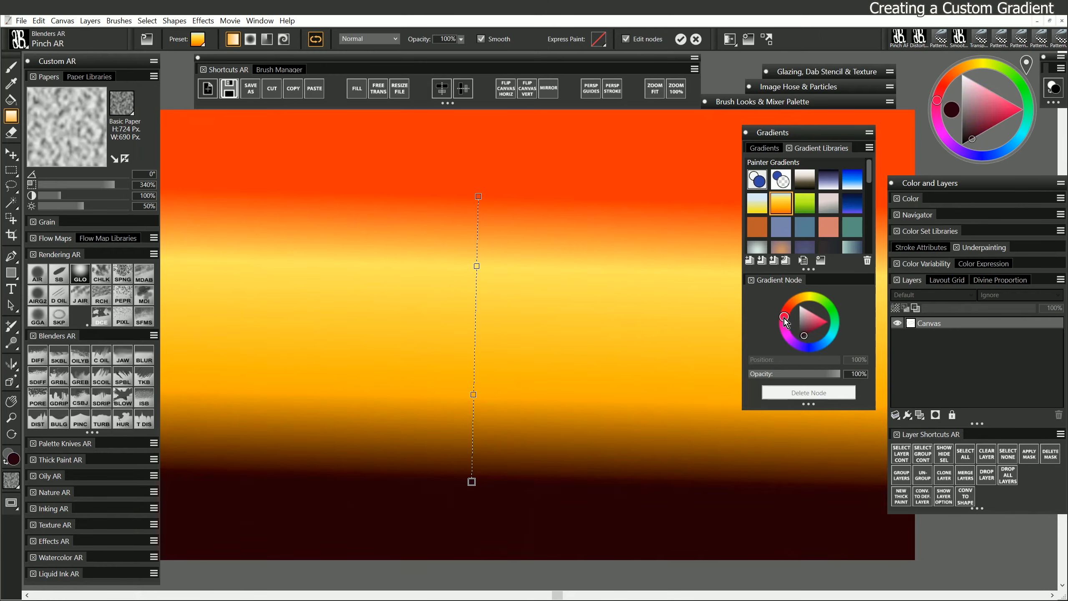
pyautogui.click(681, 39)
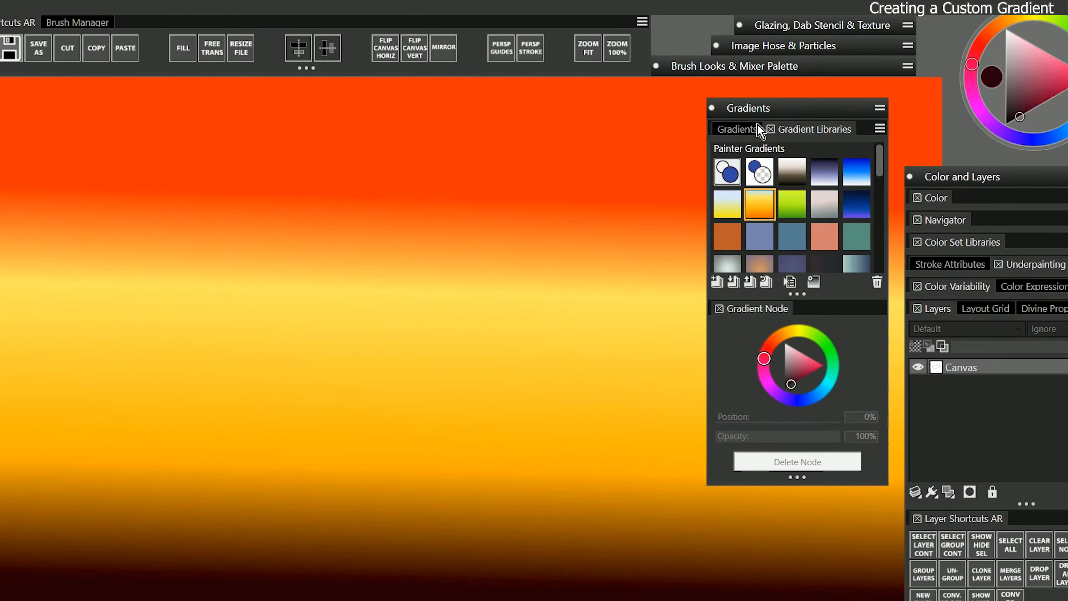
# - Save the edited gradient as Dark Sunset and show it in the gradient library
pyautogui.click(779, 148)
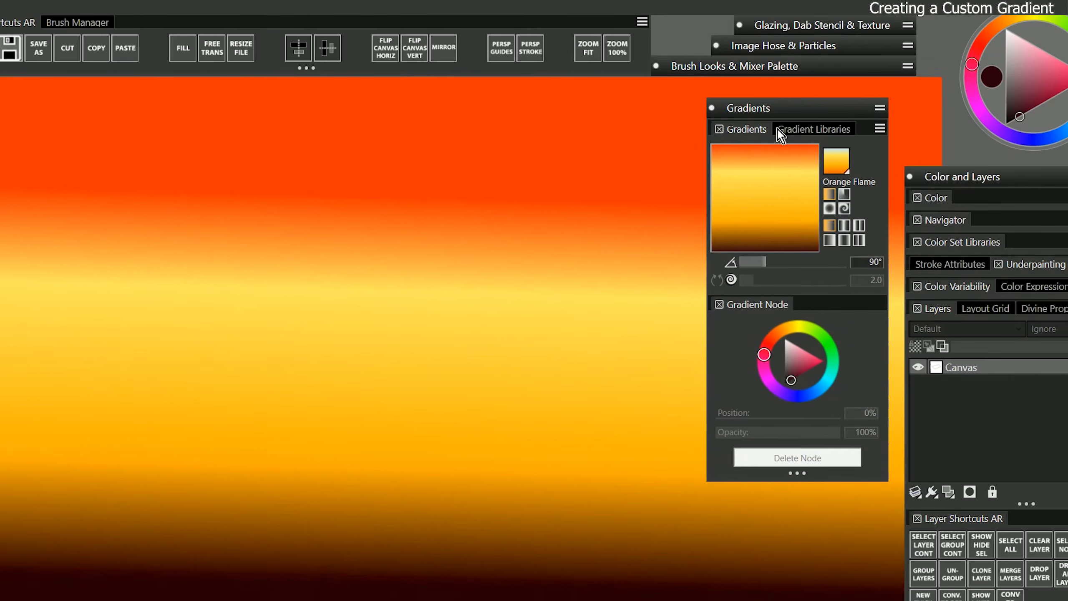
pyautogui.click(879, 128)
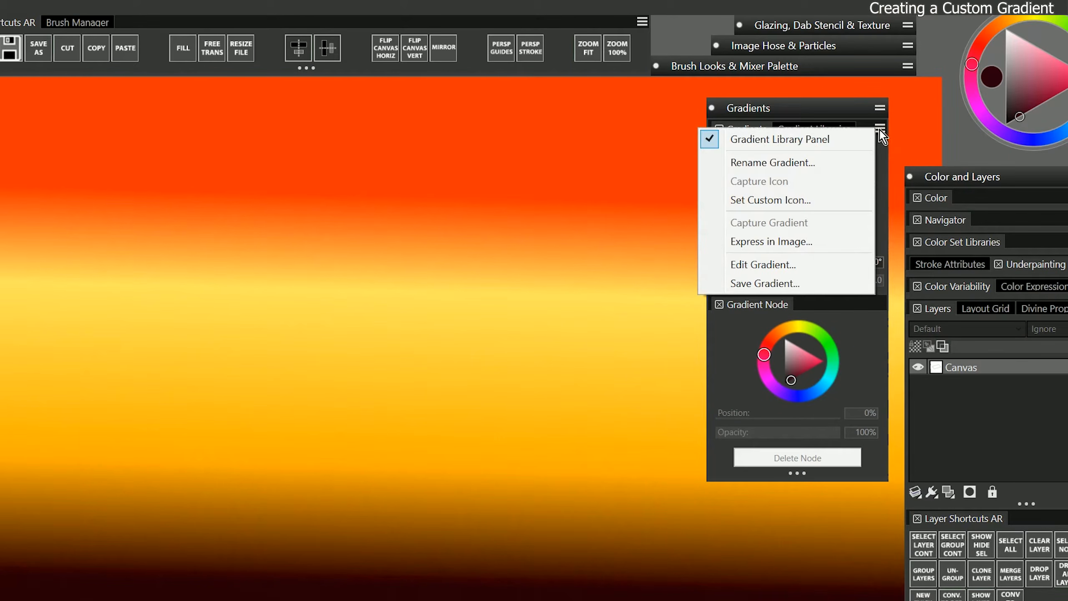
pyautogui.click(775, 284)
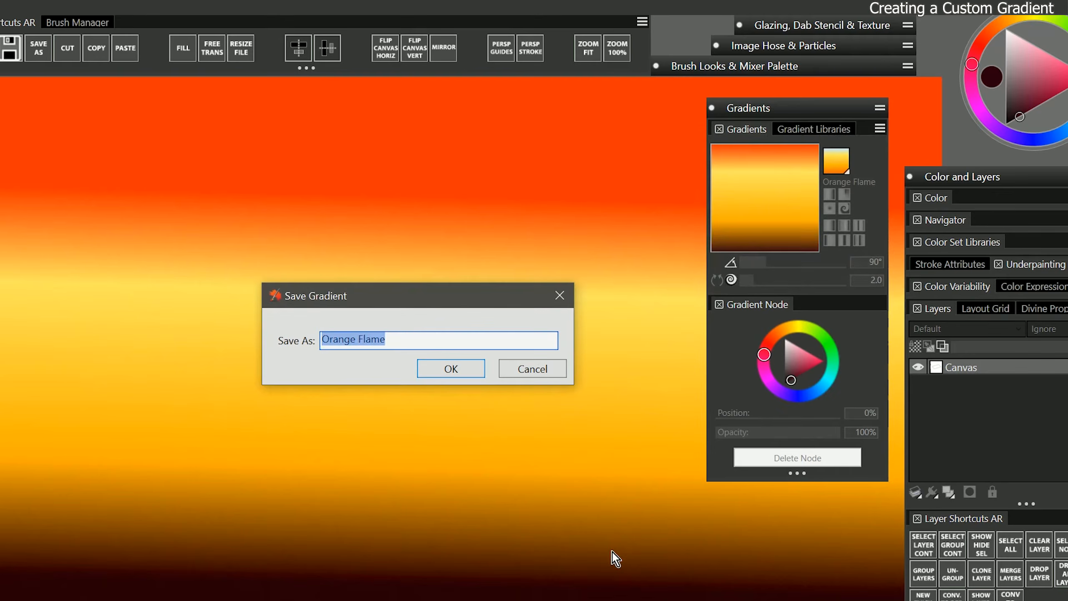
pyautogui.write('Dark Sunset')
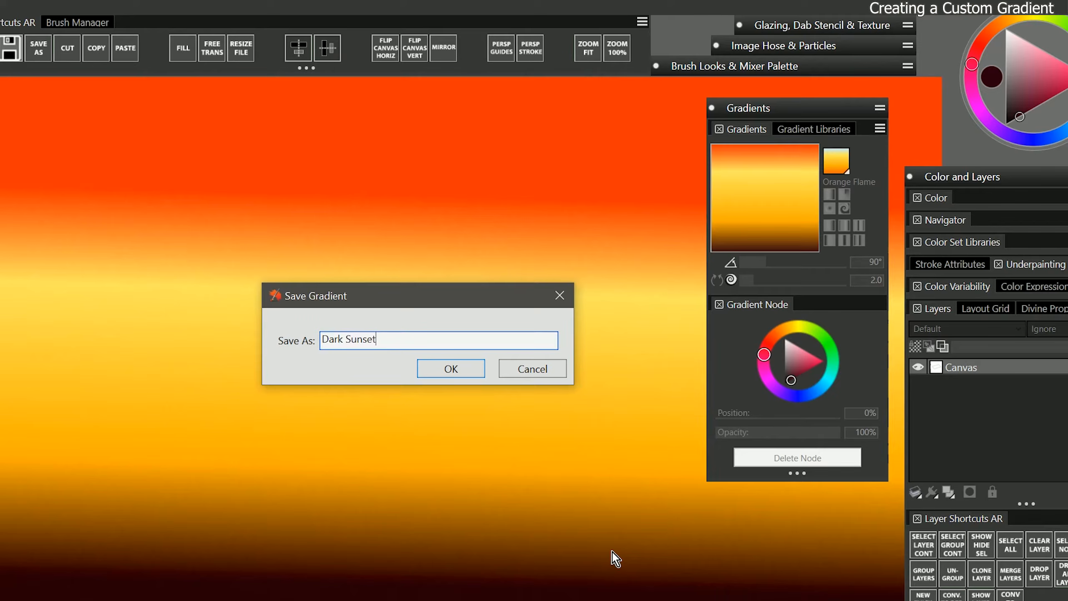
pyautogui.click(443, 365)
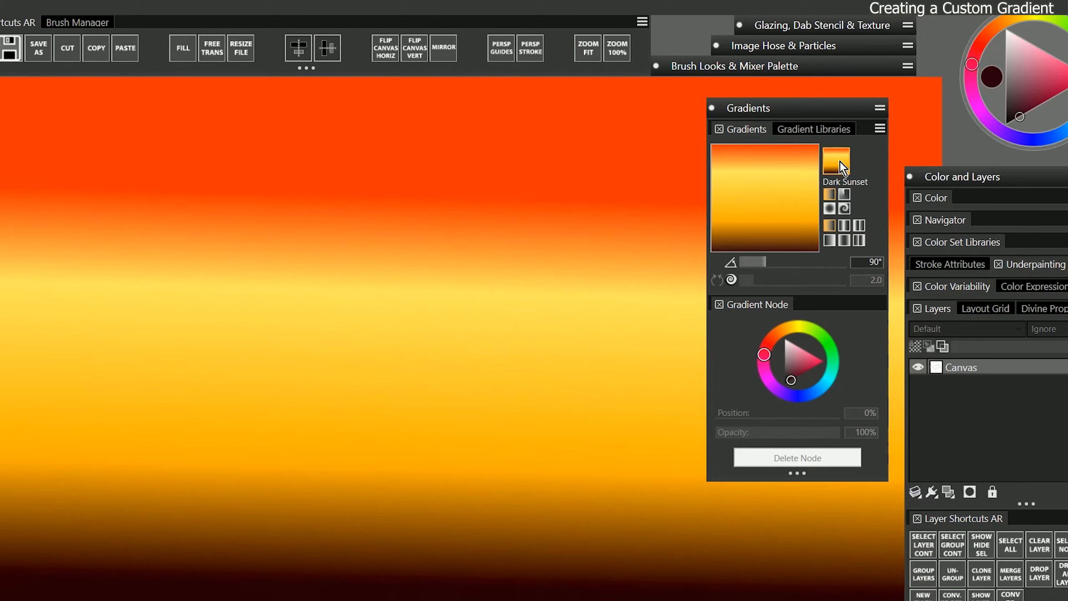
pyautogui.click(819, 128)
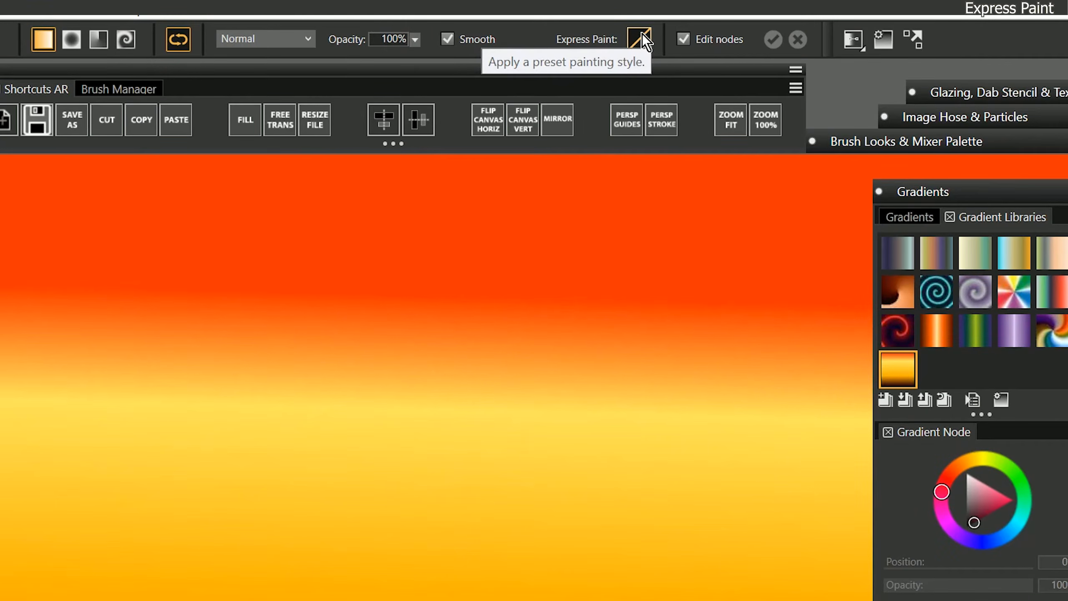
# - Enable the Express Paint effect preview, choose Jittery Strokes and draw a vertical gradient from the canvas bottom to near its top
pyautogui.click(645, 43)
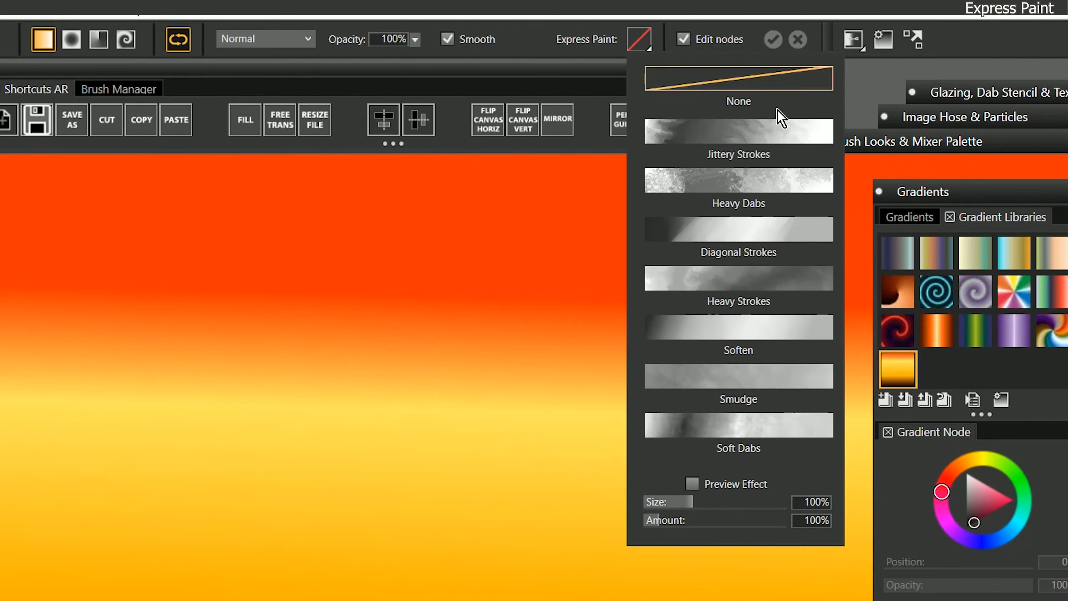
pyautogui.click(692, 485)
pyautogui.click(793, 136)
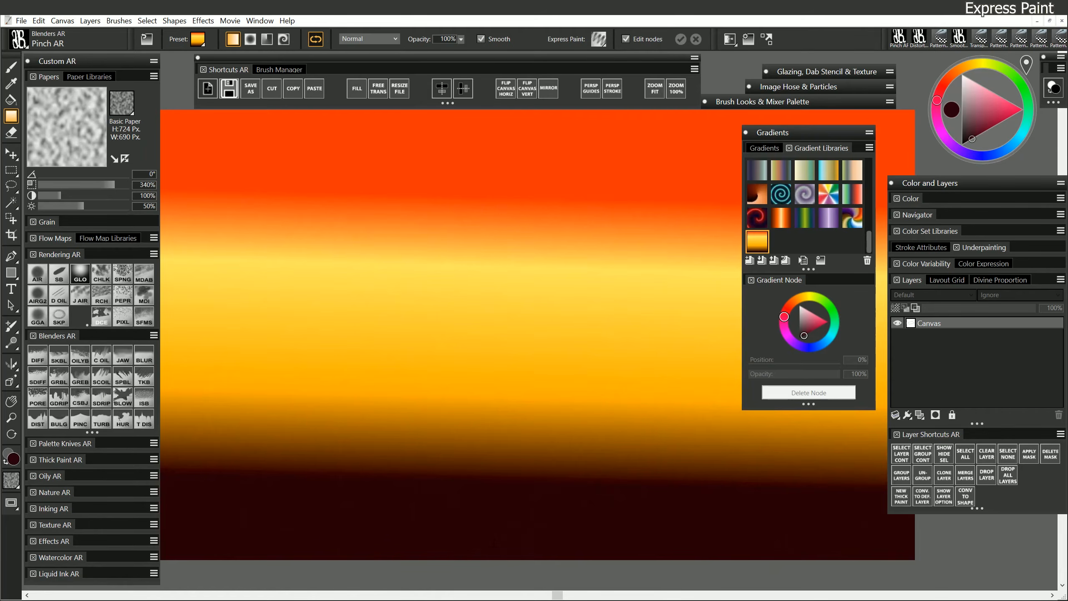
pyautogui.moveTo(494, 549)
pyautogui.mouseDown()
pyautogui.moveTo(489, 336)
pyautogui.moveTo(505, 123)
pyautogui.mouseUp()
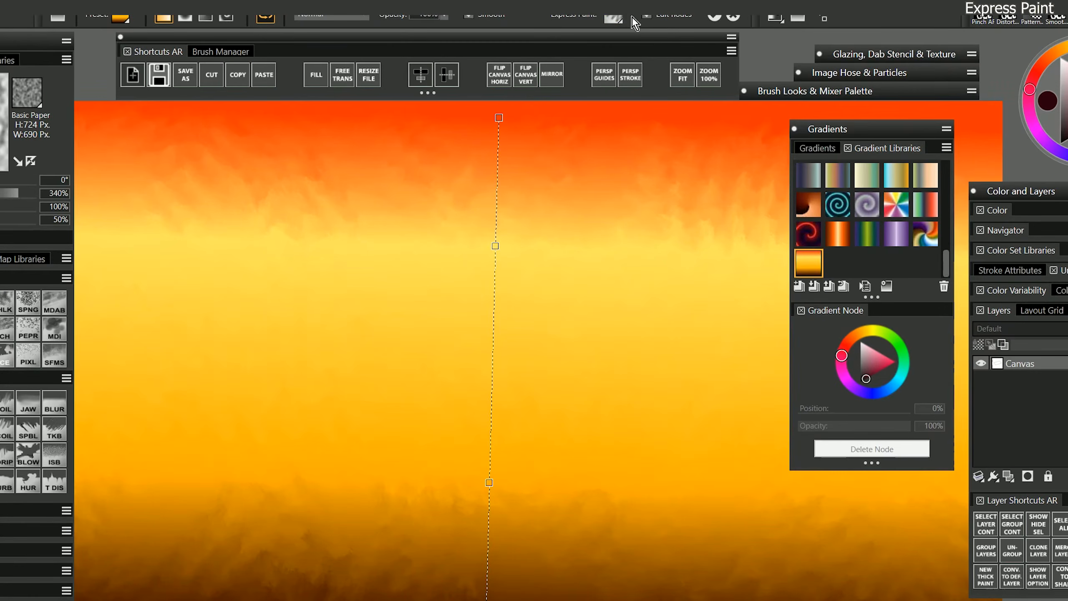
# - Change the Express Paint style to Heavy Dabs and move the gradient's upper end node farther down the canvas
pyautogui.click(598, 39)
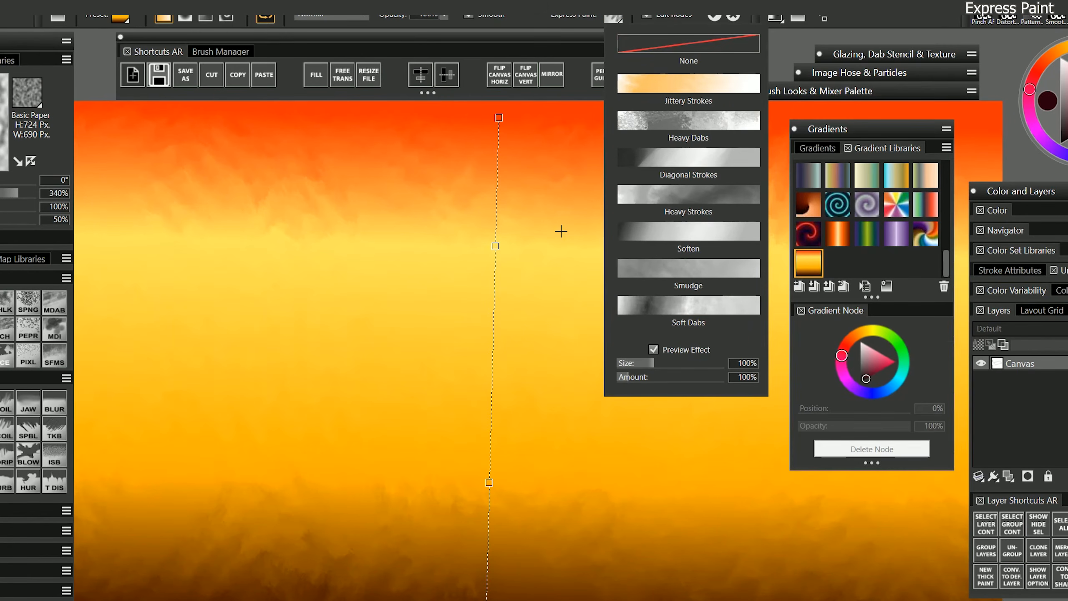
pyautogui.click(716, 125)
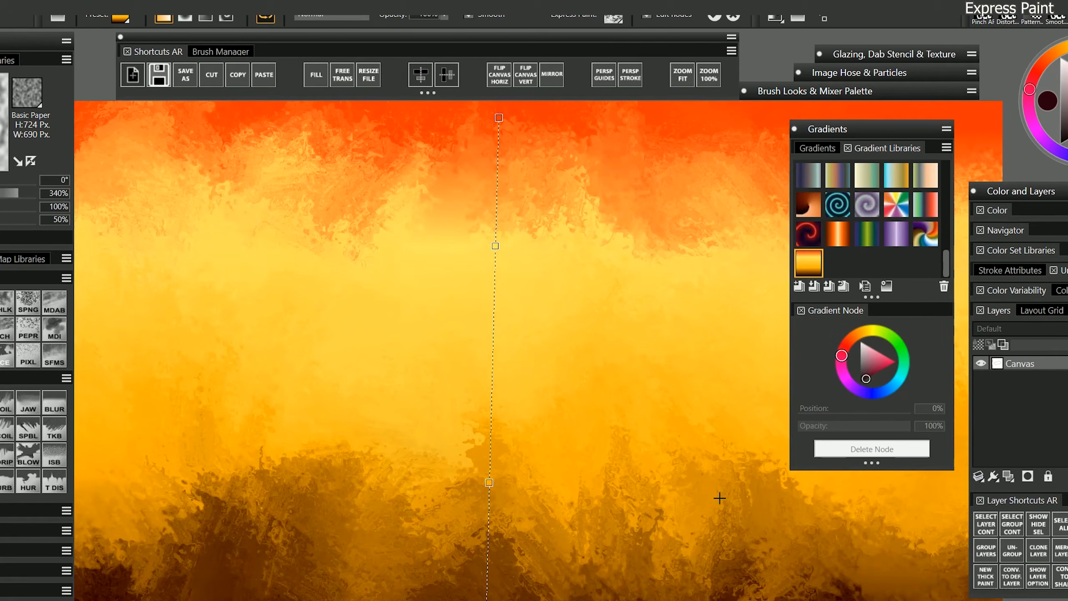
pyautogui.moveTo(499, 117); pyautogui.dragTo(494, 180)
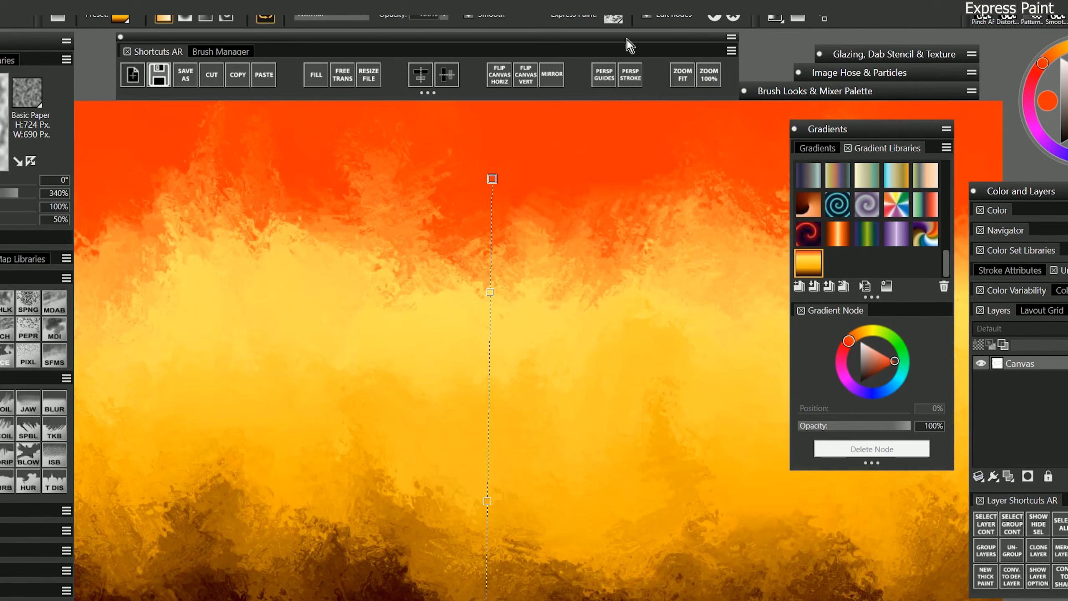
# - Change the Express Paint style to Diagonal Strokes with a size of 195% and an amount of 674%
pyautogui.click(613, 18)
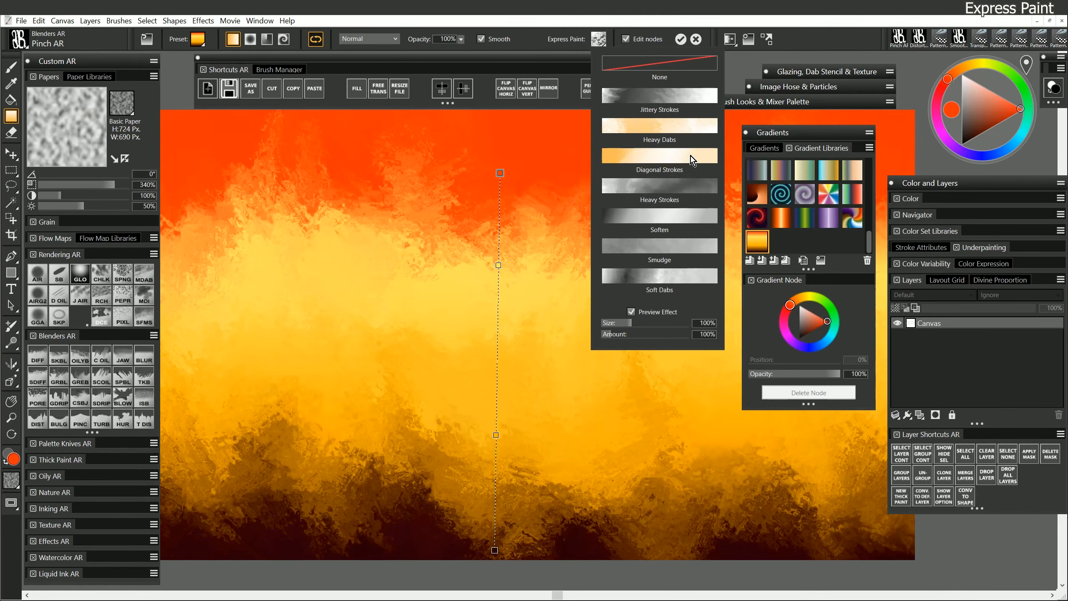
pyautogui.click(692, 160)
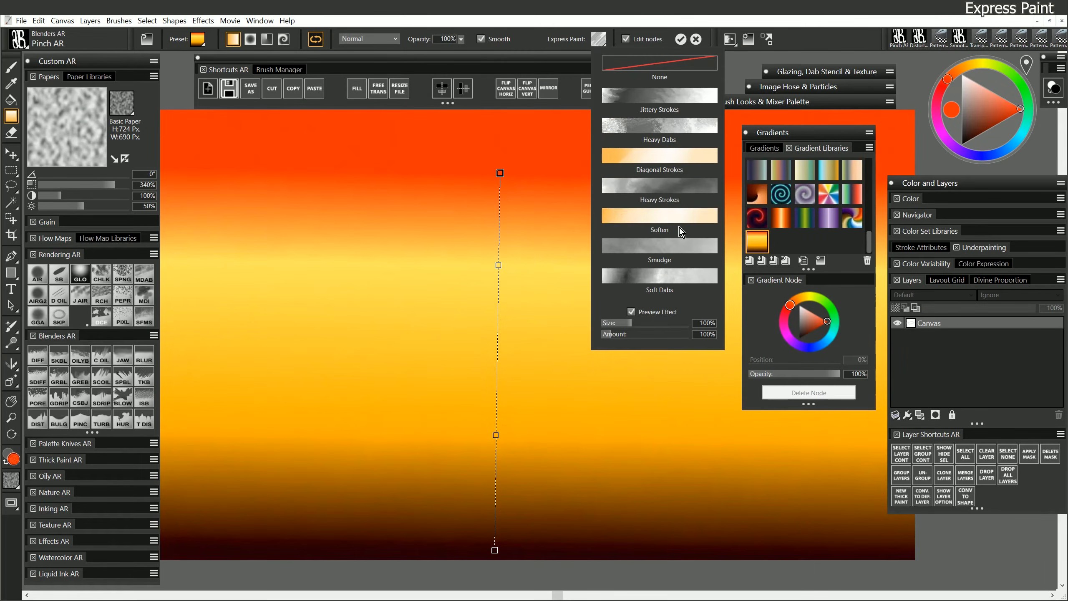
pyautogui.moveTo(641, 325); pyautogui.dragTo(649, 324)
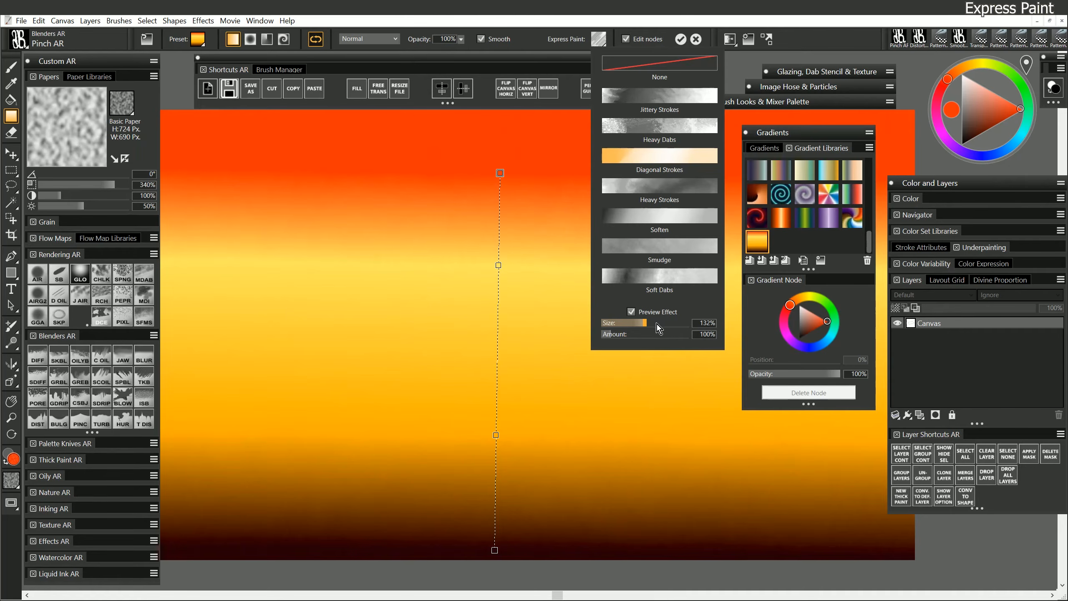
pyautogui.moveTo(661, 325); pyautogui.dragTo(670, 323)
pyautogui.click(625, 335)
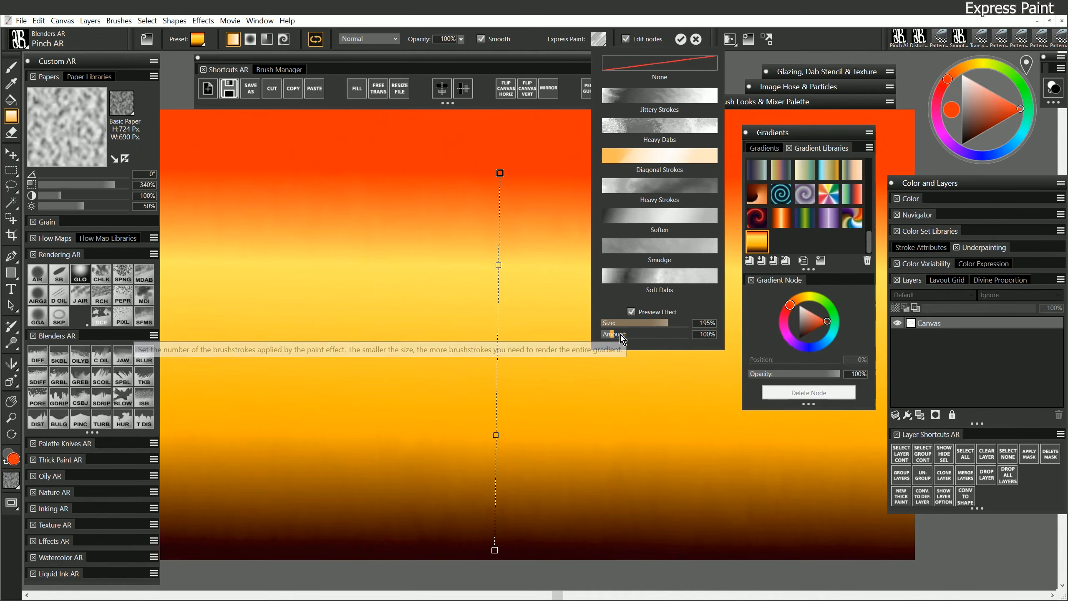
pyautogui.click(626, 335)
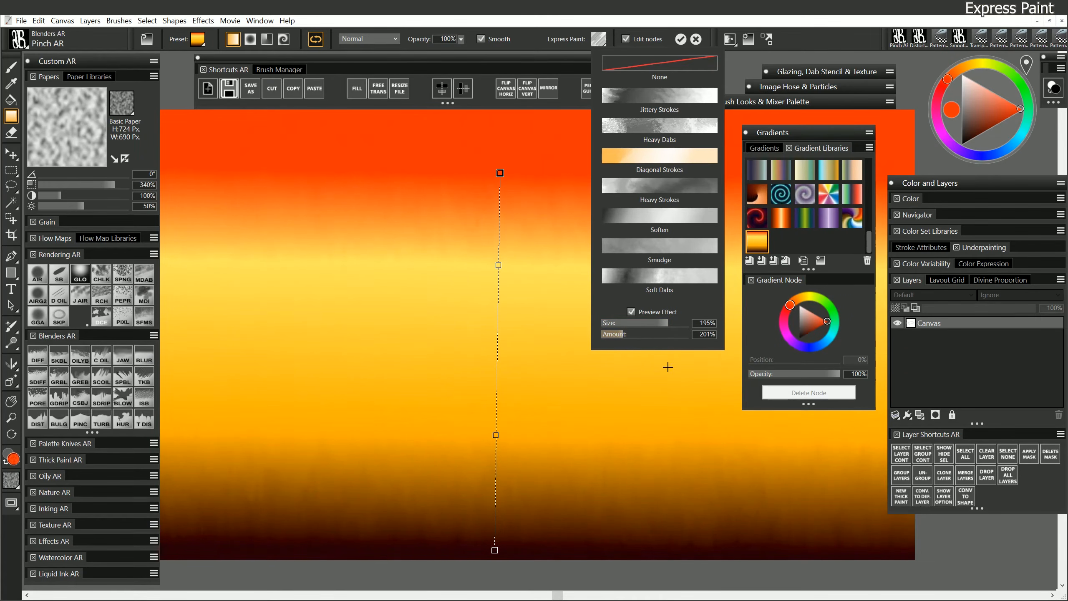
pyautogui.click(645, 335)
pyautogui.click(679, 334)
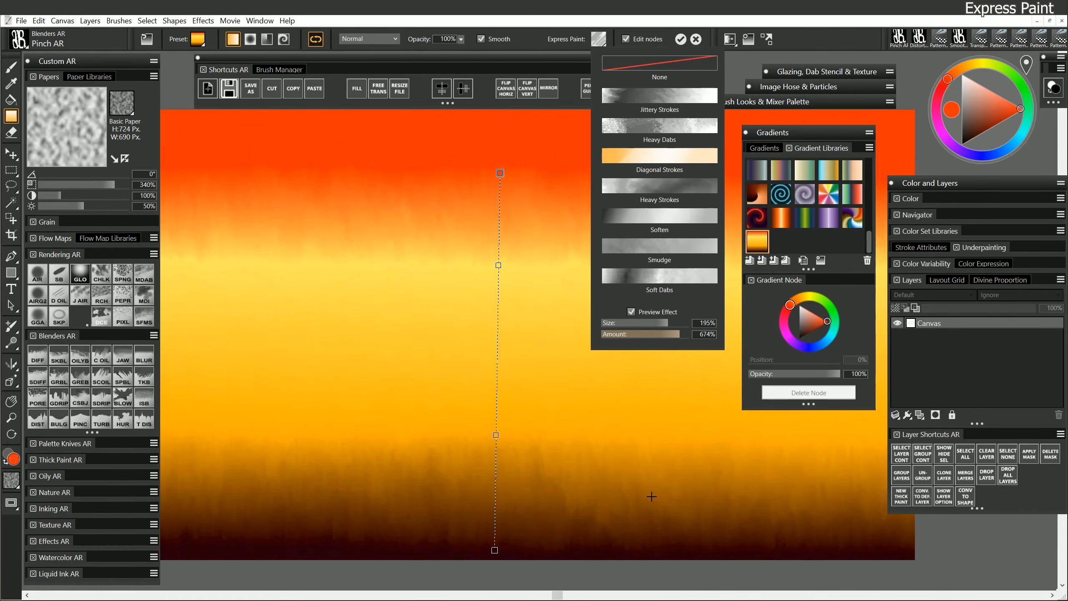
# - Move the gradient's lower intermediate node up to the 43% position, then discard the uncommitted gradient
pyautogui.moveTo(498, 433); pyautogui.dragTo(497, 334)
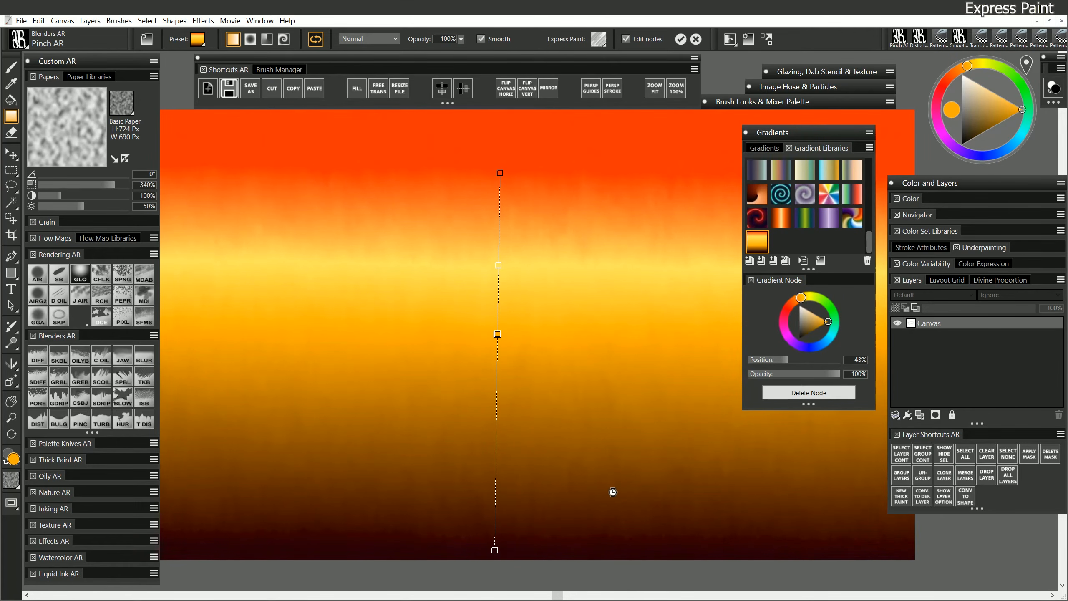
pyautogui.hotkey('ctrl', 'z')
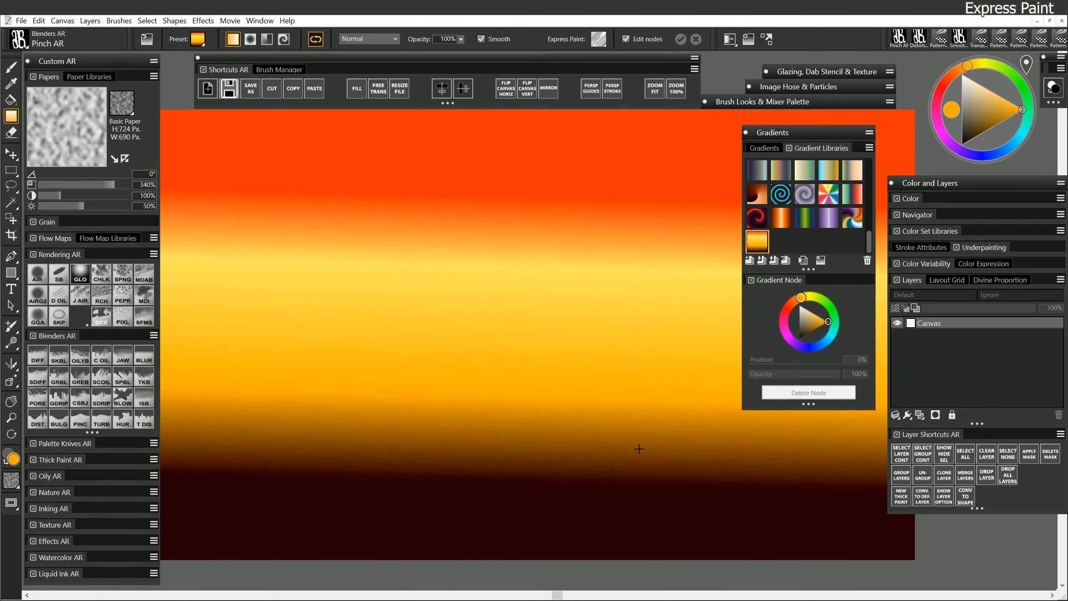
# - Try the Heavy Dabs Express Paint style on a new vertical gradient, then discard the gradient uncommitted
pyautogui.moveTo(528, 476); pyautogui.dragTo(523, 161)
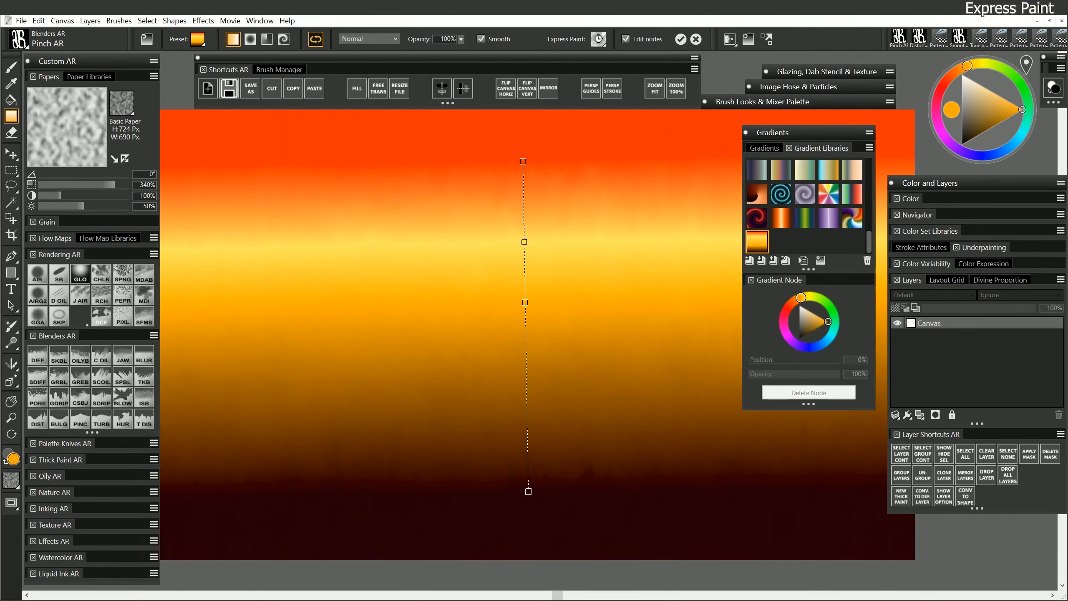
pyautogui.click(598, 38)
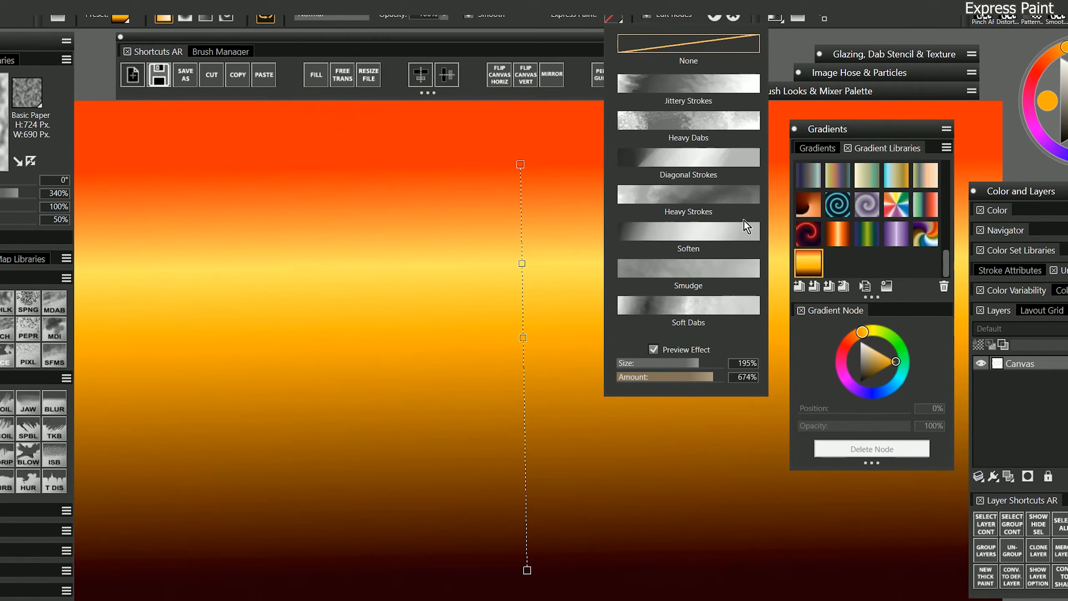
pyautogui.click(715, 118)
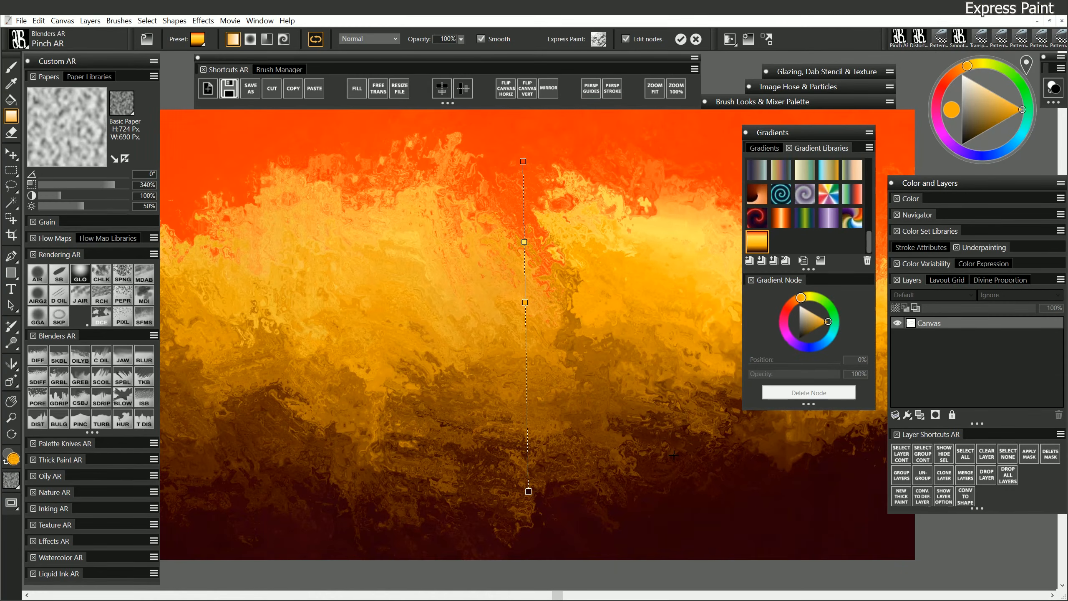
pyautogui.press('Escape')
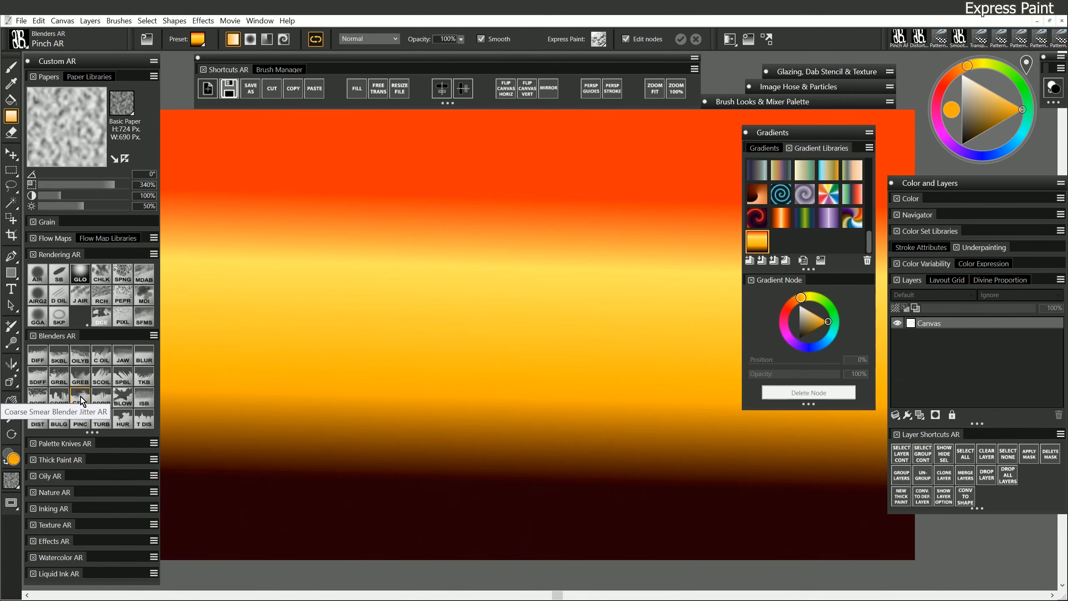
# - Try smearing the canvas gradient with the Coarse Smear Blender Jitter AR brush twice, undoing each attempt
pyautogui.moveTo(389, 224)
pyautogui.mouseDown()
pyautogui.moveTo(446, 283)
pyautogui.moveTo(492, 244)
pyautogui.moveTo(439, 284)
pyautogui.moveTo(384, 263)
pyautogui.moveTo(255, 247)
pyautogui.moveTo(265, 342)
pyautogui.moveTo(322, 404)
pyautogui.moveTo(388, 442)
pyautogui.moveTo(532, 453)
pyautogui.moveTo(756, 444)
pyautogui.moveTo(722, 352)
pyautogui.moveTo(555, 241)
pyautogui.moveTo(664, 220)
pyautogui.moveTo(619, 249)
pyautogui.moveTo(399, 226)
pyautogui.moveTo(398, 307)
pyautogui.moveTo(550, 326)
pyautogui.moveTo(535, 461)
pyautogui.moveTo(696, 435)
pyautogui.moveTo(822, 483)
pyautogui.mouseUp()
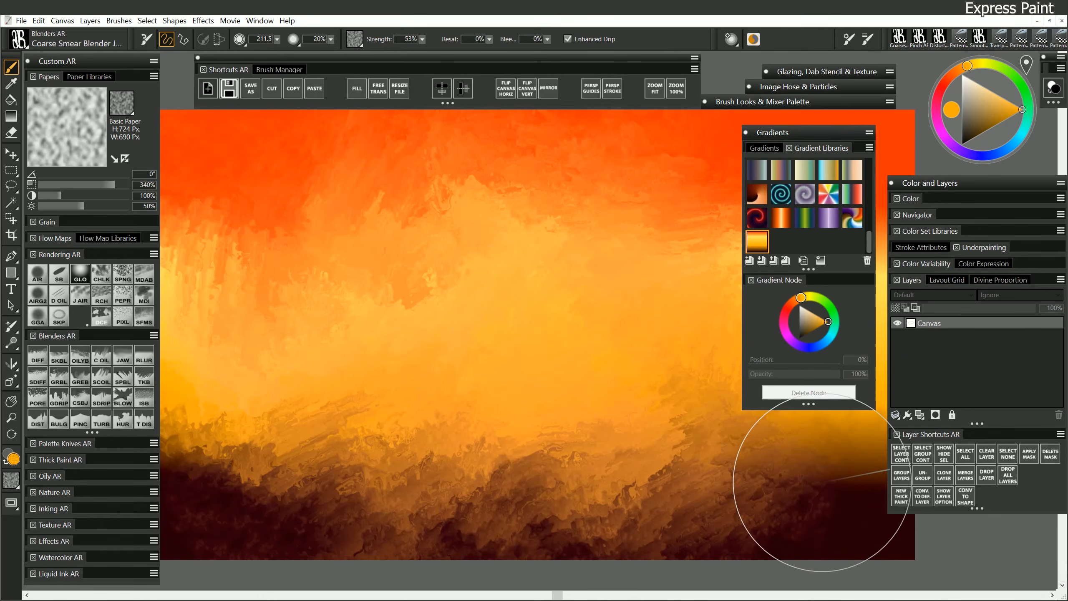
pyautogui.hotkey('ctrl', 'z')
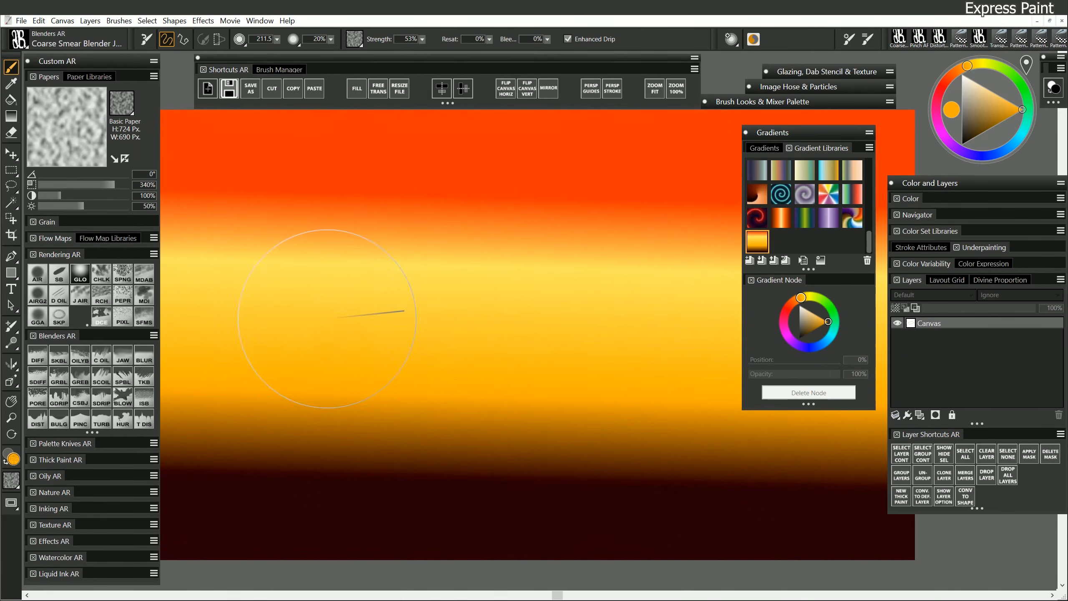
pyautogui.moveTo(327, 318)
pyautogui.mouseDown()
pyautogui.moveTo(387, 247)
pyautogui.moveTo(460, 344)
pyautogui.moveTo(281, 456)
pyautogui.moveTo(562, 456)
pyautogui.moveTo(653, 380)
pyautogui.moveTo(654, 225)
pyautogui.moveTo(768, 481)
pyautogui.mouseUp()
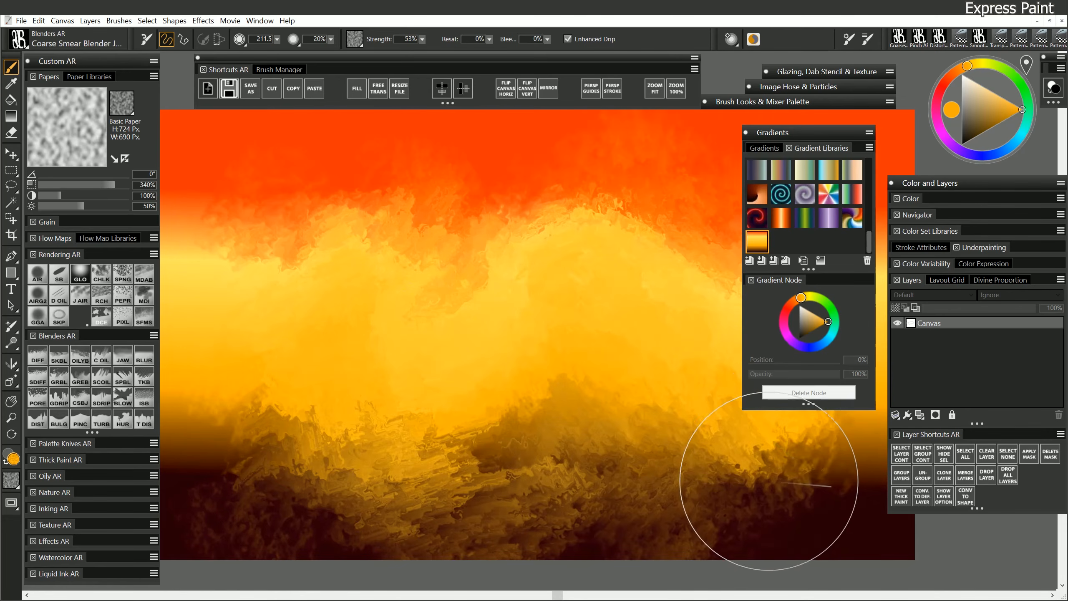
pyautogui.hotkey('ctrl', 'z')
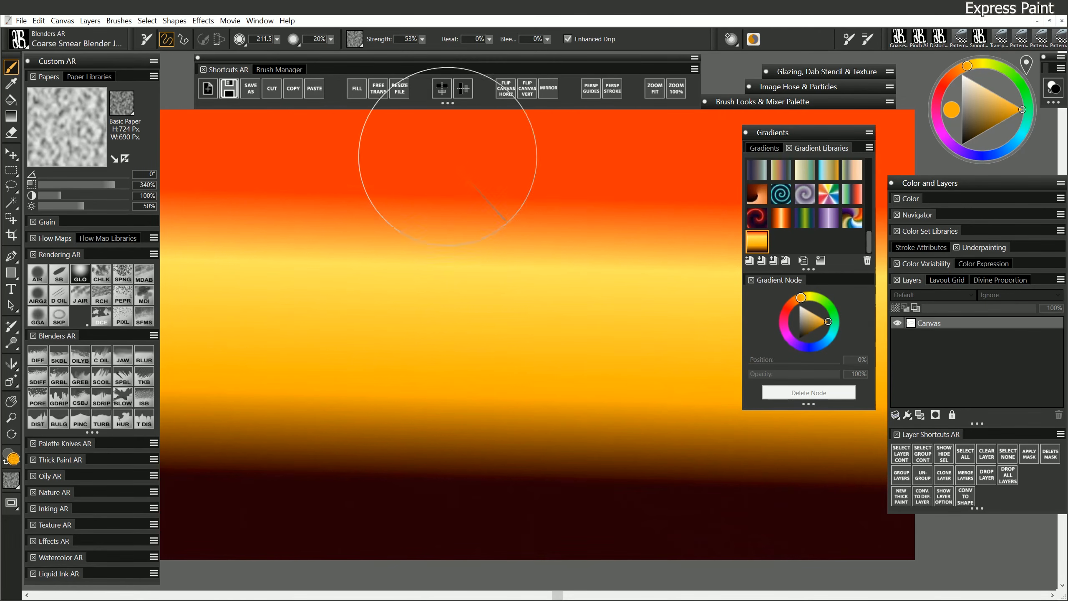
# - Draw a vertical gradient from the dark lower area to near the canvas top and enable its Express Paint effect preview
pyautogui.press('g')
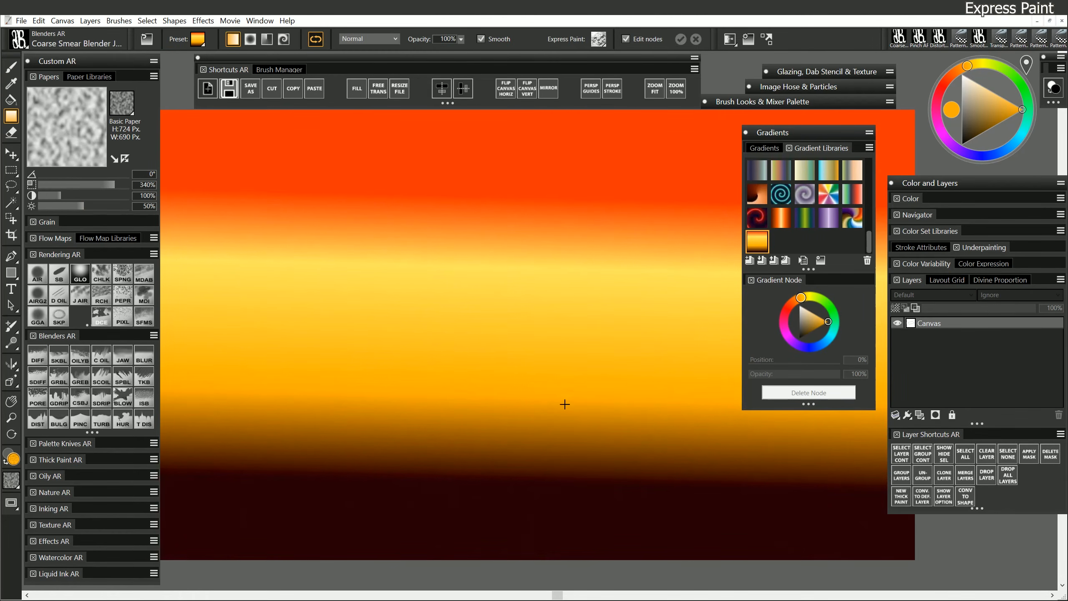
pyautogui.moveTo(531, 493); pyautogui.dragTo(527, 142)
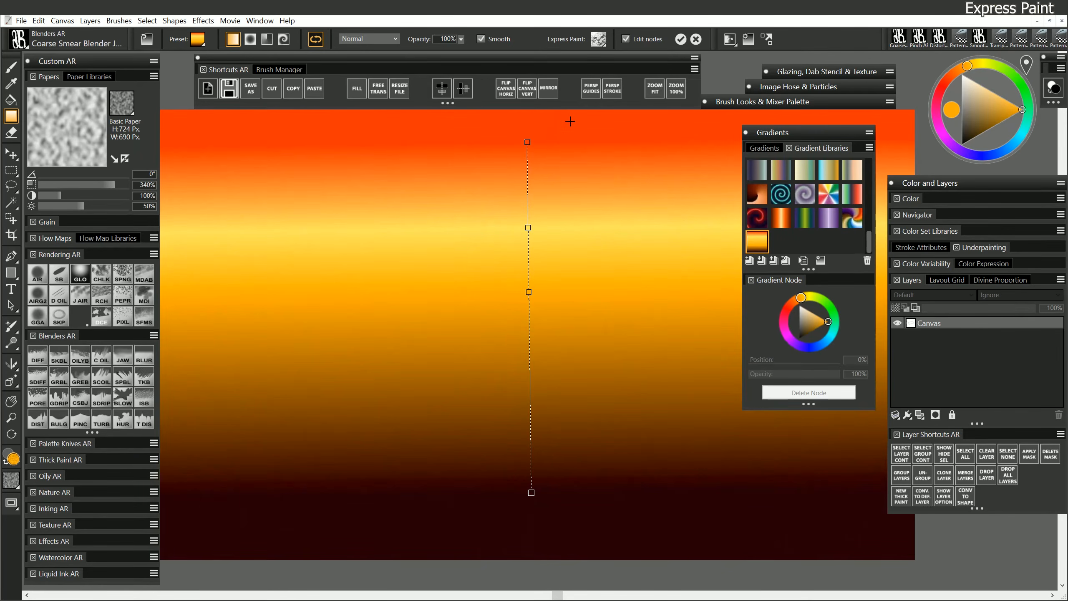
pyautogui.click(598, 39)
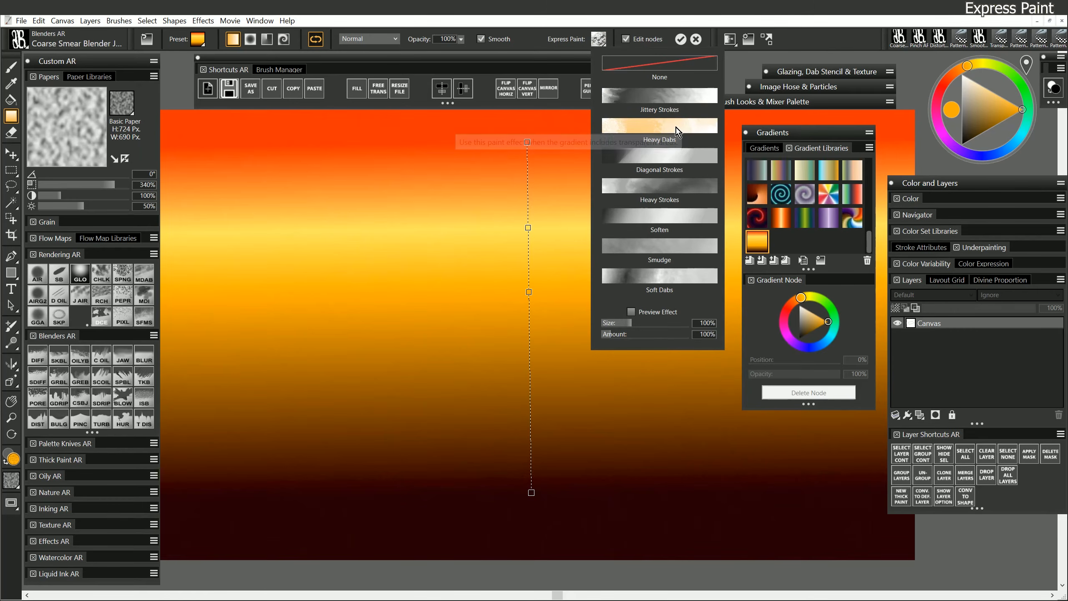
pyautogui.click(661, 202)
pyautogui.click(631, 311)
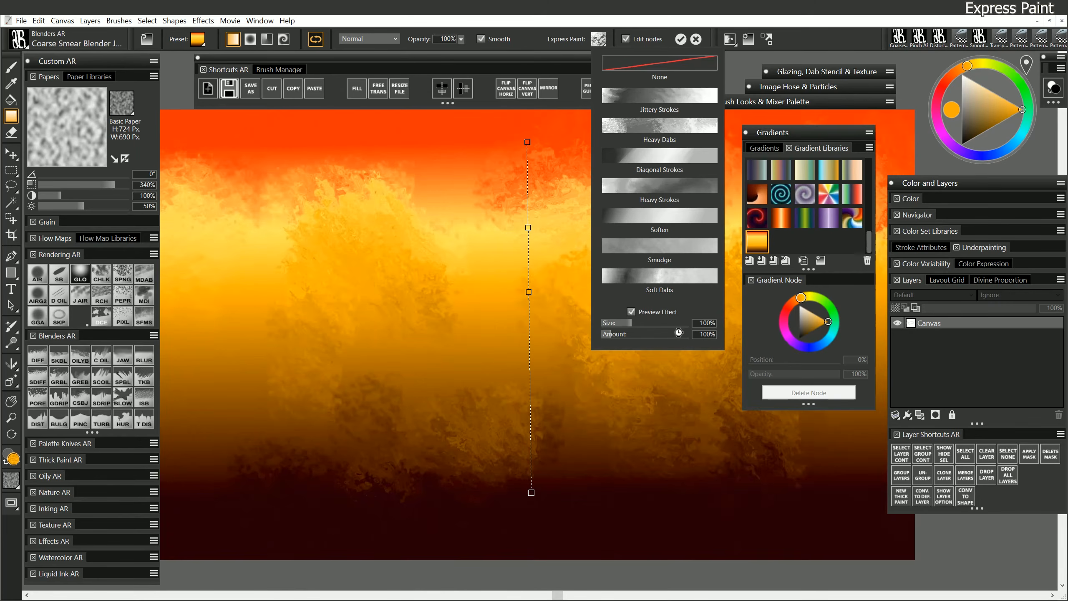
pyautogui.click(568, 327)
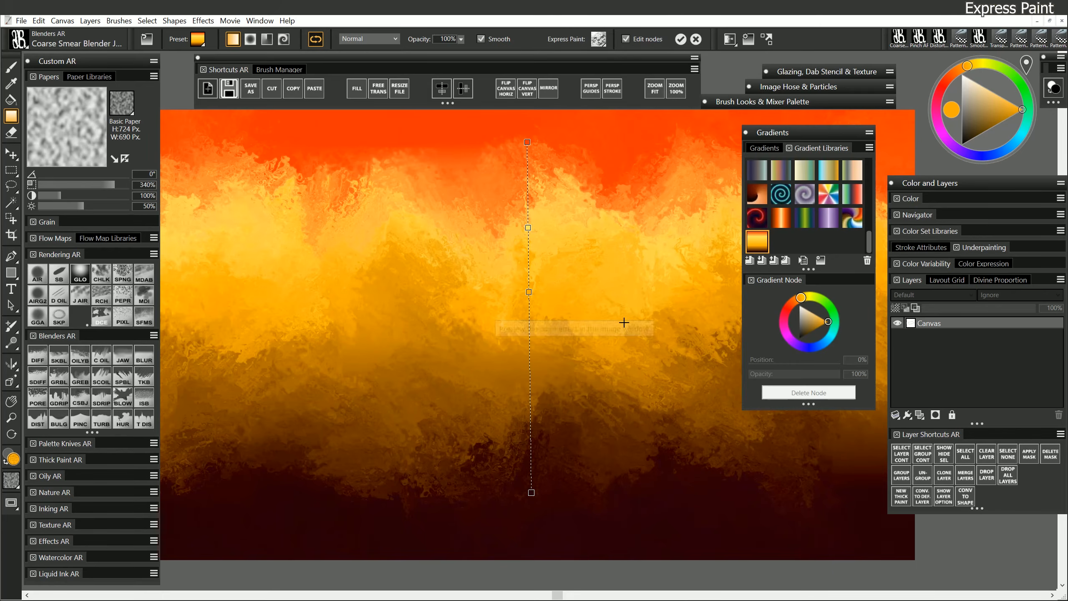
# - Move the gradient's upper intermediate node to the 52% position and the lower one to 87%, then commit the gradient
pyautogui.moveTo(528, 229); pyautogui.dragTo(530, 285)
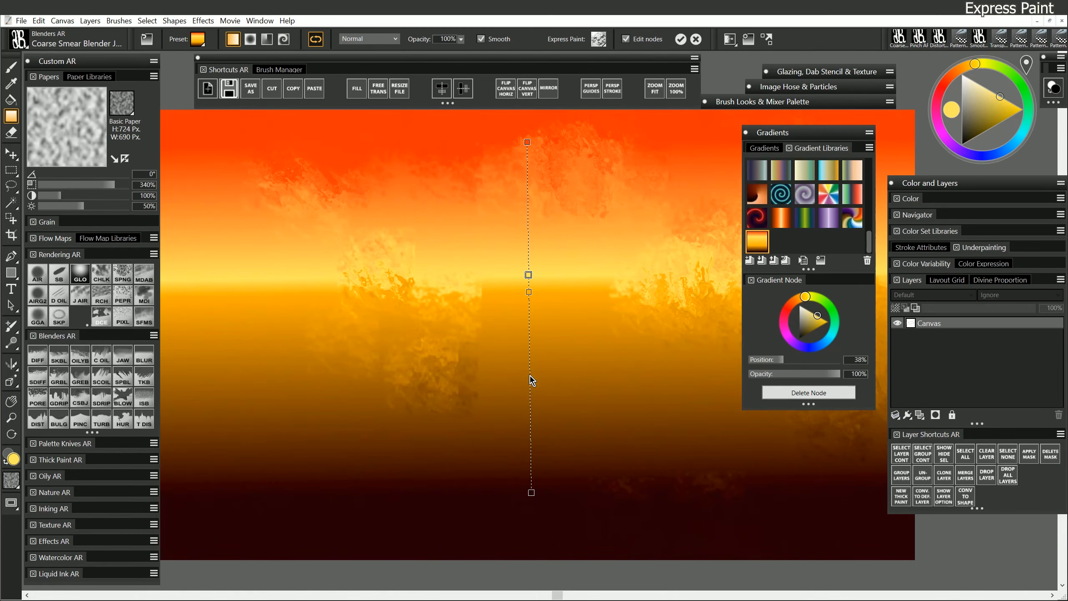
pyautogui.click(530, 375)
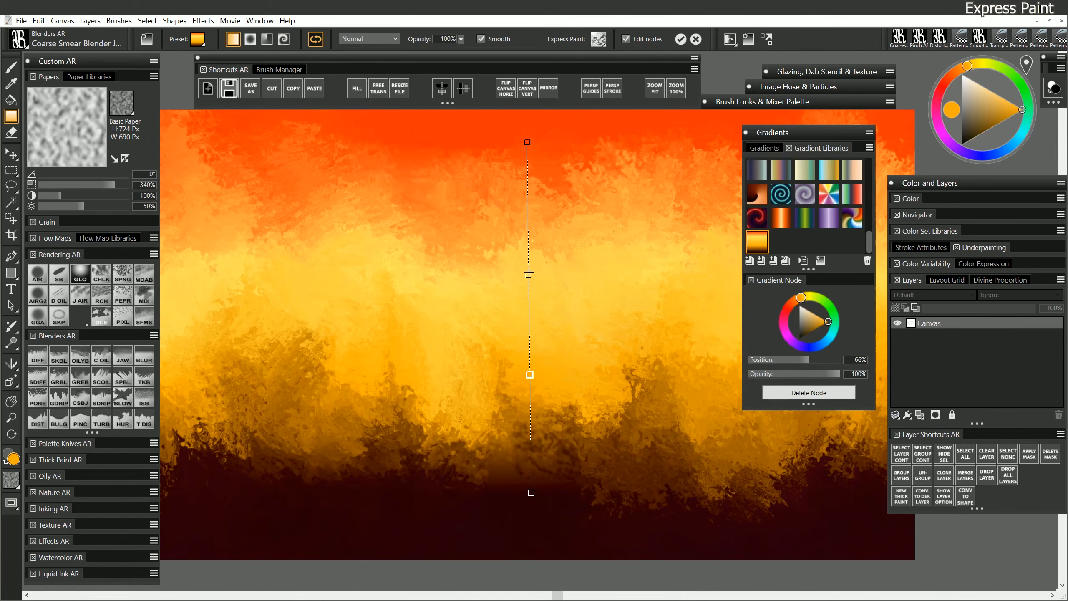
pyautogui.click(529, 324)
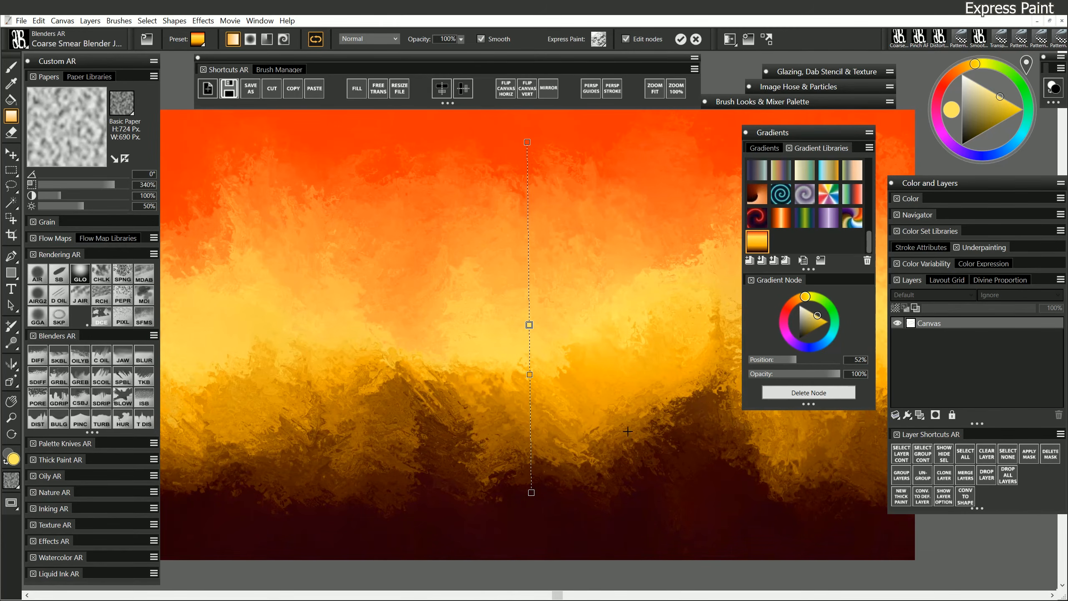
pyautogui.click(530, 447)
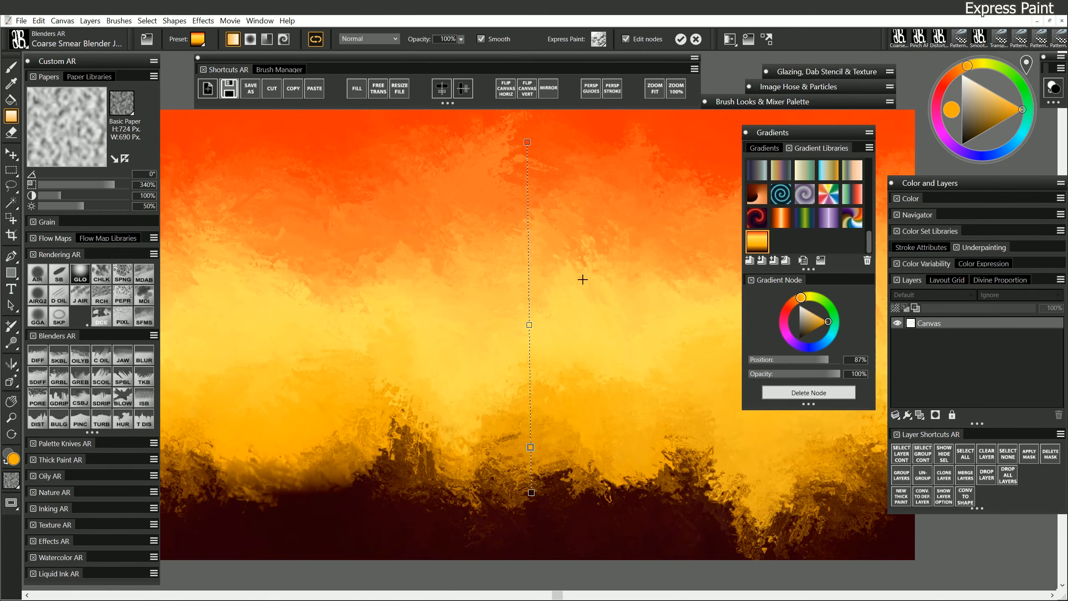
pyautogui.click(680, 40)
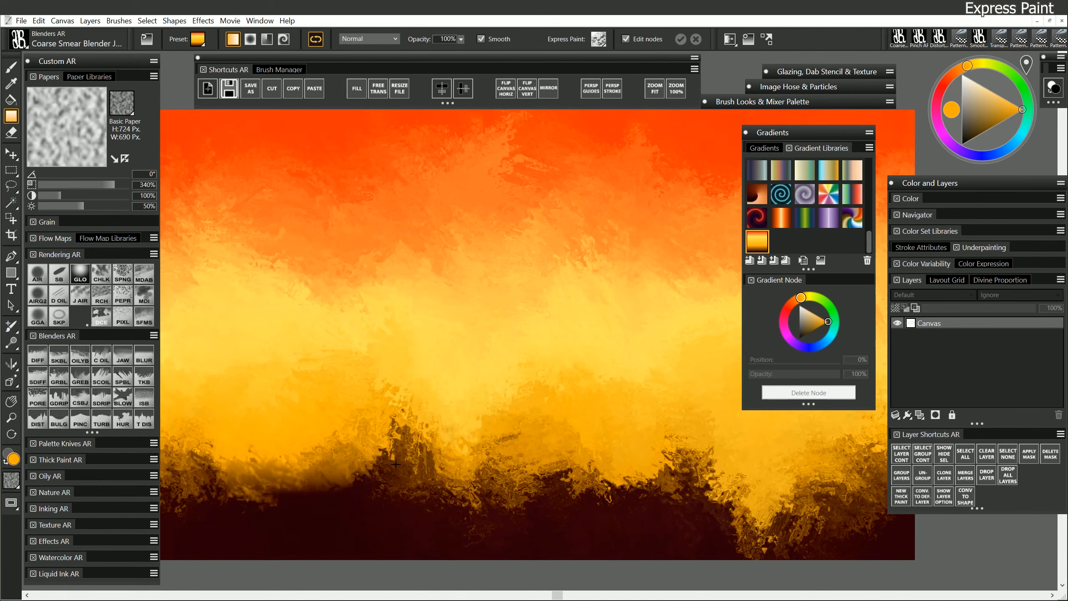
# - Paint a dark brown upright shape near the lower left treeline with Oily Bristles, adding yellow highlights sampled from the canvas
pyautogui.click(53, 477)
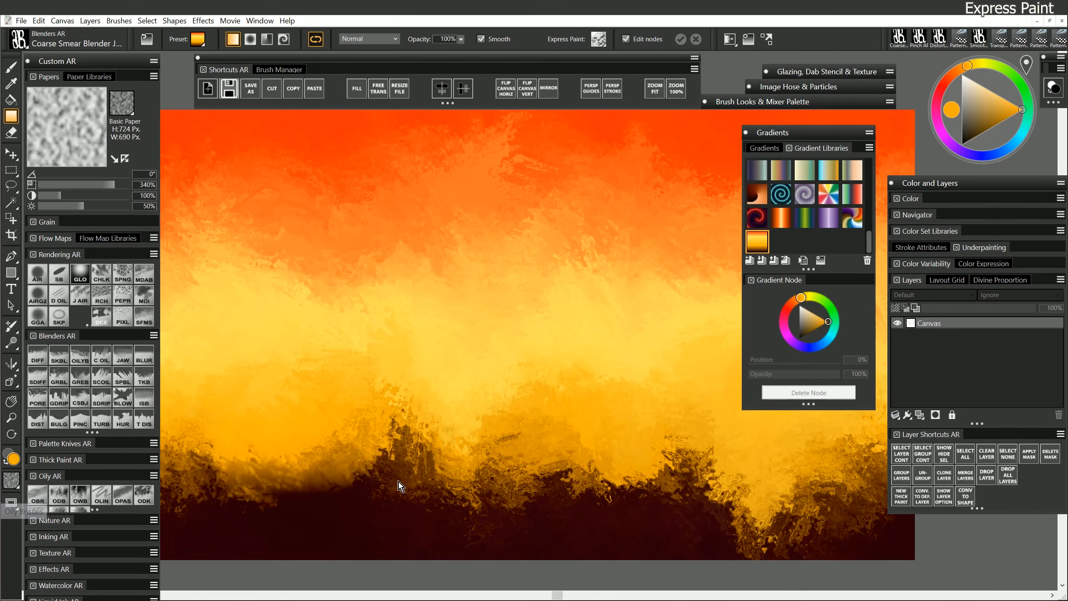
pyautogui.click(37, 497)
pyautogui.moveTo(335, 435)
pyautogui.mouseDown()
pyautogui.moveTo(317, 418)
pyautogui.moveTo(335, 411)
pyautogui.moveTo(320, 453)
pyautogui.moveTo(343, 452)
pyautogui.moveTo(303, 487)
pyautogui.moveTo(341, 479)
pyautogui.moveTo(331, 482)
pyautogui.moveTo(332, 434)
pyautogui.mouseUp()
pyautogui.keyDown('alt'); pyautogui.click(409, 523); pyautogui.keyUp('alt')
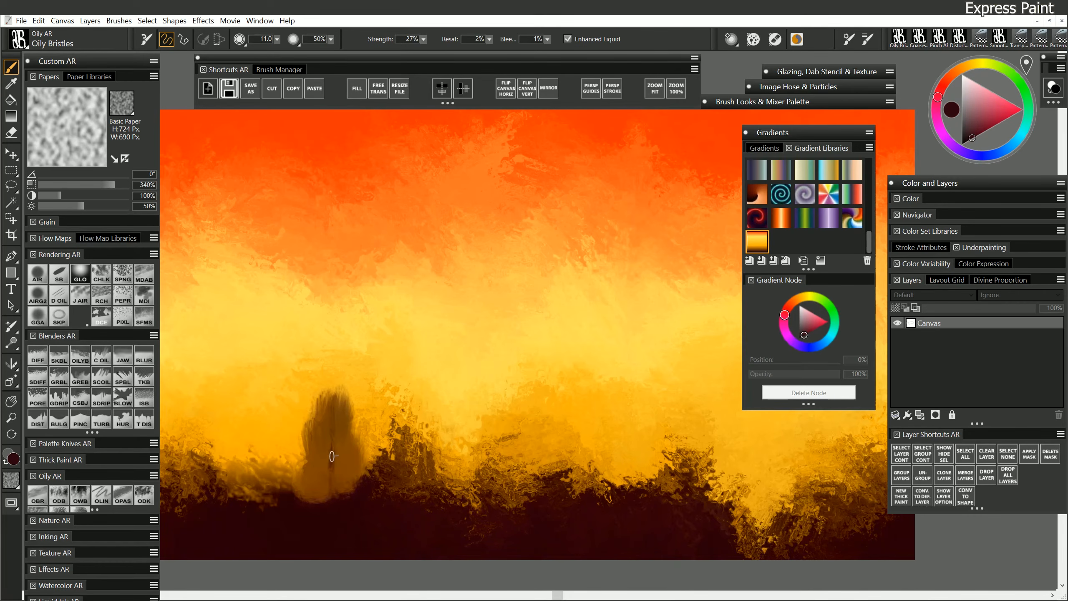
pyautogui.keyDown('alt'); pyautogui.click(354, 413); pyautogui.keyUp('alt')
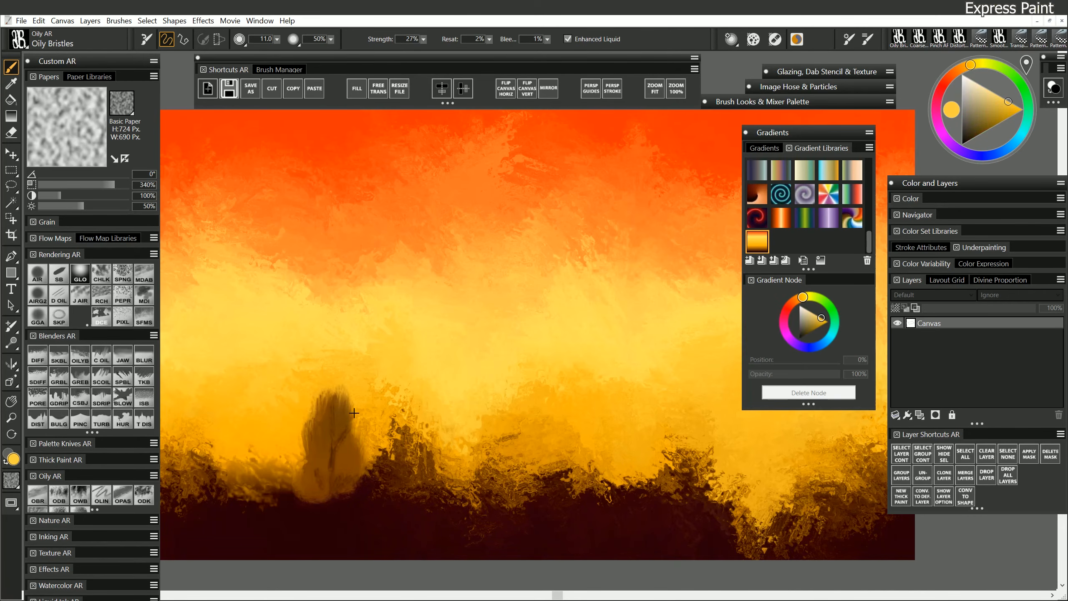
pyautogui.moveTo(354, 413); pyautogui.dragTo(332, 413)
pyautogui.moveTo(349, 448); pyautogui.dragTo(343, 471)
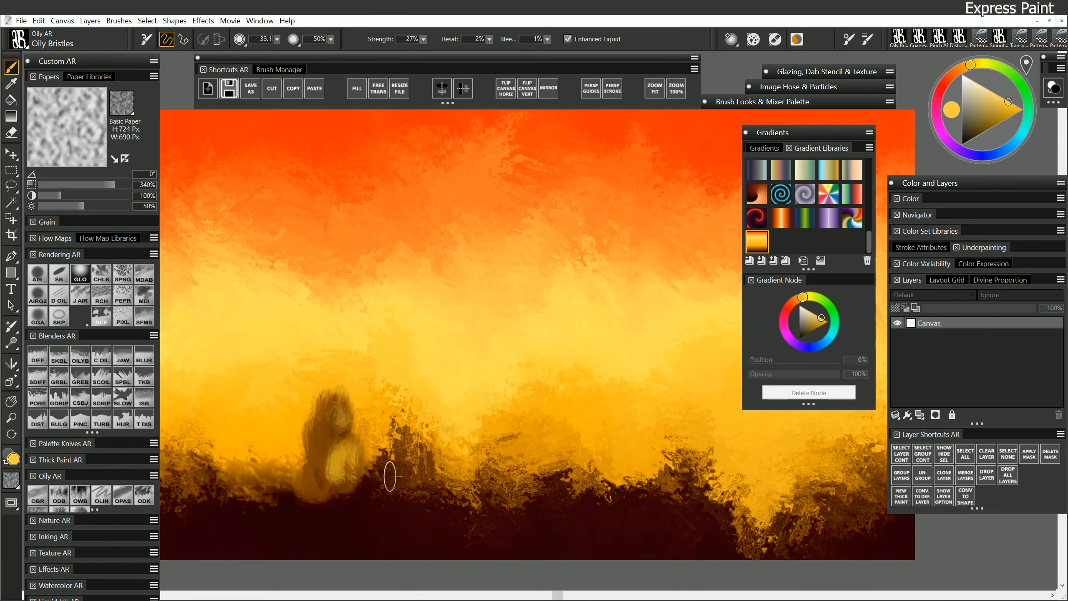
# - Paint a dark brown ground strip along the canvas bottom with Oily Bristles and darken the upright shape's base using a sampled color
pyautogui.moveTo(391, 517)
pyautogui.mouseDown()
pyautogui.moveTo(239, 524)
pyautogui.moveTo(594, 520)
pyautogui.moveTo(739, 538)
pyautogui.moveTo(410, 528)
pyautogui.moveTo(749, 547)
pyautogui.mouseUp()
pyautogui.keyDown('alt'); pyautogui.click(555, 501); pyautogui.keyUp('alt')
pyautogui.moveTo(315, 484)
pyautogui.mouseDown()
pyautogui.moveTo(328, 417)
pyautogui.moveTo(524, 522)
pyautogui.moveTo(799, 534)
pyautogui.mouseUp()
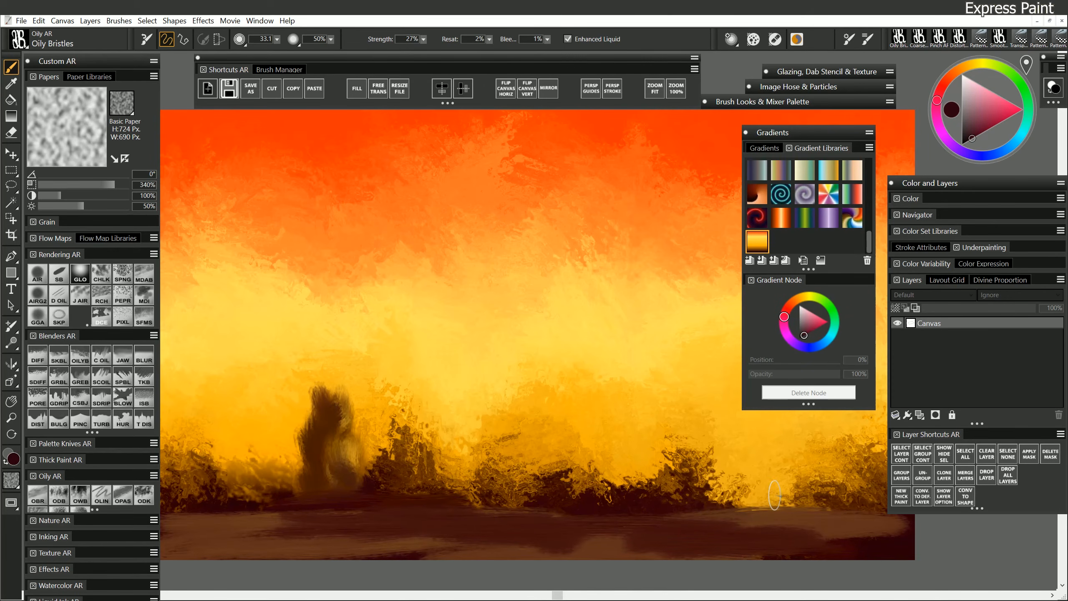
# - Make a wide rectangular selection across the sky and draw the purple, blue and green gradient vertically inside it
pyautogui.click(12, 170)
pyautogui.moveTo(320, 202); pyautogui.dragTo(670, 341)
pyautogui.click(10, 115)
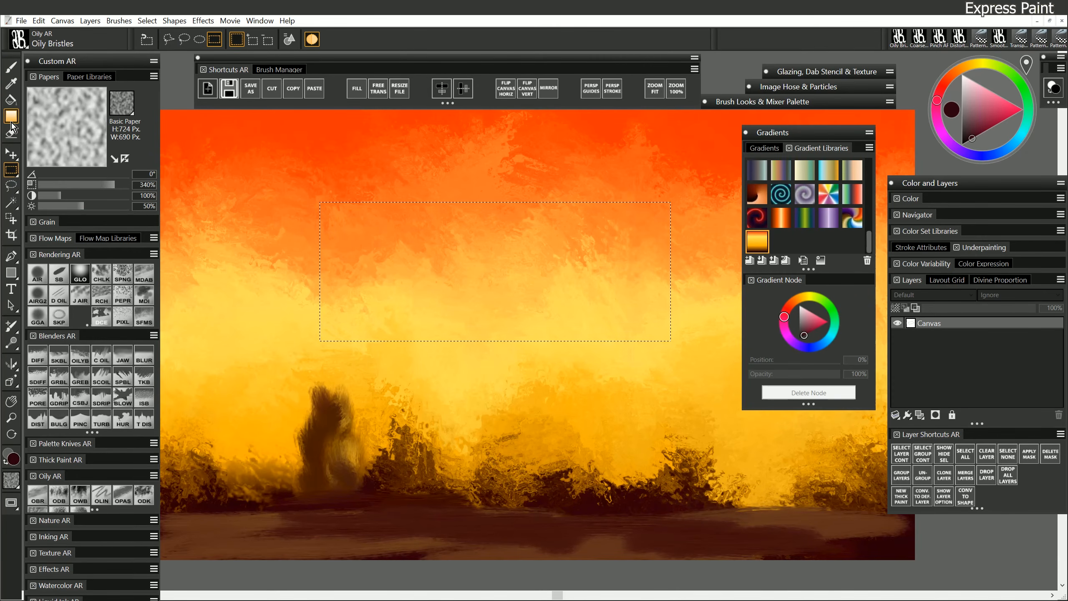
pyautogui.moveTo(512, 341); pyautogui.dragTo(512, 205)
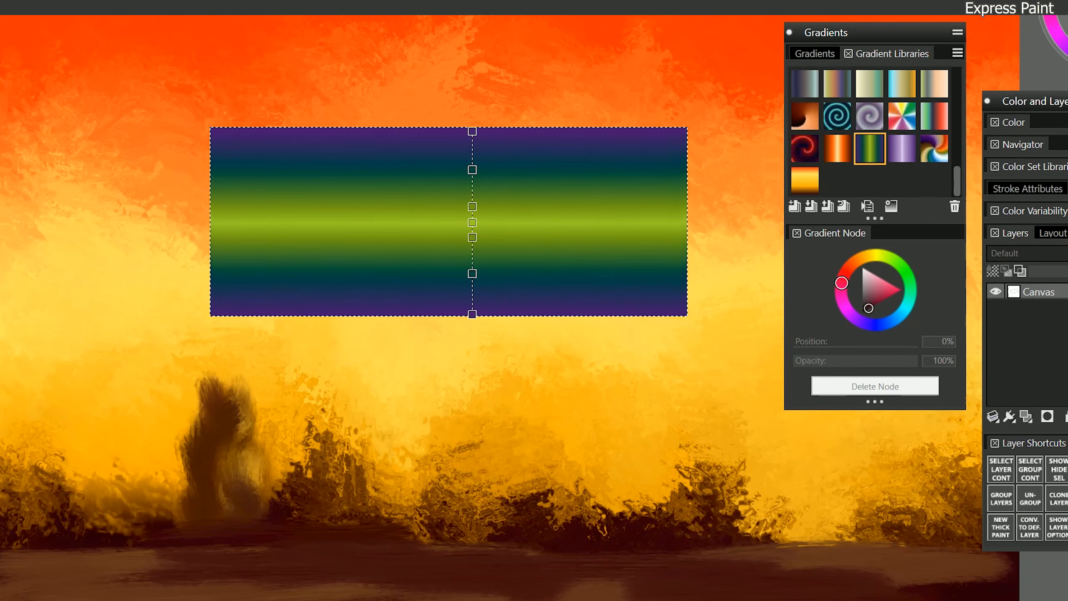
# - Enable the Express Paint effect preview for the gradient in the selection, then deselect and commit the gradient
pyautogui.click(594, 5)
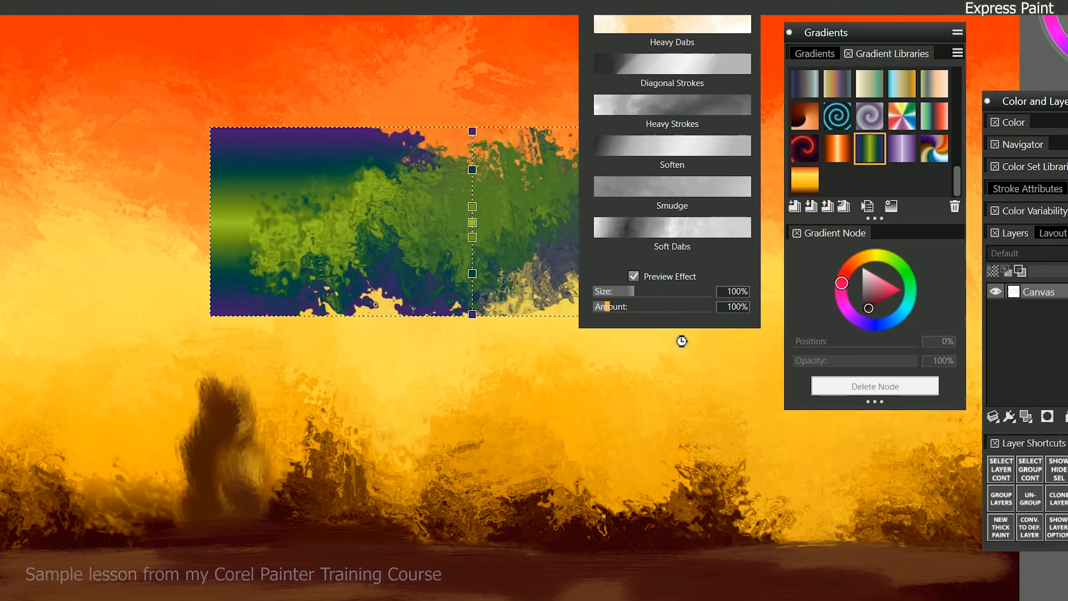
pyautogui.click(551, 279)
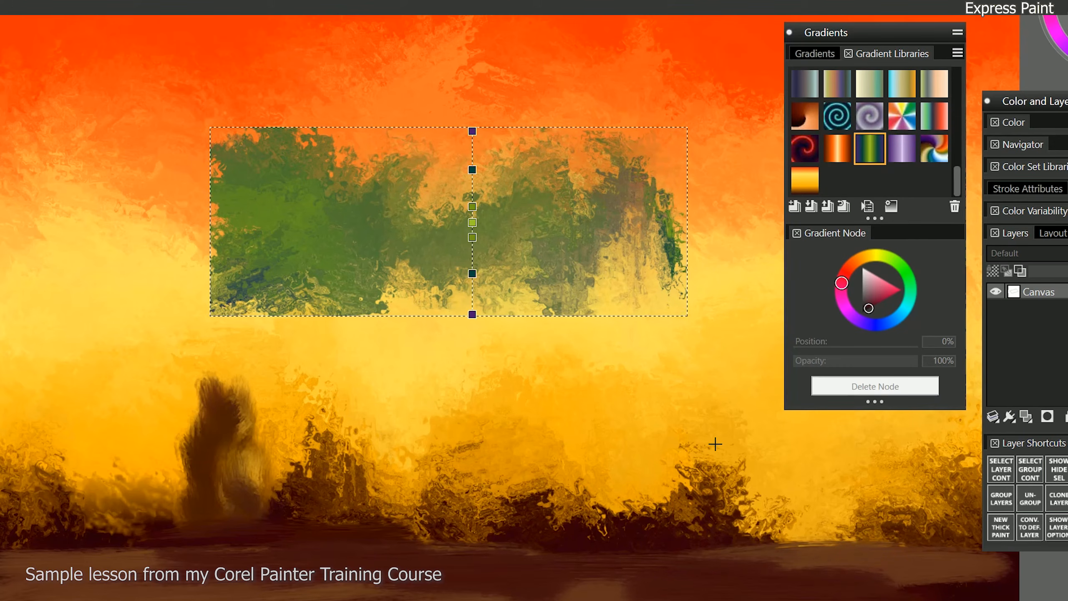
pyautogui.hotkey('ctrl', 'd')
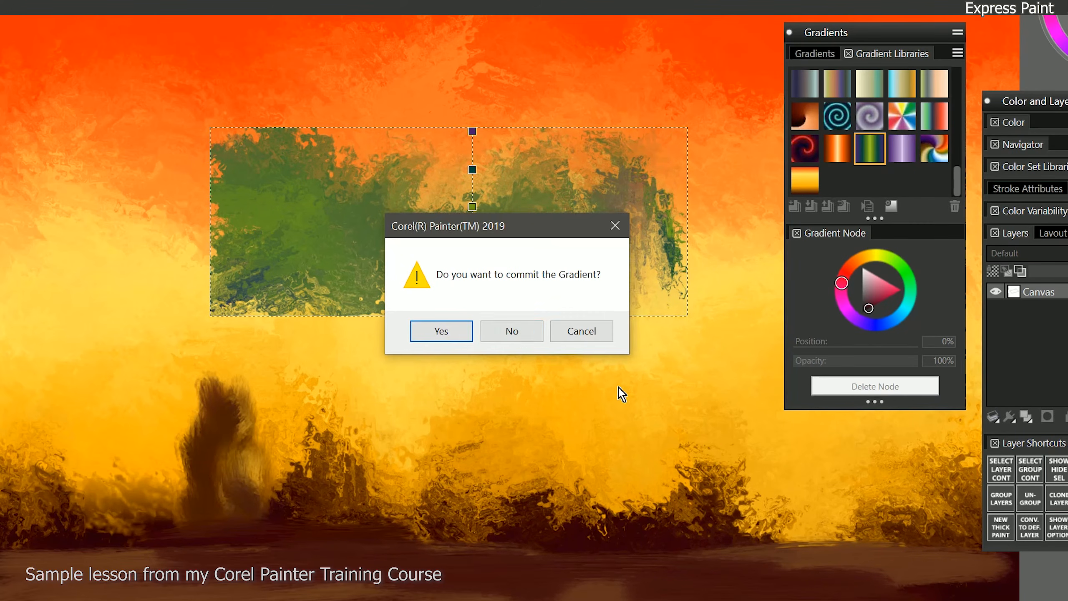
pyautogui.click(472, 331)
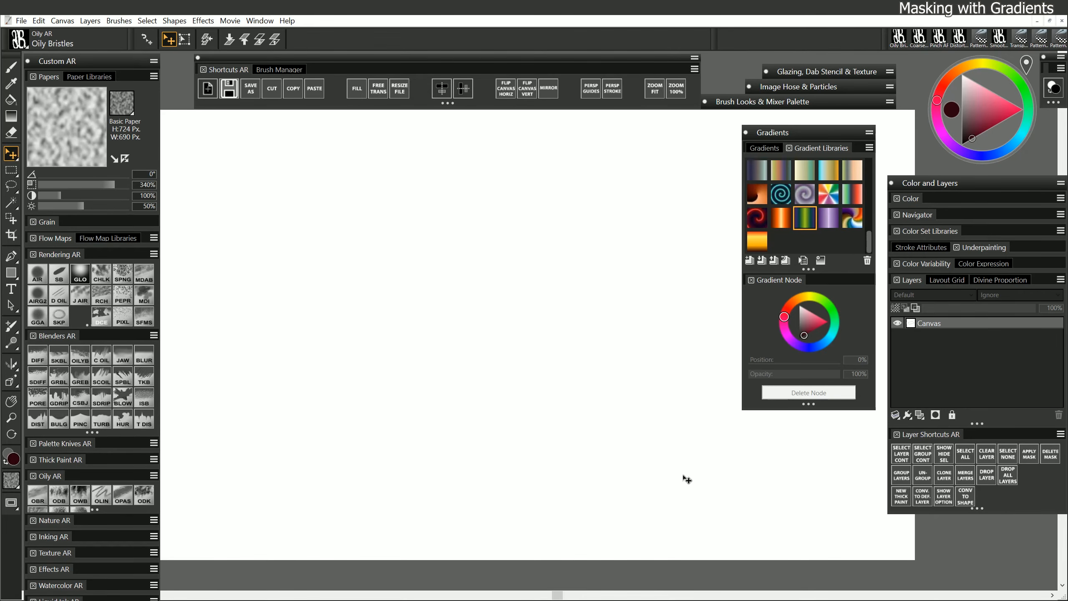
# - Fill the blank canvas with the light blue to yellow gradient from Painter Gradients and add a new layer
pyautogui.moveTo(868, 244); pyautogui.dragTo(880, 149)
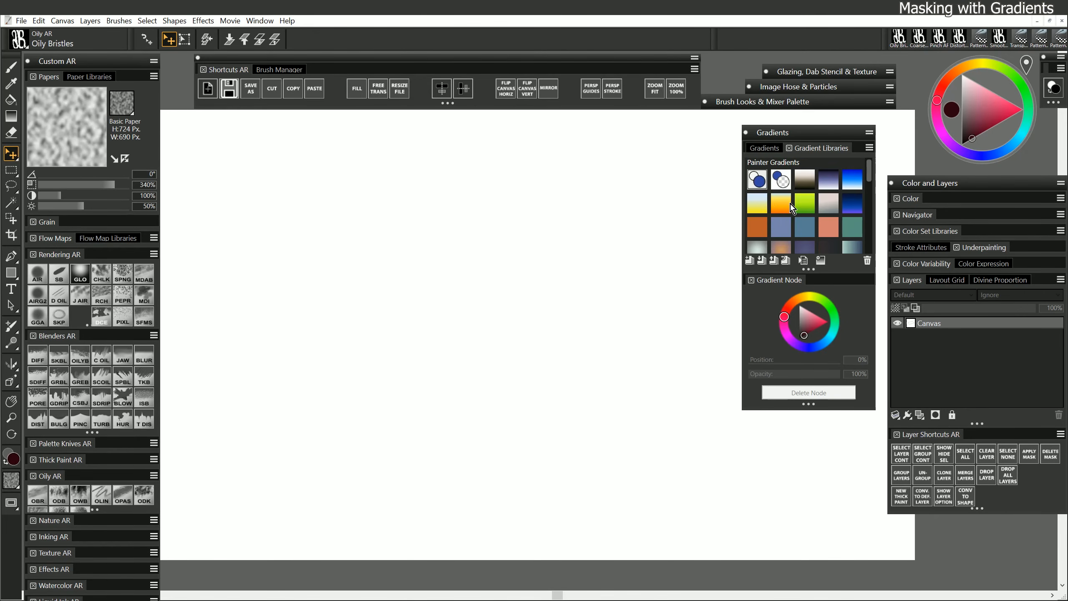
pyautogui.click(755, 212)
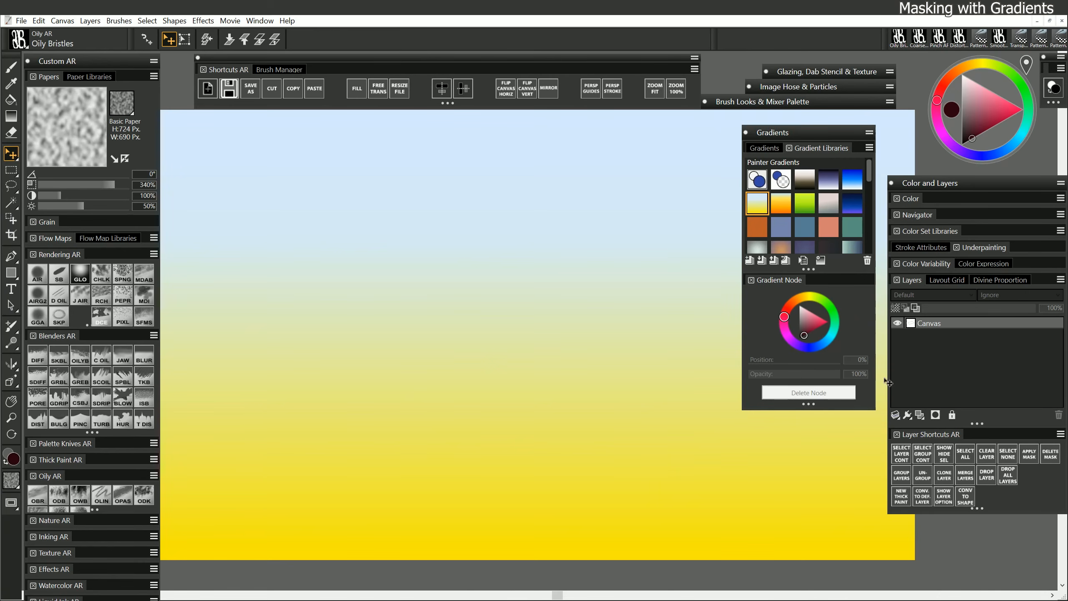
pyautogui.click(920, 415)
# - Paint a large solid pinkish-red disc in the middle of Layer 1 with the Smooth Scratchboard brush at size 99.7
pyautogui.moveTo(1004, 118); pyautogui.dragTo(1035, 119)
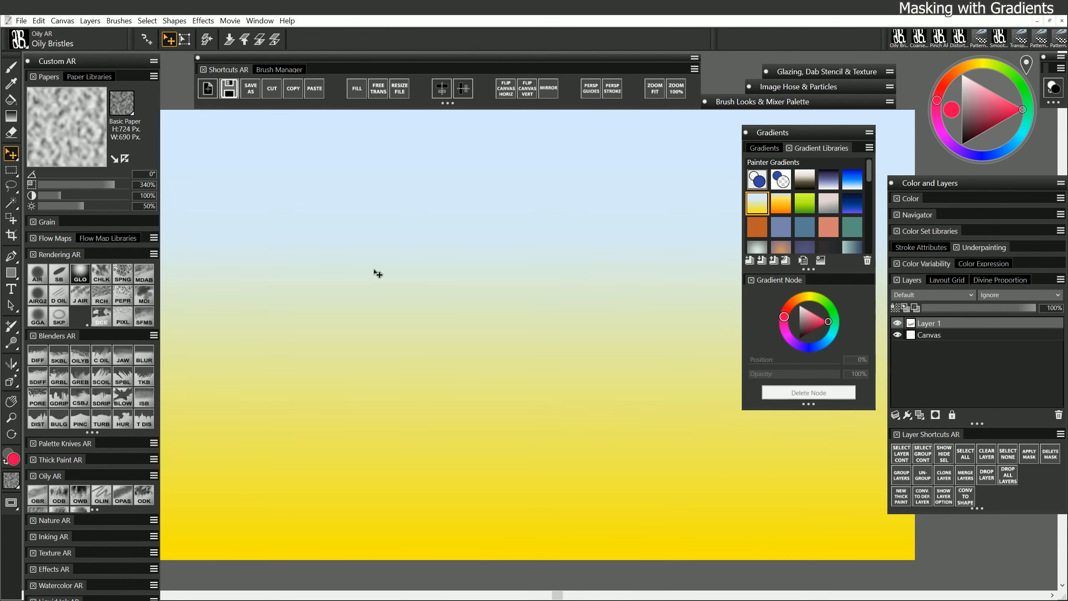
pyautogui.click(59, 275)
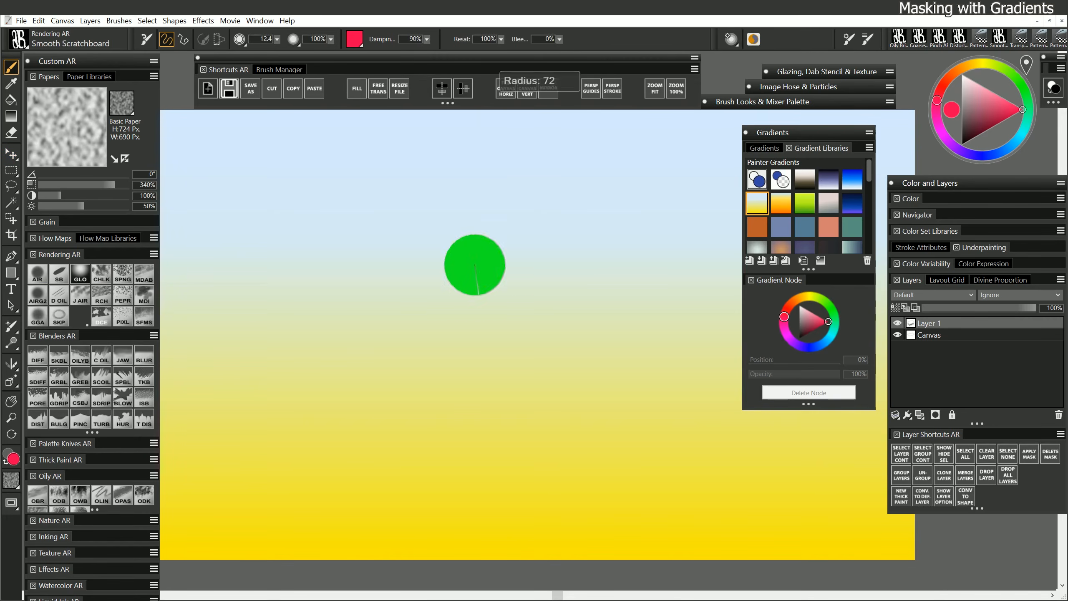
pyautogui.moveTo(472, 262)
pyautogui.mouseDown()
pyautogui.moveTo(498, 289)
pyautogui.moveTo(471, 285)
pyautogui.moveTo(528, 321)
pyautogui.moveTo(453, 278)
pyautogui.moveTo(455, 324)
pyautogui.moveTo(538, 343)
pyautogui.moveTo(454, 379)
pyautogui.moveTo(589, 261)
pyautogui.moveTo(450, 241)
pyautogui.moveTo(505, 377)
pyautogui.mouseUp()
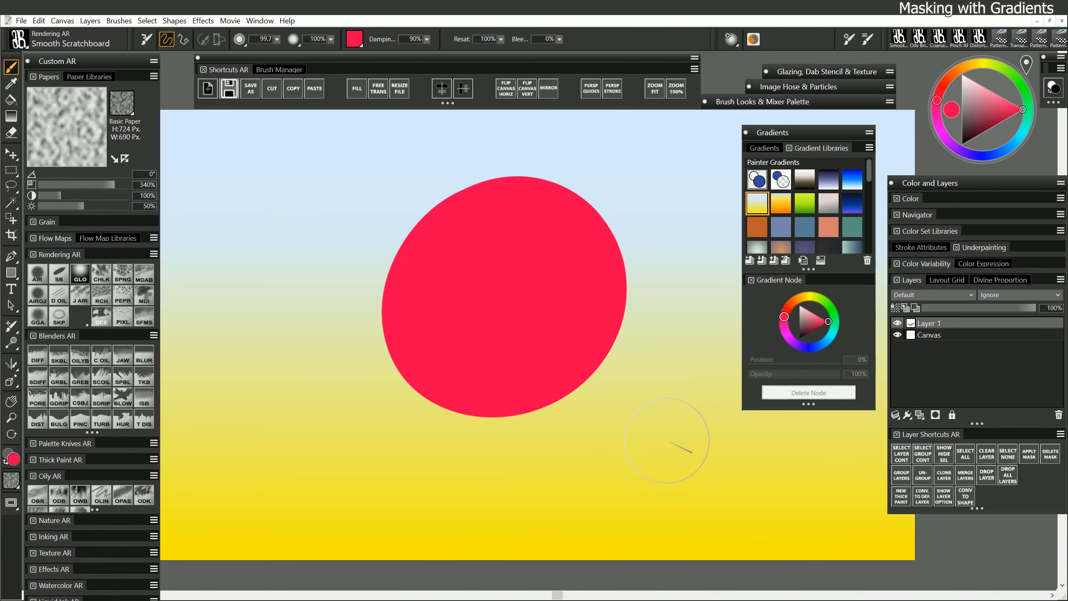
# - Add a layer mask to Layer 1 and paint broad black Digital Airbrush strokes across the disc on the mask
pyautogui.click(935, 415)
pyautogui.click(37, 274)
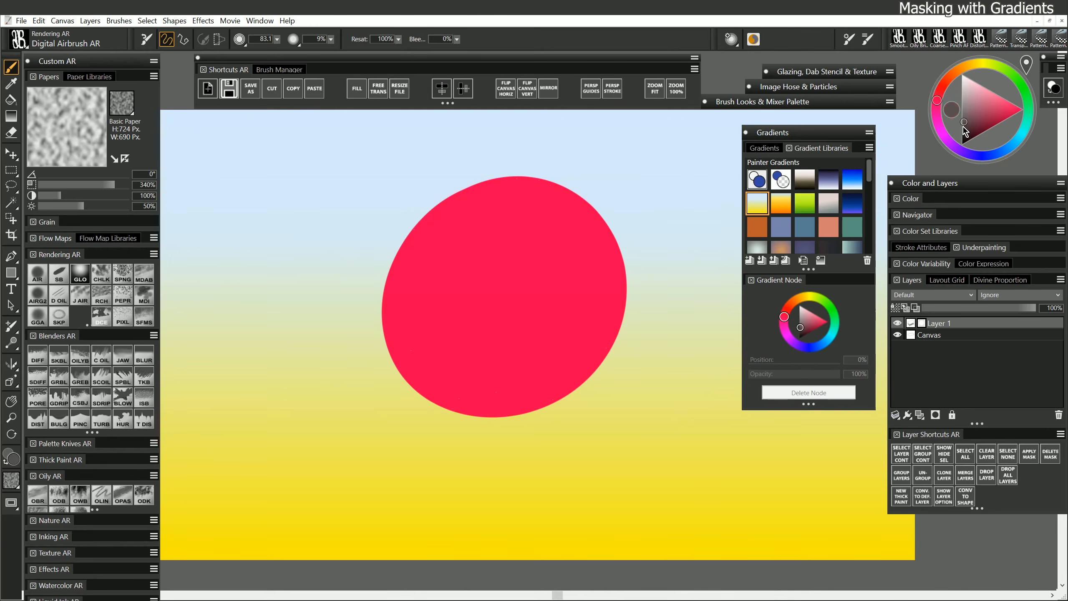
pyautogui.moveTo(963, 129); pyautogui.dragTo(958, 153)
pyautogui.moveTo(587, 199)
pyautogui.mouseDown()
pyautogui.moveTo(588, 260)
pyautogui.moveTo(560, 265)
pyautogui.moveTo(618, 248)
pyautogui.moveTo(417, 394)
pyautogui.mouseUp()
pyautogui.moveTo(445, 355)
pyautogui.mouseDown()
pyautogui.moveTo(632, 233)
pyautogui.moveTo(442, 372)
pyautogui.moveTo(610, 351)
pyautogui.moveTo(615, 405)
pyautogui.moveTo(543, 453)
pyautogui.moveTo(656, 474)
pyautogui.mouseUp()
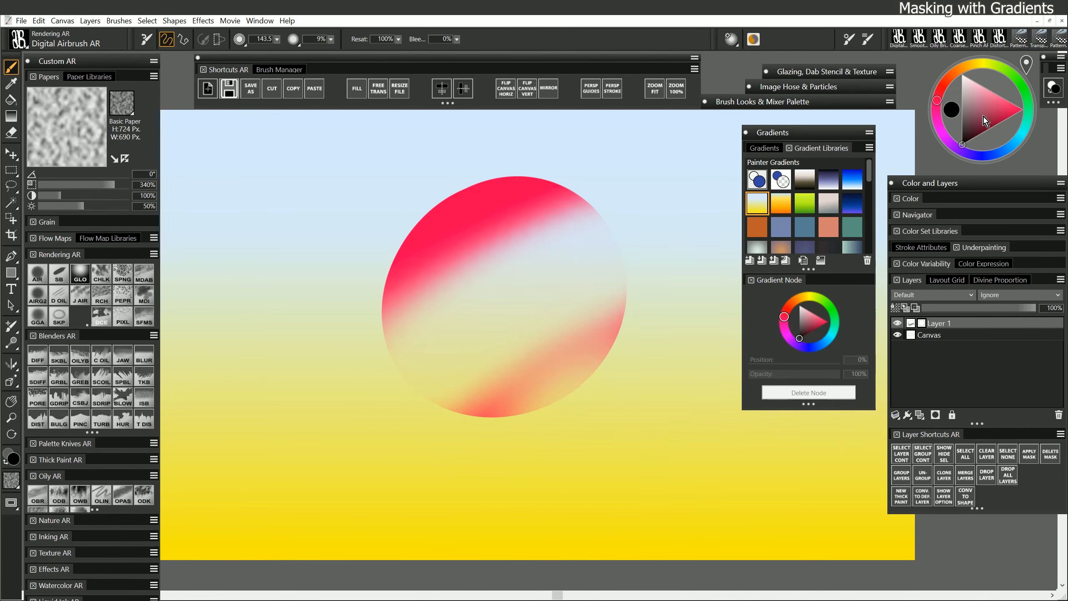
# - Airbrush white strokes on the mask to restore parts of the disc, then undo all the mask strokes
pyautogui.hotkey('shift', 'x')
pyautogui.moveTo(516, 247)
pyautogui.mouseDown()
pyautogui.moveTo(535, 393)
pyautogui.moveTo(492, 255)
pyautogui.moveTo(518, 381)
pyautogui.moveTo(501, 292)
pyautogui.moveTo(567, 410)
pyautogui.moveTo(505, 211)
pyautogui.moveTo(580, 376)
pyautogui.moveTo(590, 350)
pyautogui.moveTo(578, 308)
pyautogui.moveTo(616, 247)
pyautogui.moveTo(566, 288)
pyautogui.moveTo(563, 264)
pyautogui.moveTo(604, 212)
pyautogui.moveTo(571, 241)
pyautogui.moveTo(602, 197)
pyautogui.moveTo(548, 232)
pyautogui.moveTo(537, 228)
pyautogui.moveTo(609, 203)
pyautogui.moveTo(595, 312)
pyautogui.mouseUp()
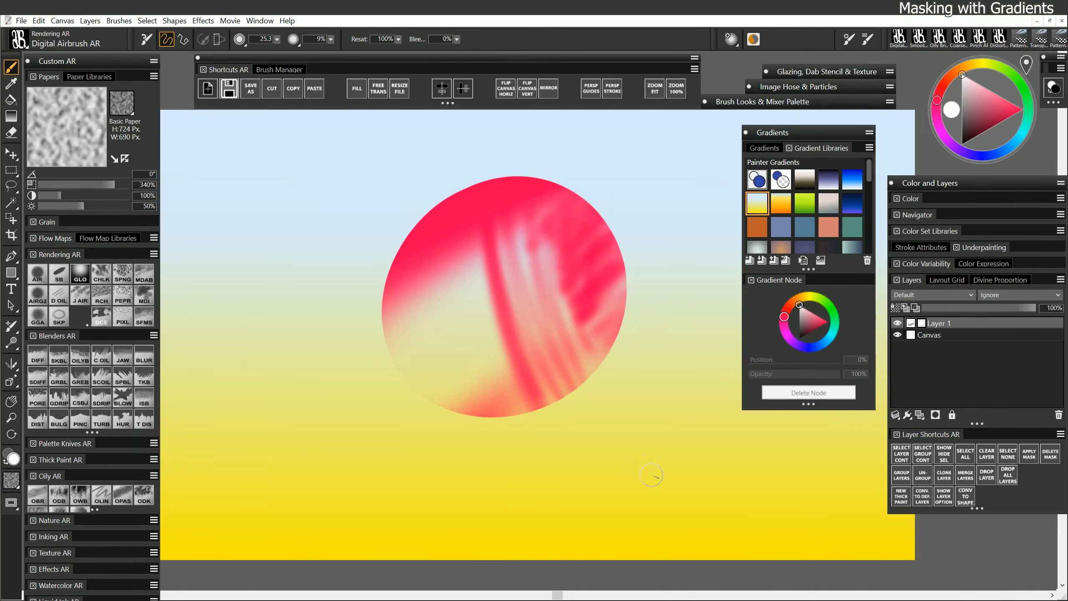
pyautogui.hotkey('ctrl', 'z')
pyautogui.hotkey('ctrl', 'z')
pyautogui.hotkey('ctrl', 'z')
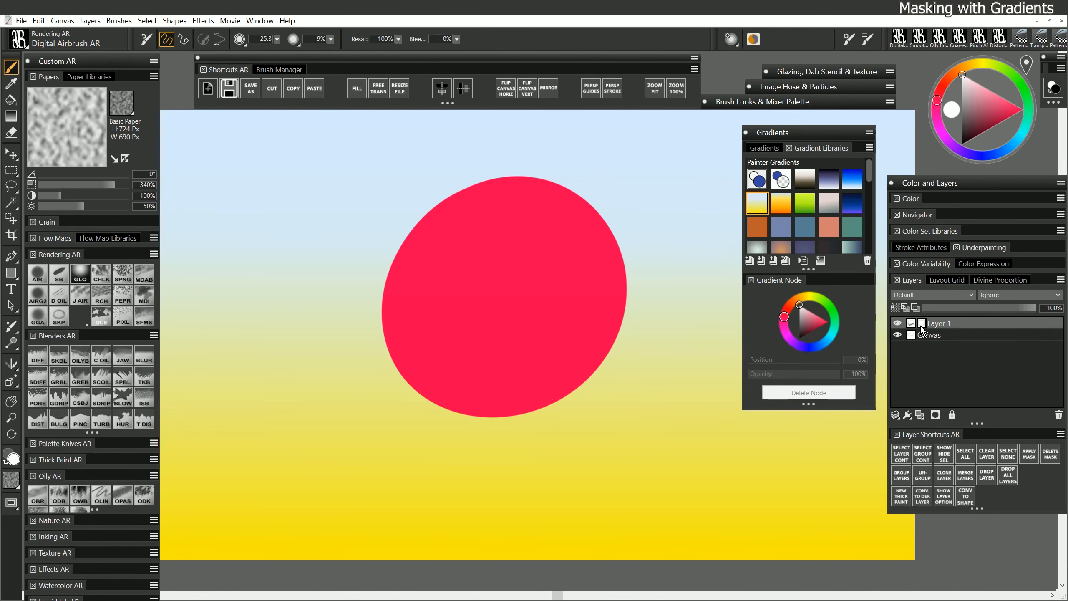
# - Set up the Main to Additional Color gradient with black as the main color and white as the additional color
pyautogui.click(11, 115)
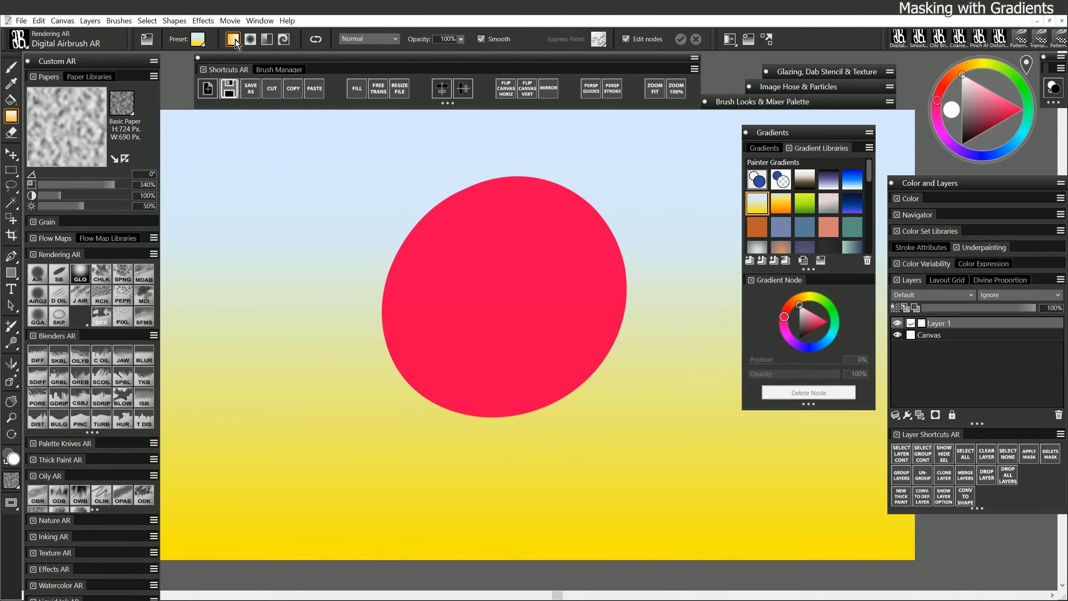
pyautogui.click(779, 181)
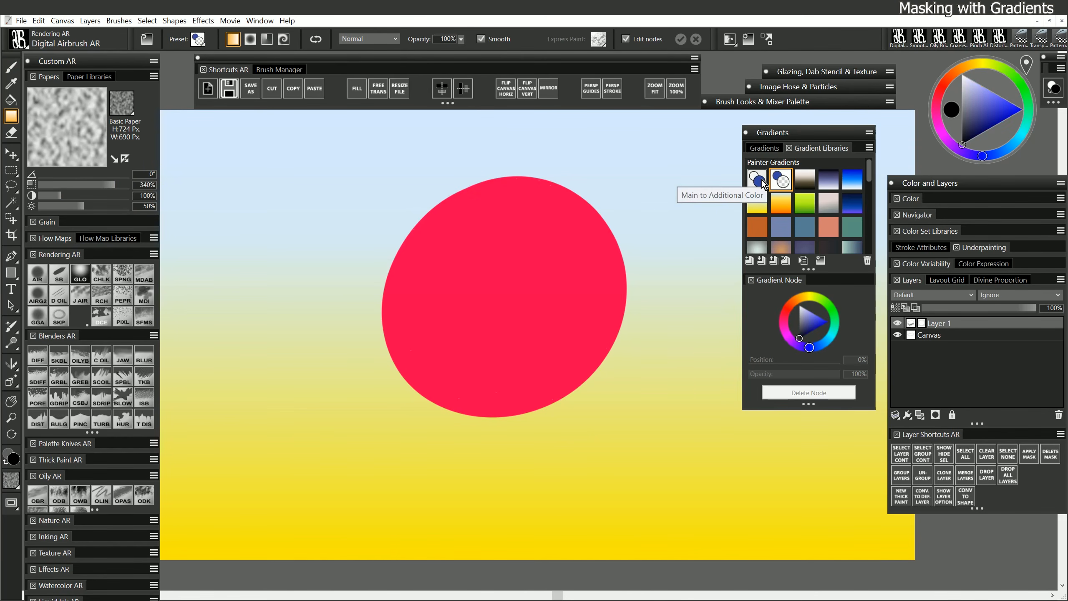
pyautogui.click(759, 181)
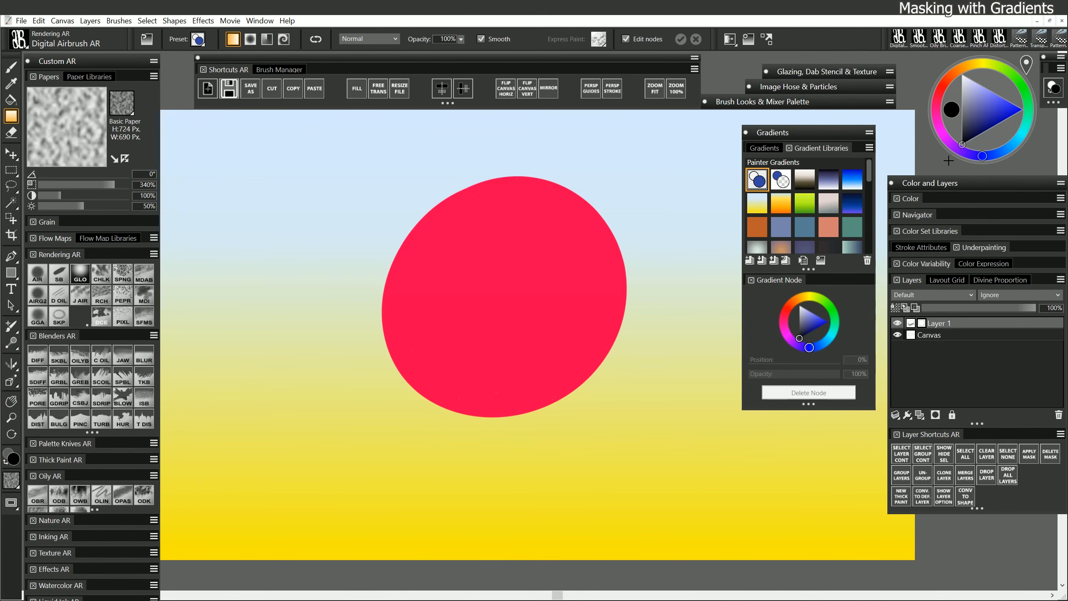
pyautogui.click(1053, 89)
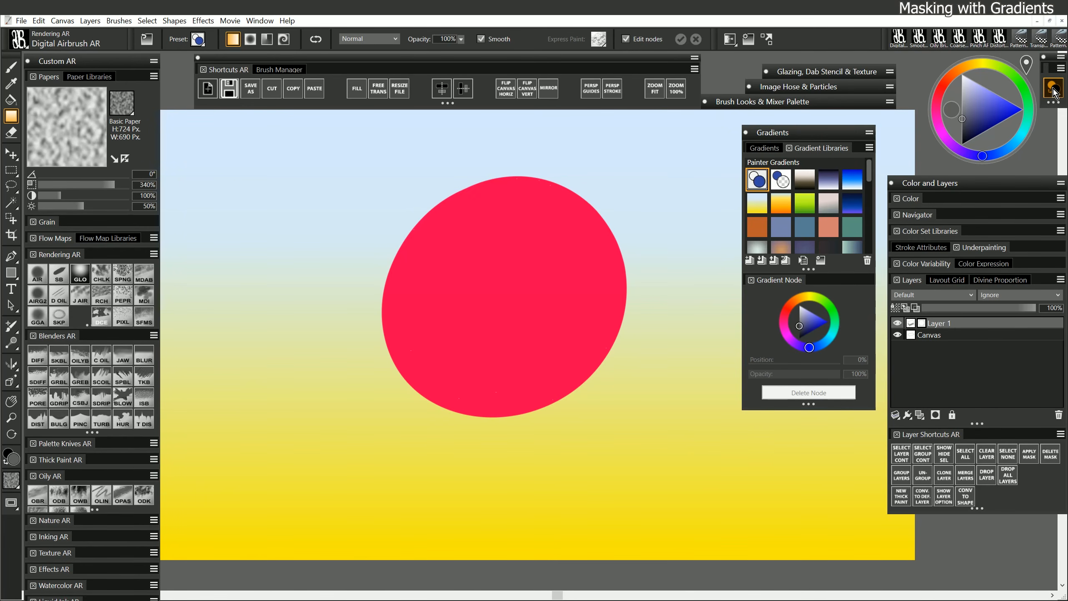
pyautogui.click(1047, 93)
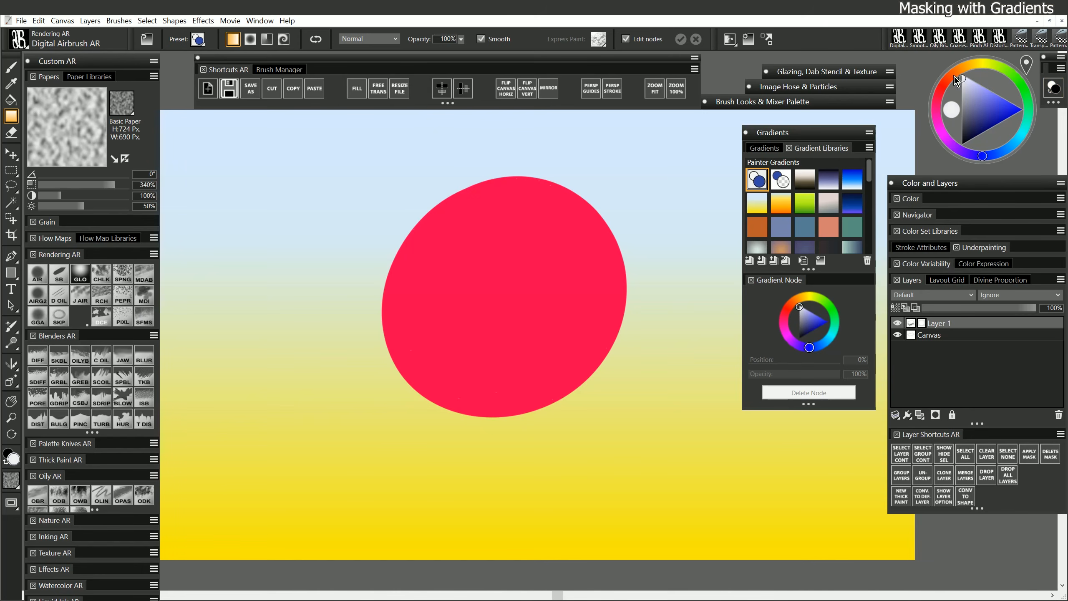
pyautogui.click(1055, 91)
# - Draw a linear gradient on the layer mask from the disc's center to its right edge, adjusting the starting node
pyautogui.moveTo(624, 276); pyautogui.dragTo(513, 241)
pyautogui.moveTo(494, 289); pyautogui.dragTo(625, 301)
pyautogui.moveTo(521, 244); pyautogui.dragTo(511, 288)
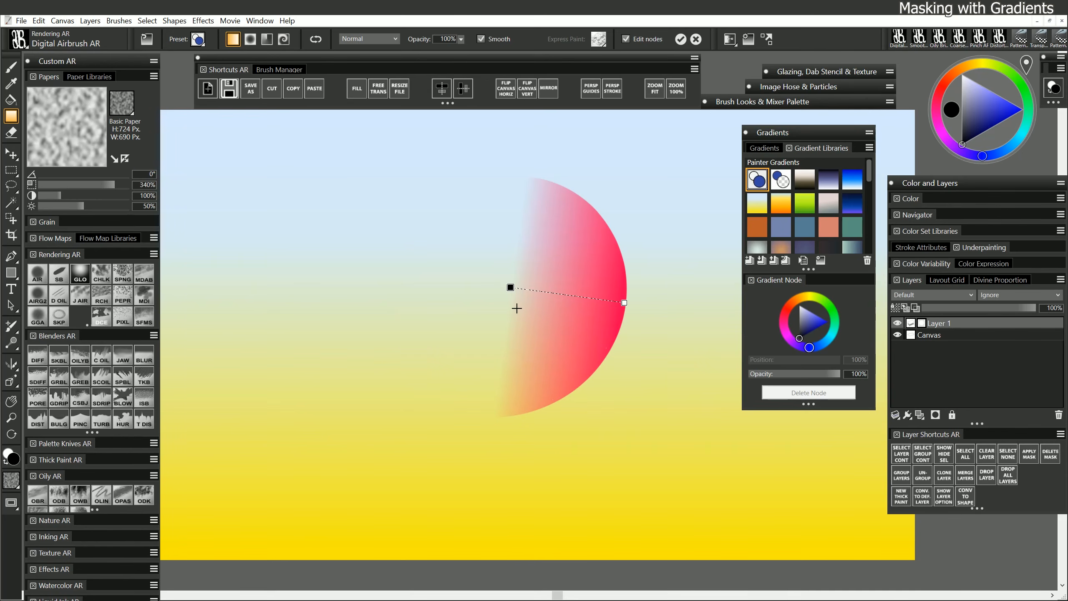
# - Make the mask gradient radial and reversed, center its black node on the disc, extend the white node far beyond the disc's lower left, and commit it
pyautogui.click(250, 39)
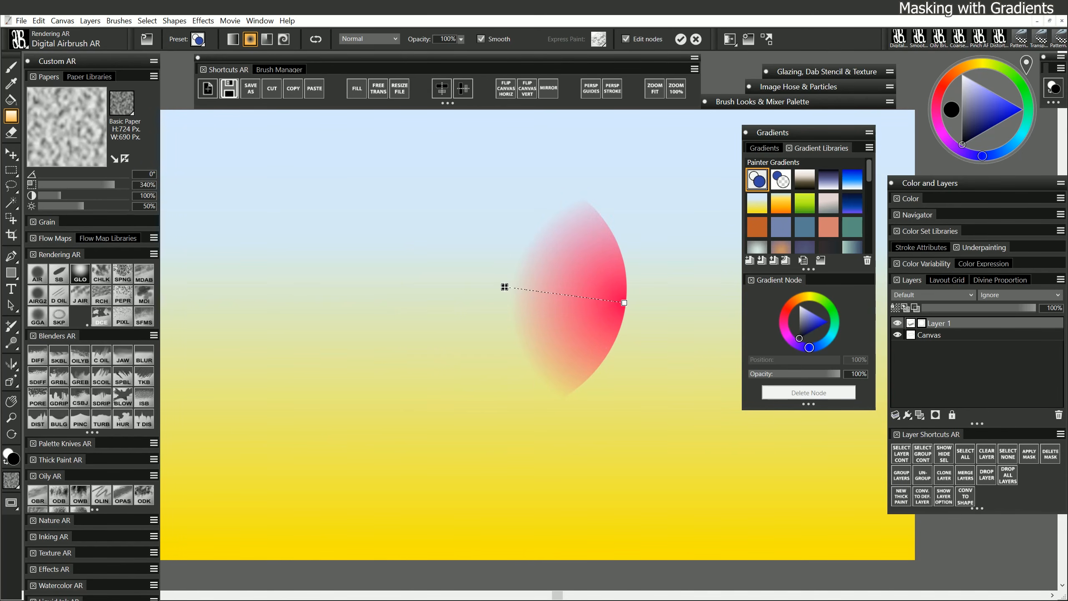
pyautogui.click(316, 39)
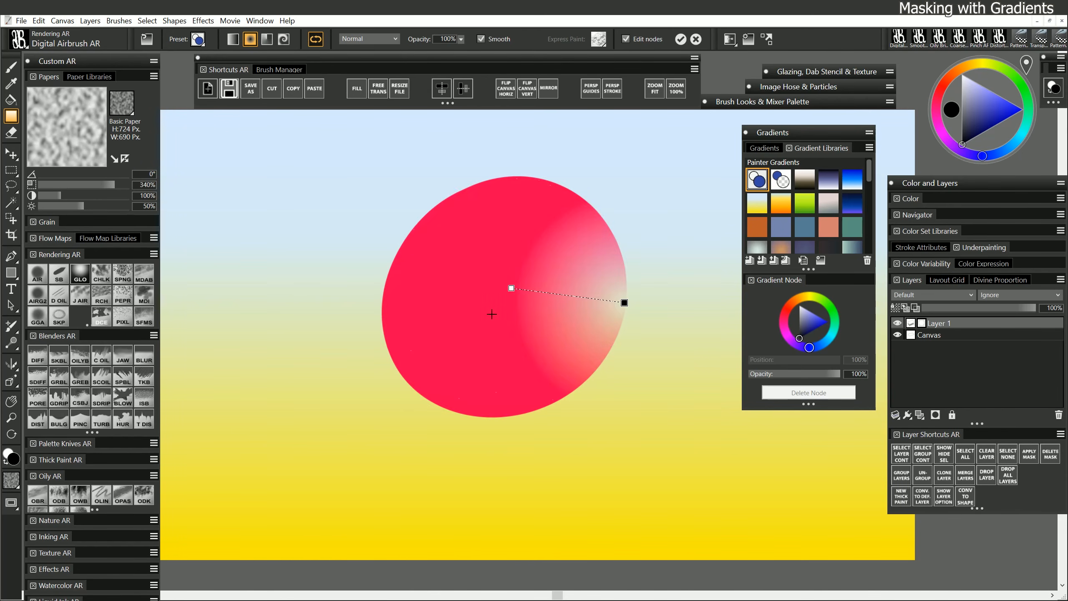
pyautogui.moveTo(511, 289); pyautogui.dragTo(393, 300)
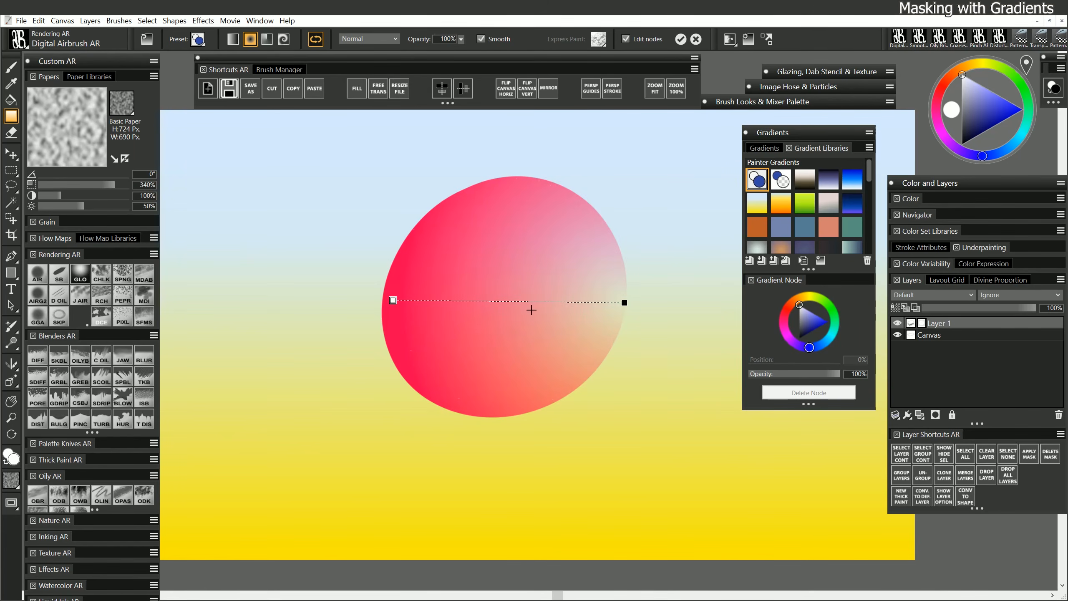
pyautogui.moveTo(620, 303); pyautogui.dragTo(503, 300)
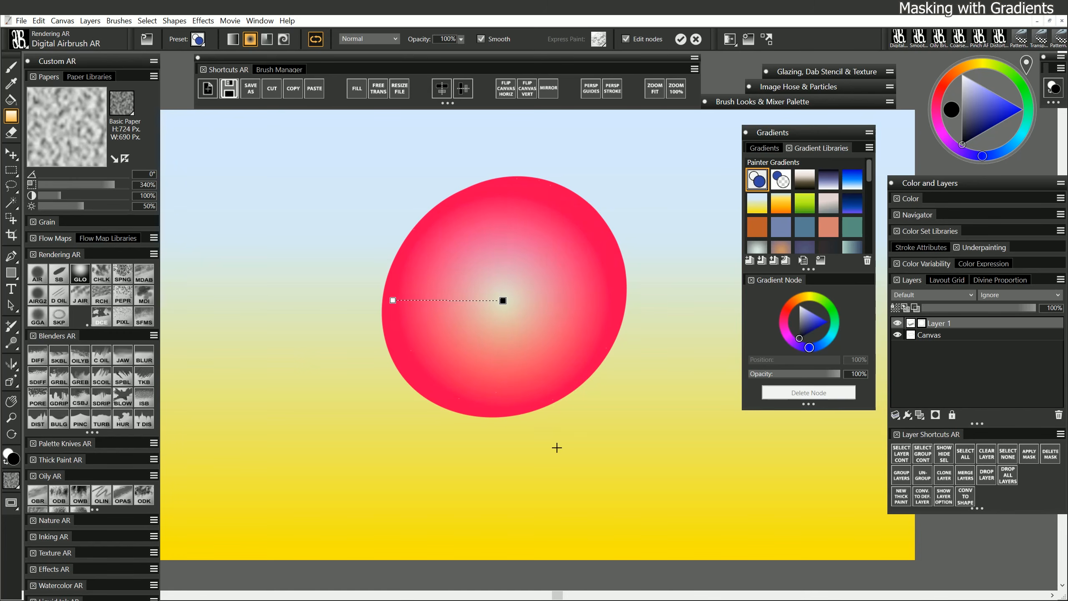
pyautogui.moveTo(393, 299); pyautogui.dragTo(189, 447)
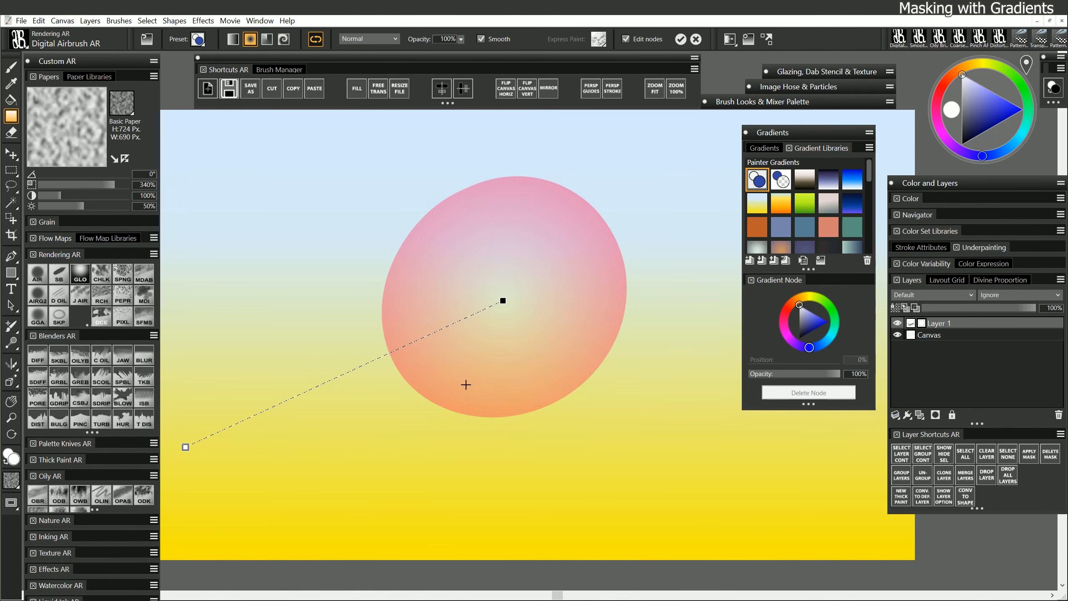
pyautogui.click(680, 39)
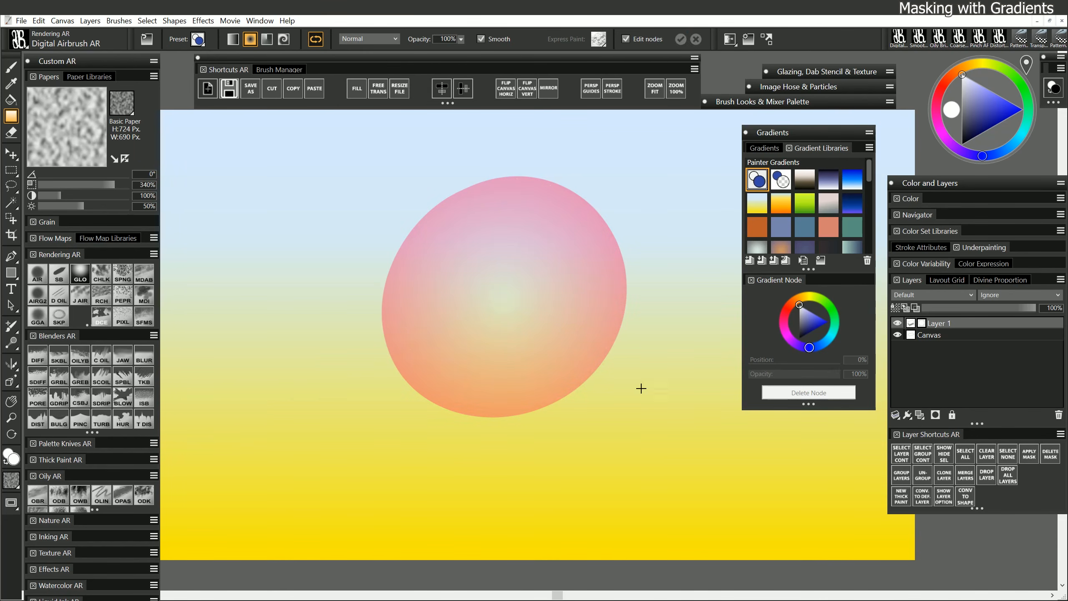
# - Paint blue Smooth Scratchboard strokes at size 22.2 across the disc on Layer 1's content with Preserve Transparency enabled
pyautogui.click(912, 323)
pyautogui.click(79, 275)
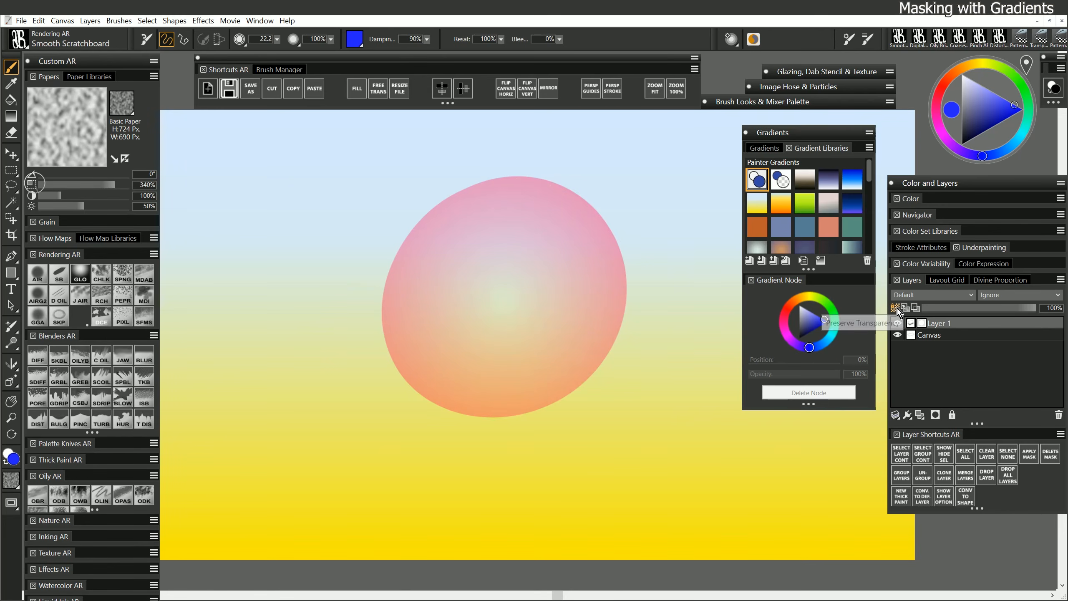
pyautogui.moveTo(612, 240)
pyautogui.mouseDown()
pyautogui.moveTo(452, 209)
pyautogui.moveTo(336, 267)
pyautogui.mouseUp()
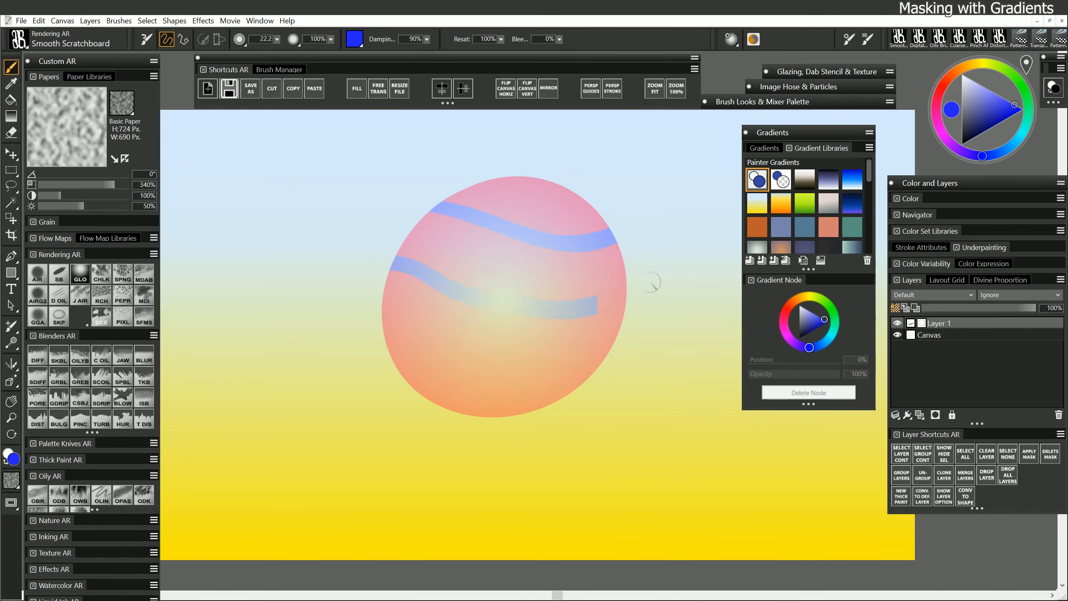
pyautogui.moveTo(614, 213)
pyautogui.mouseDown()
pyautogui.moveTo(500, 313)
pyautogui.moveTo(440, 450)
pyautogui.mouseUp()
pyautogui.moveTo(399, 406); pyautogui.dragTo(423, 288)
pyautogui.moveTo(640, 334)
pyautogui.mouseDown()
pyautogui.moveTo(620, 267)
pyautogui.moveTo(445, 323)
pyautogui.mouseUp()
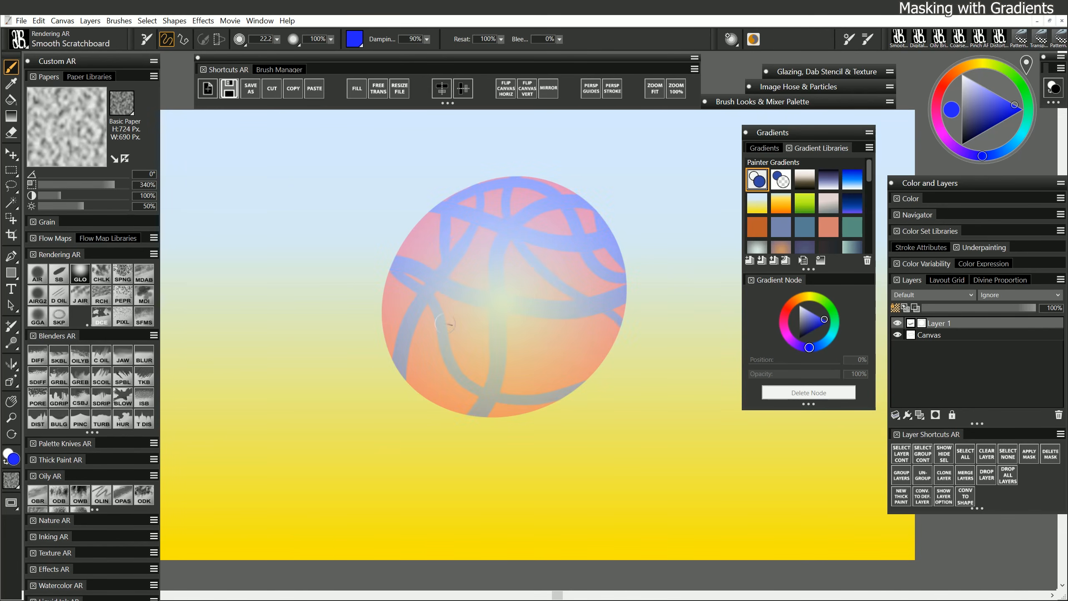
pyautogui.moveTo(386, 380); pyautogui.dragTo(398, 264)
# - Paint winding dark green strokes over the disc, then move the layer slightly up and to the right
pyautogui.click(1027, 120)
pyautogui.click(983, 132)
pyautogui.moveTo(641, 246)
pyautogui.mouseDown()
pyautogui.moveTo(574, 281)
pyautogui.moveTo(588, 377)
pyautogui.moveTo(516, 320)
pyautogui.moveTo(580, 313)
pyautogui.mouseUp()
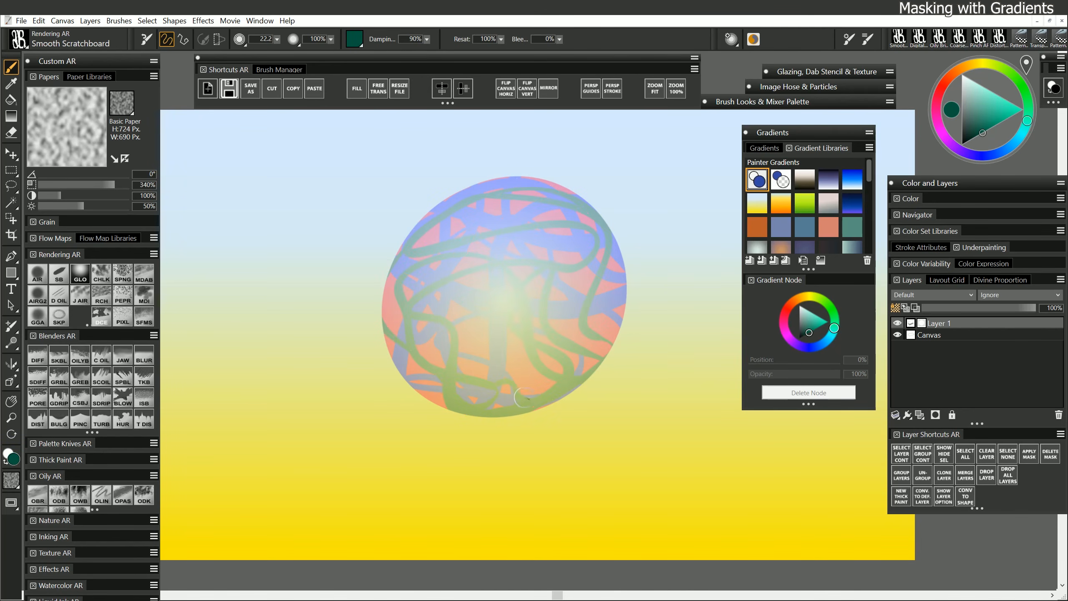
pyautogui.click(16, 155)
pyautogui.moveTo(530, 330); pyautogui.dragTo(652, 434)
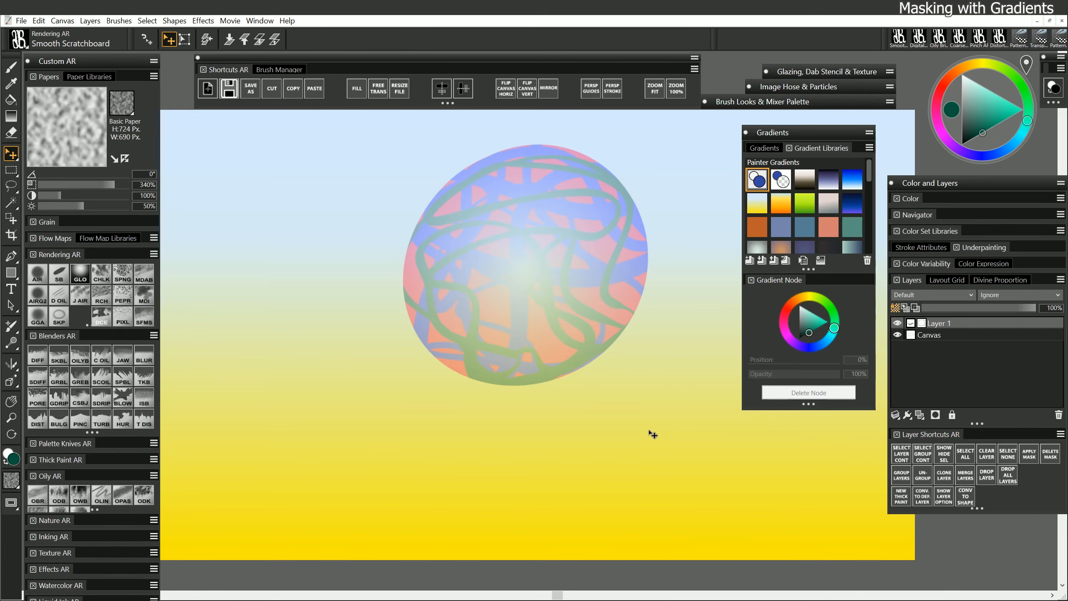
# - Draw a new black-to-white radial gradient on Layer 1's mask from the disc's center, extending its white node beyond the disc's upper right
pyautogui.click(922, 323)
pyautogui.click(11, 116)
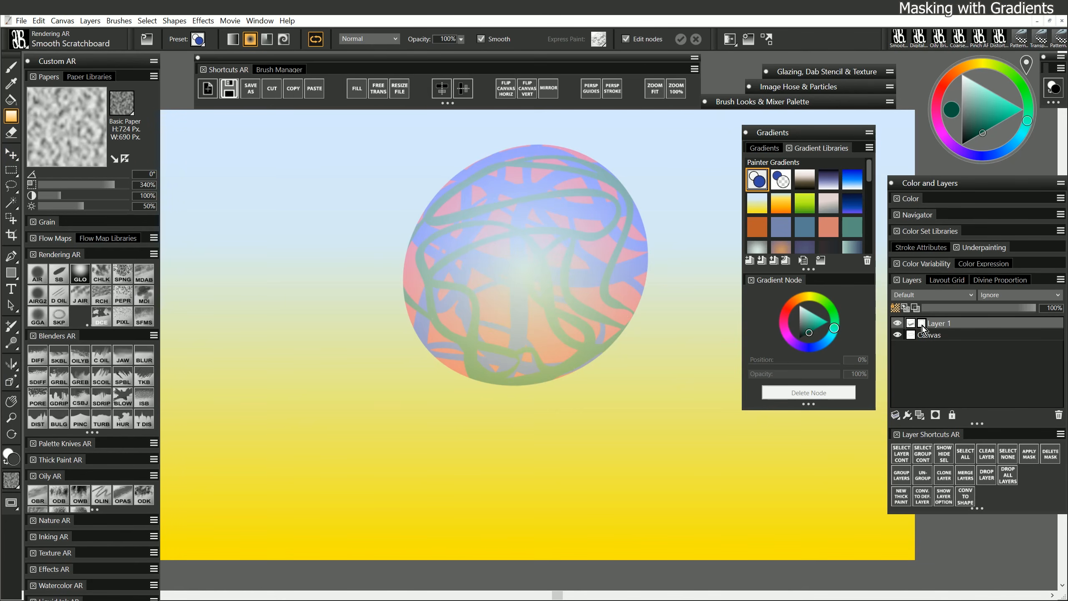
pyautogui.moveTo(986, 127); pyautogui.dragTo(962, 144)
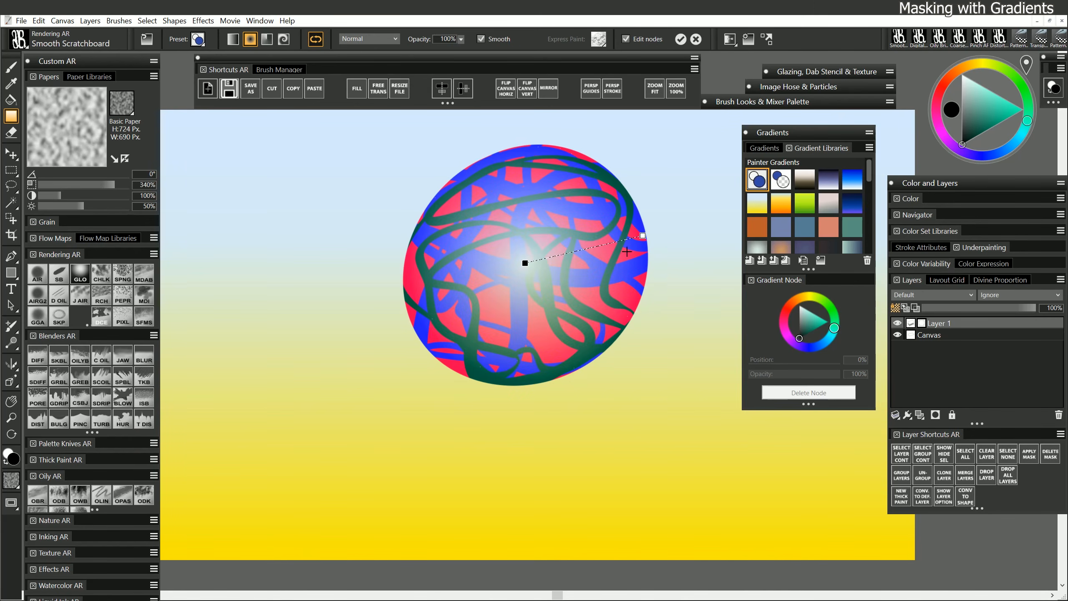
pyautogui.moveTo(642, 235); pyautogui.dragTo(715, 139)
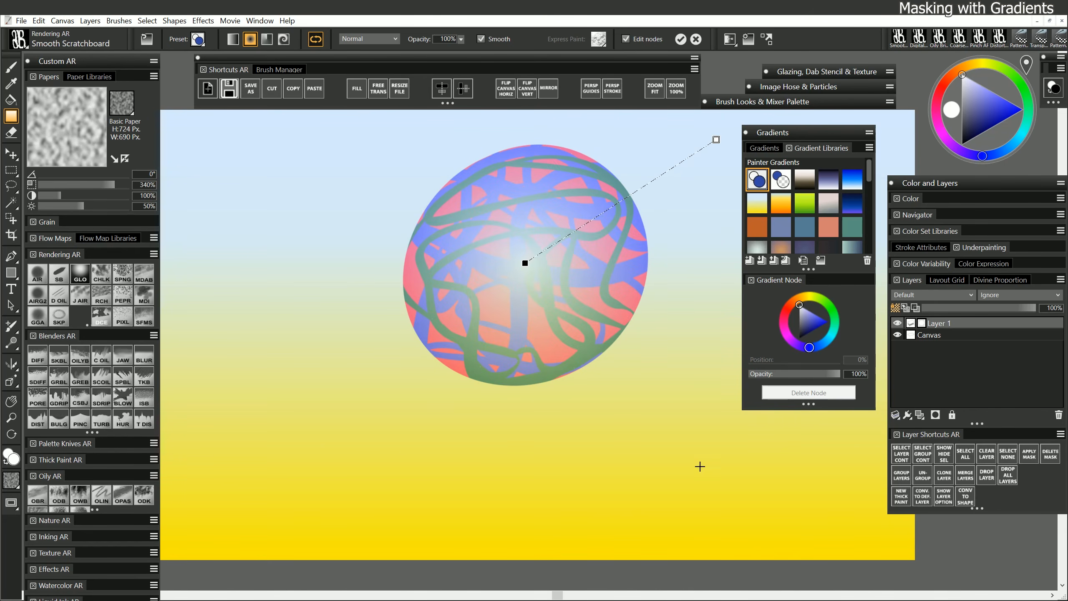
# - Add a middle node to the mask gradient, reposition the middle and outer nodes along the line, and commit the gradient
pyautogui.click(615, 204)
pyautogui.moveTo(616, 203); pyautogui.dragTo(595, 217)
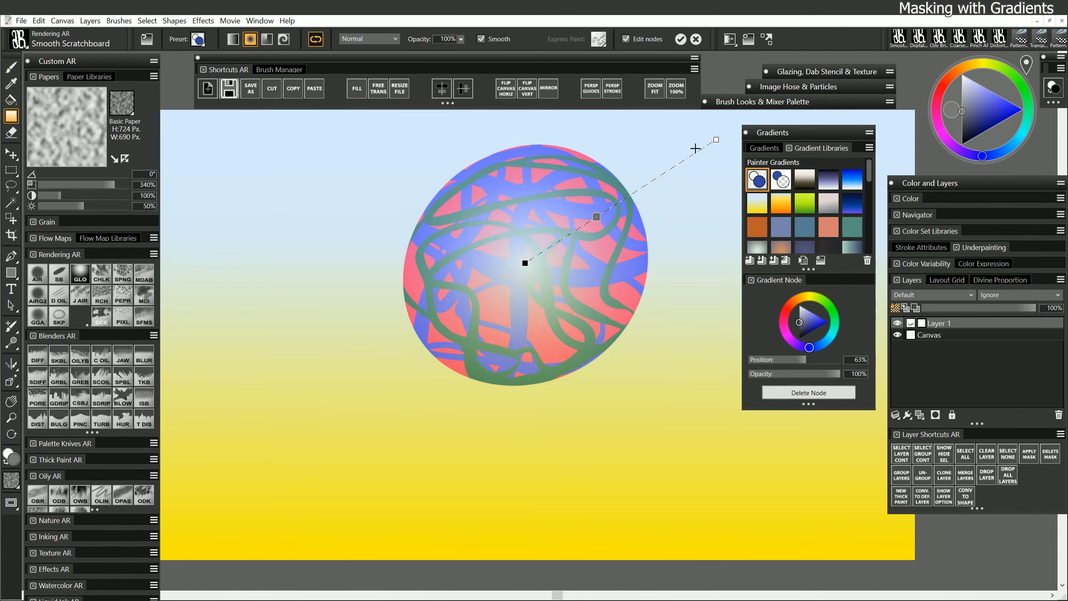
pyautogui.moveTo(716, 140); pyautogui.dragTo(619, 198)
pyautogui.moveTo(558, 239); pyautogui.dragTo(615, 202)
pyautogui.press('Return')
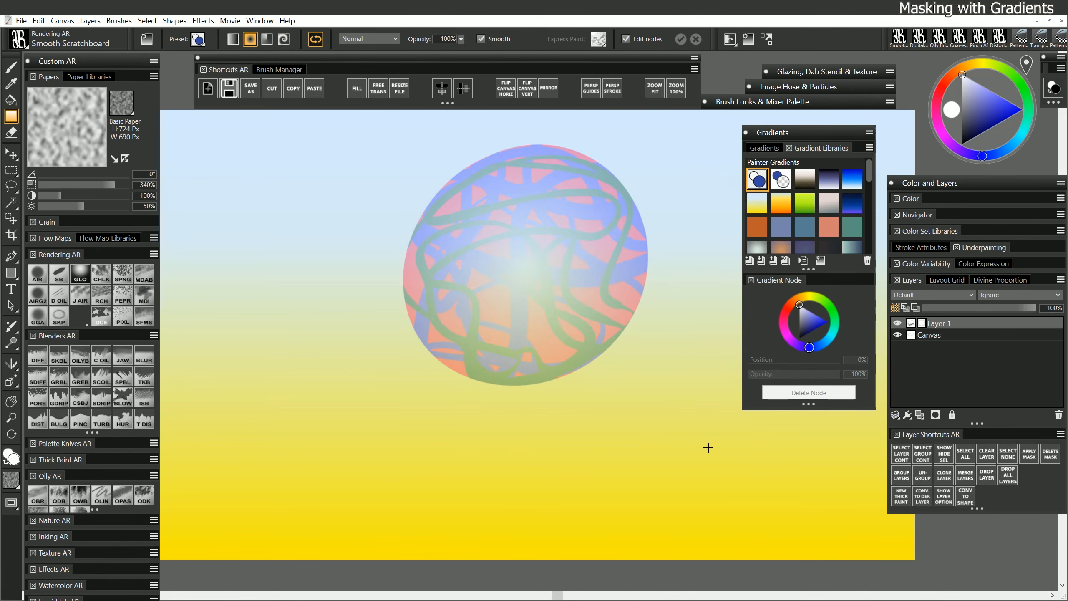